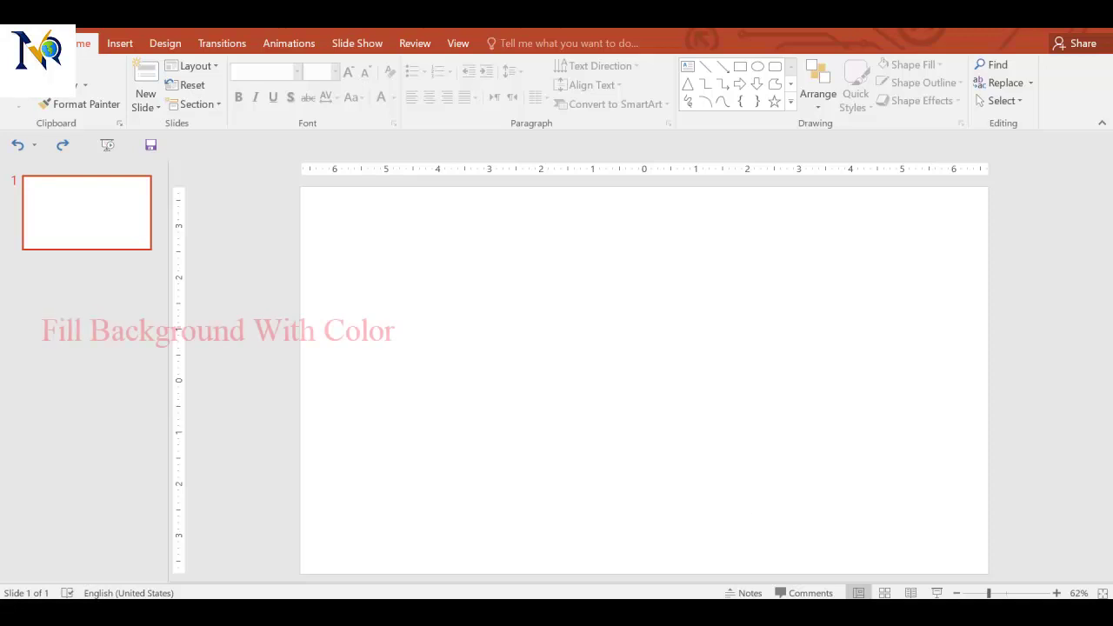
Set the slide background colour to blue.
{"action": "left_click", "coordinate": [176, 44]}
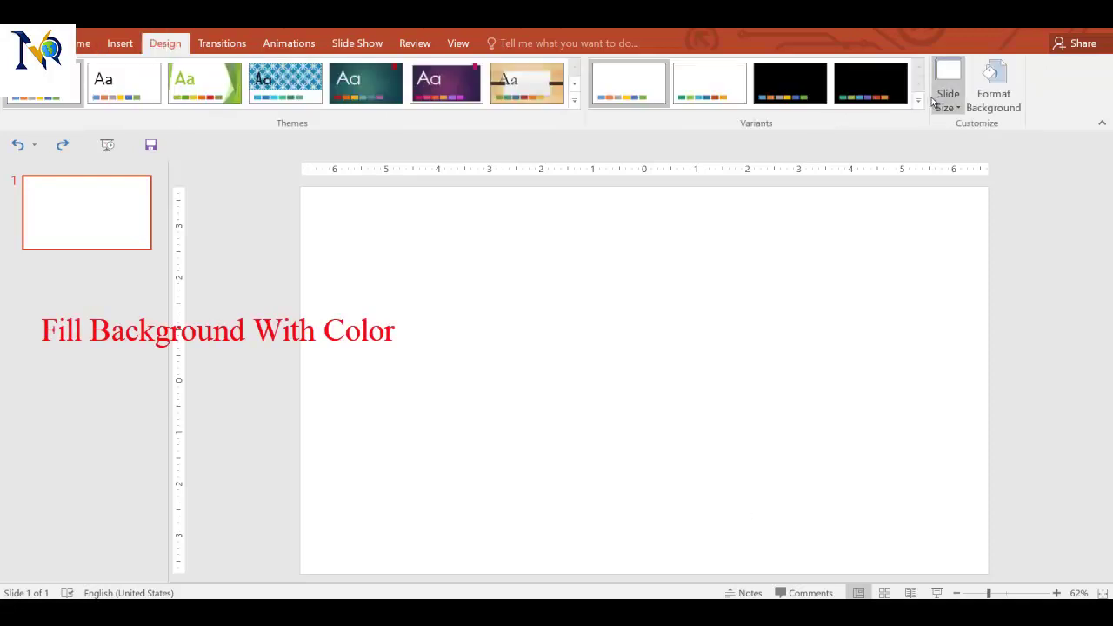
{"action": "left_click", "coordinate": [993, 87]}
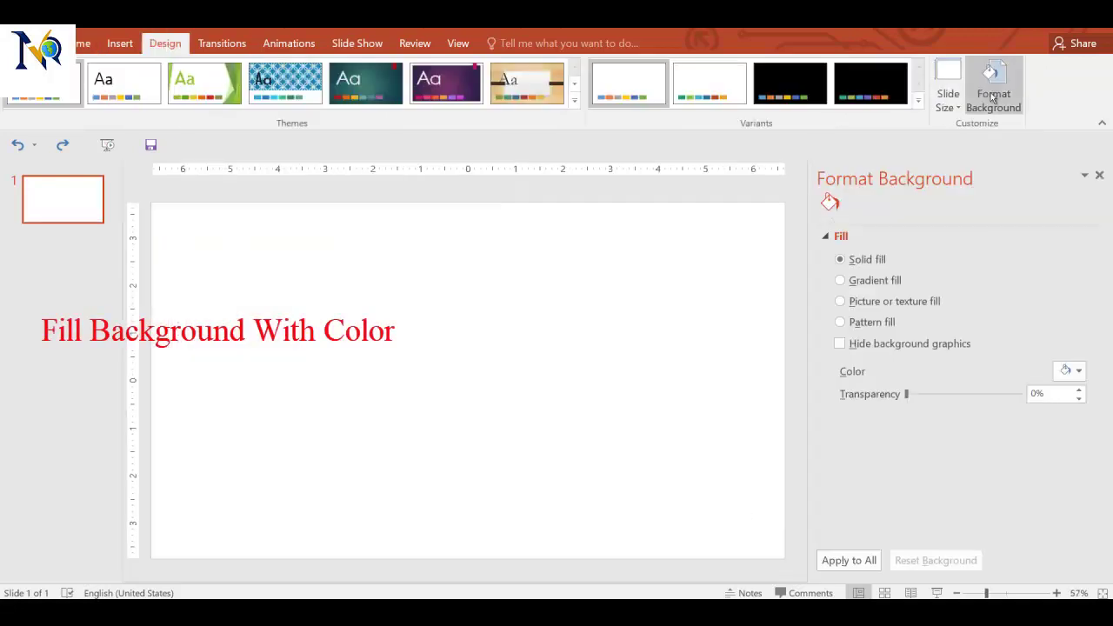
{"action": "left_click", "coordinate": [1073, 371]}
{"action": "left_click", "coordinate": [1041, 427]}
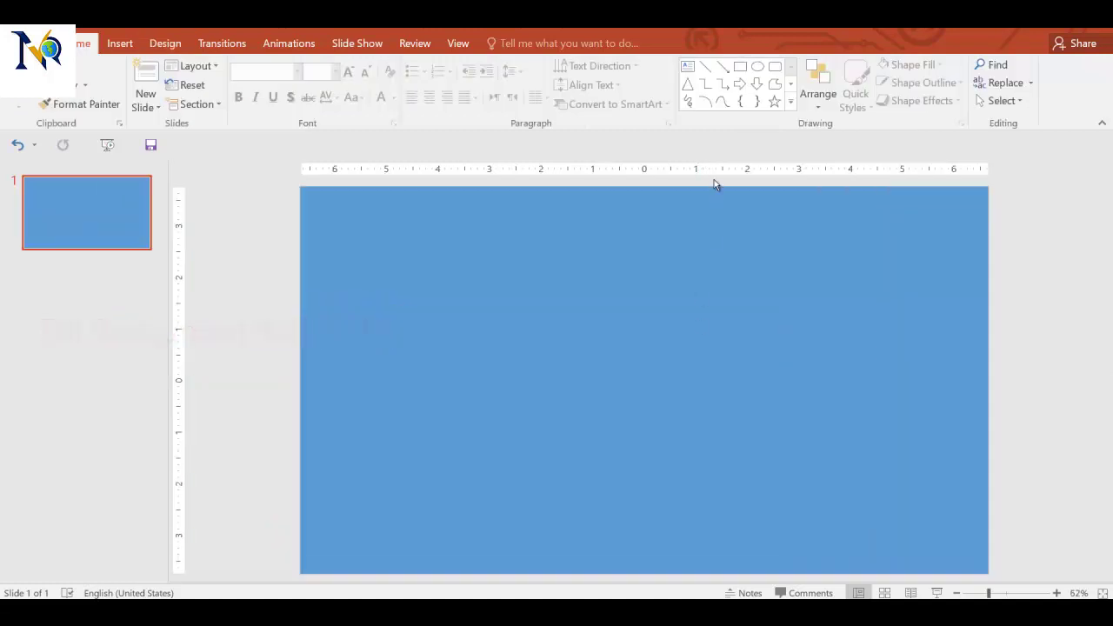
Draw a circle and align it to the middle of the slide.
{"action": "left_click", "coordinate": [791, 103]}
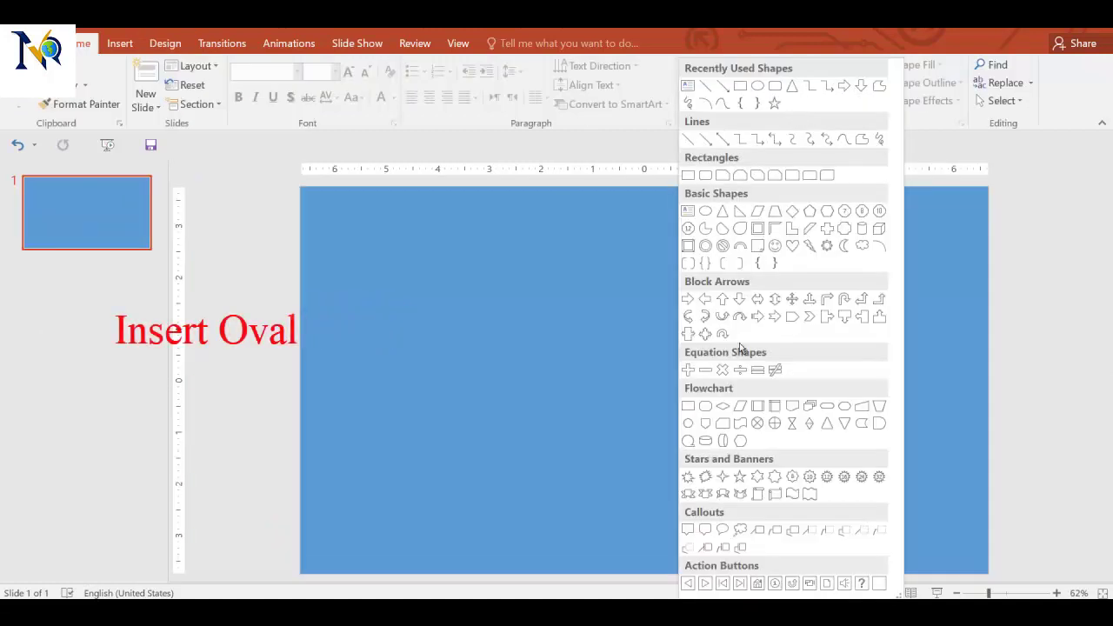
{"action": "left_click", "coordinate": [688, 423]}
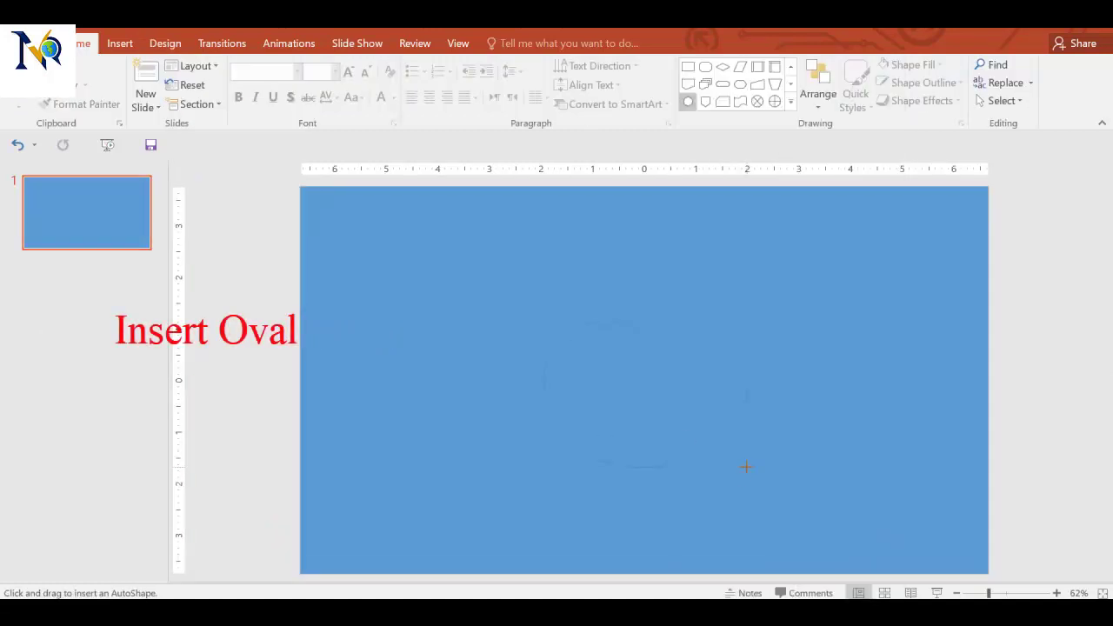
{"action": "left_click_drag", "start_coordinate": [780, 546], "coordinate": [780, 546]}
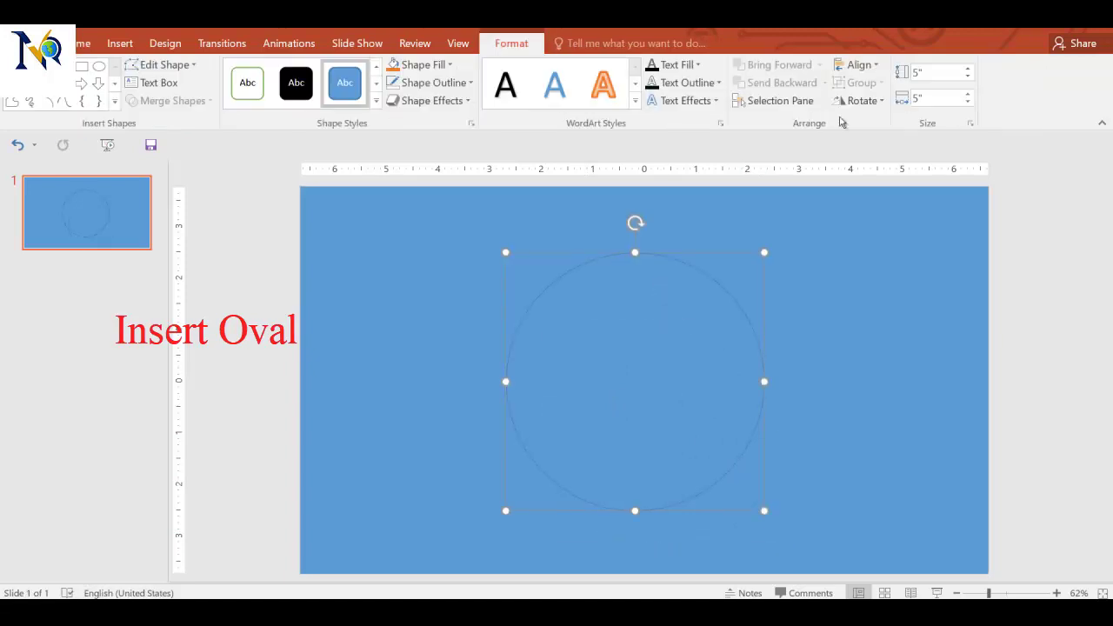
{"action": "left_click", "coordinate": [875, 66]}
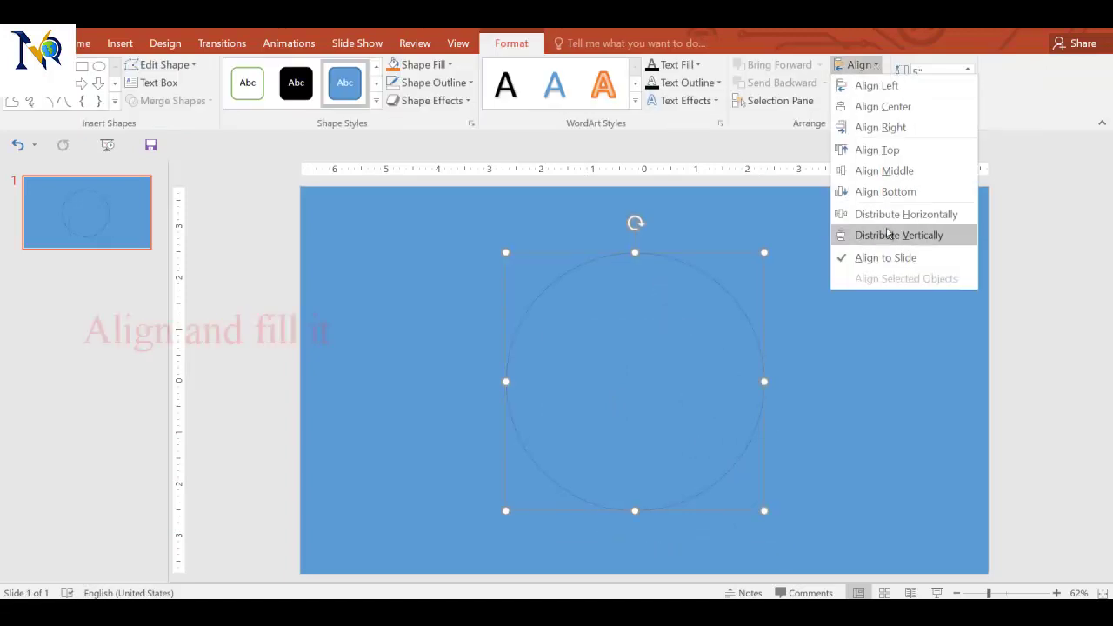
{"action": "key", "text": "Escape"}
{"action": "left_click", "coordinate": [877, 64]}
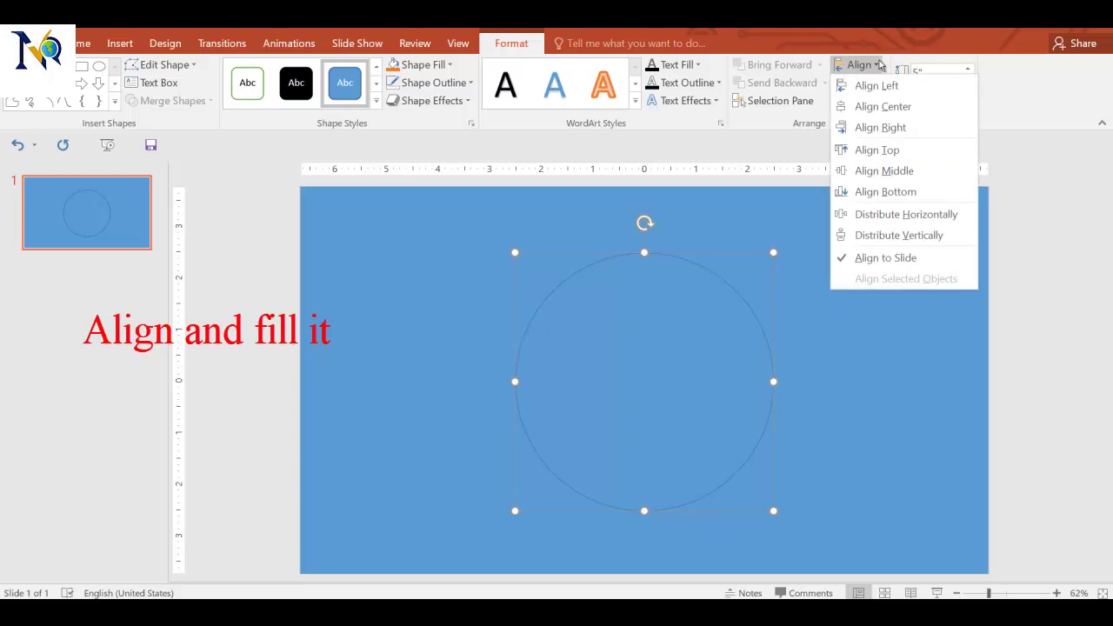
{"action": "left_click", "coordinate": [880, 170]}
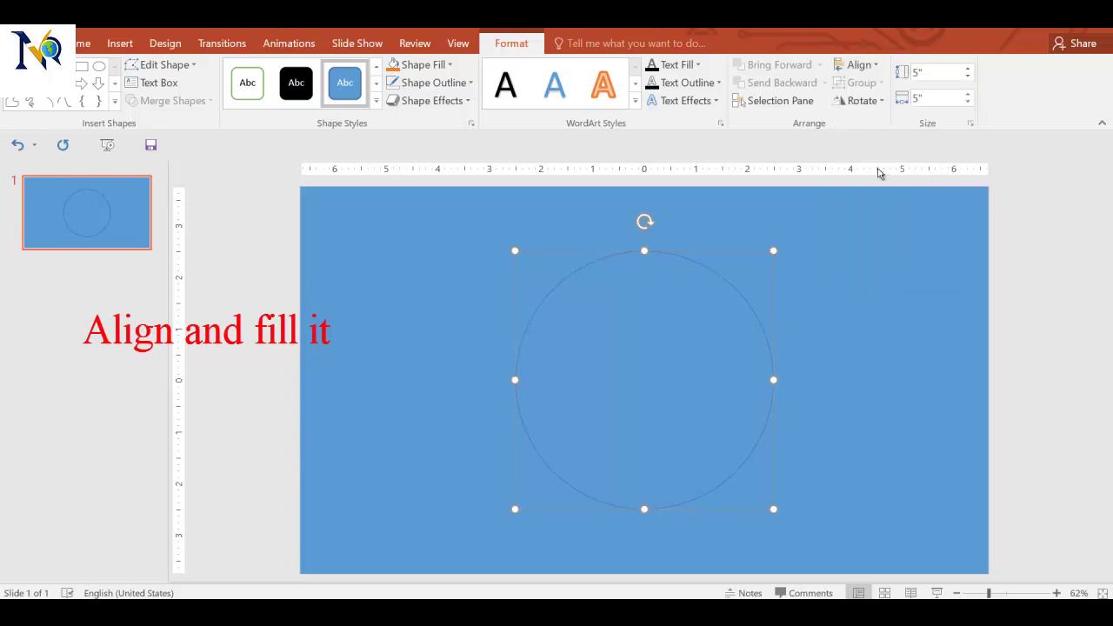
Fill the circle light gold and remove its outline.
{"action": "left_click", "coordinate": [423, 65]}
{"action": "left_click", "coordinate": [488, 128]}
{"action": "left_click", "coordinate": [433, 83]}
{"action": "left_click", "coordinate": [420, 224]}
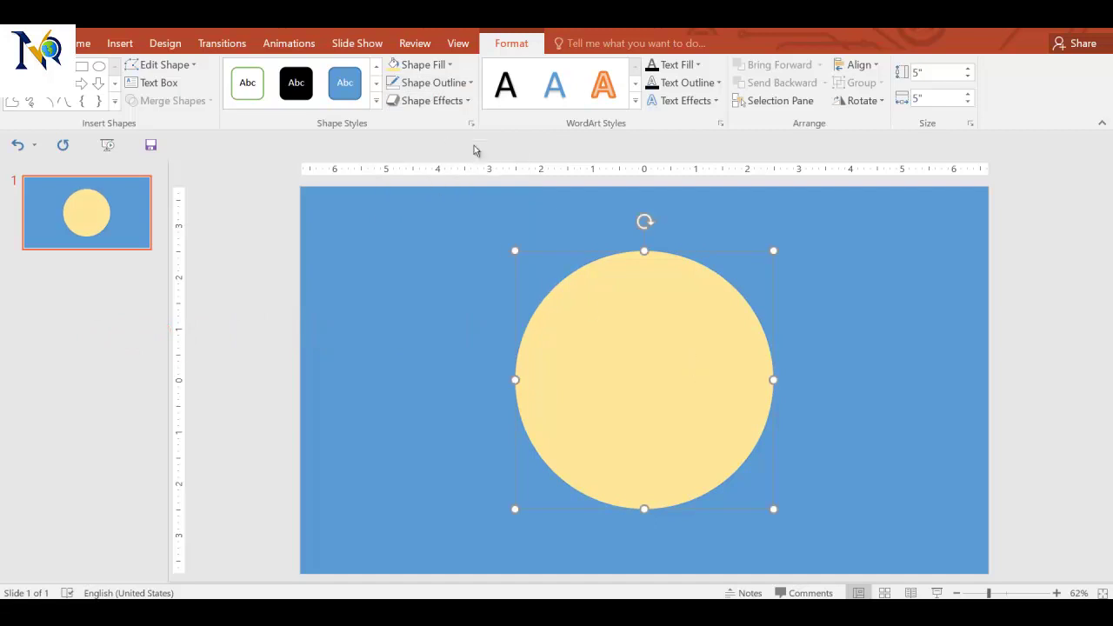
{"action": "left_click", "coordinate": [457, 318]}
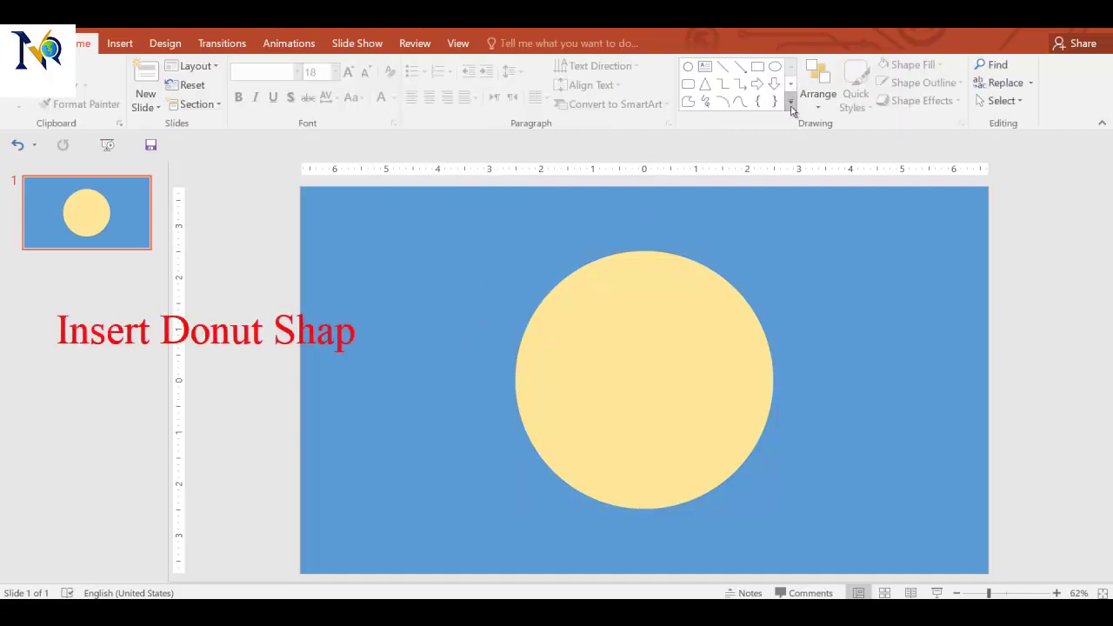
Draw a donut over the gold circle and thin its ring.
{"action": "left_click", "coordinate": [790, 102]}
{"action": "left_click", "coordinate": [705, 248]}
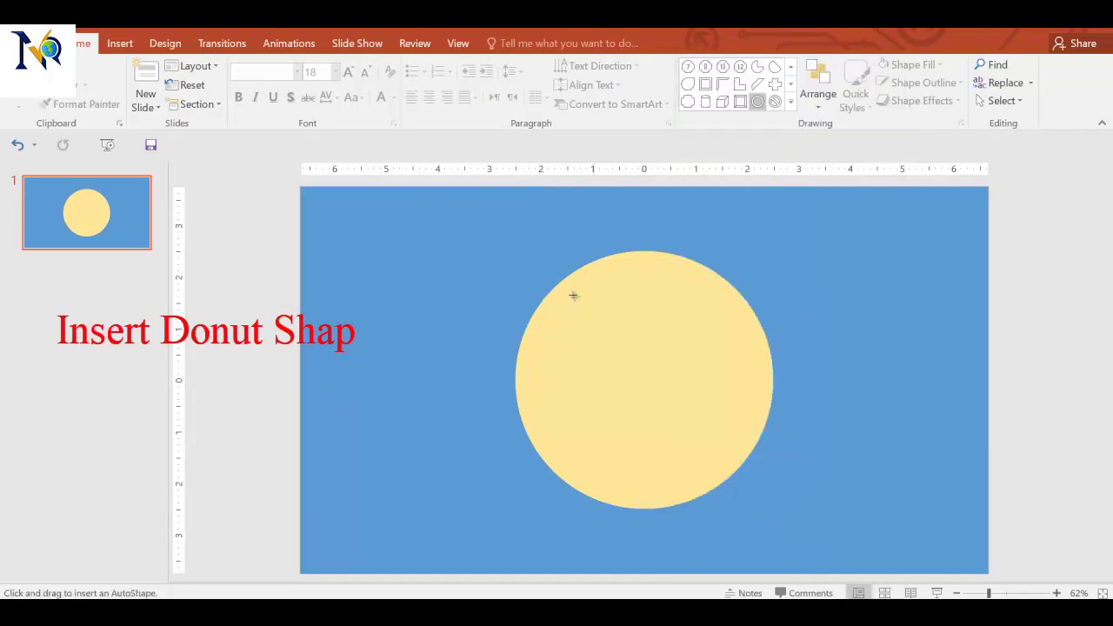
{"action": "left_click_drag", "start_coordinate": [531, 245], "coordinate": [836, 527]}
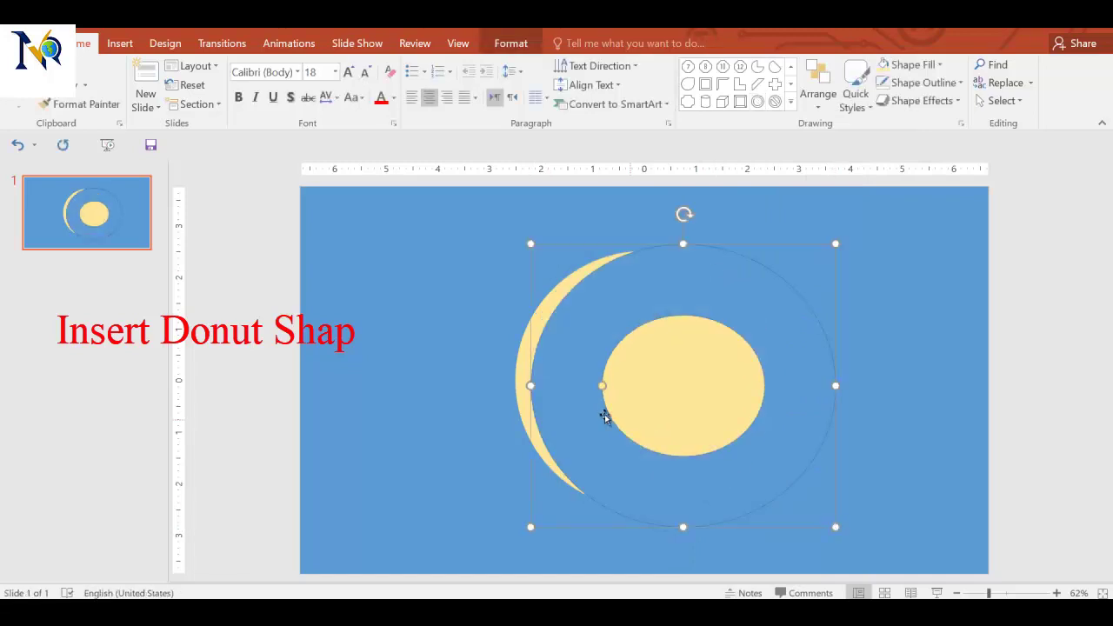
{"action": "left_click_drag", "start_coordinate": [603, 386], "coordinate": [560, 357]}
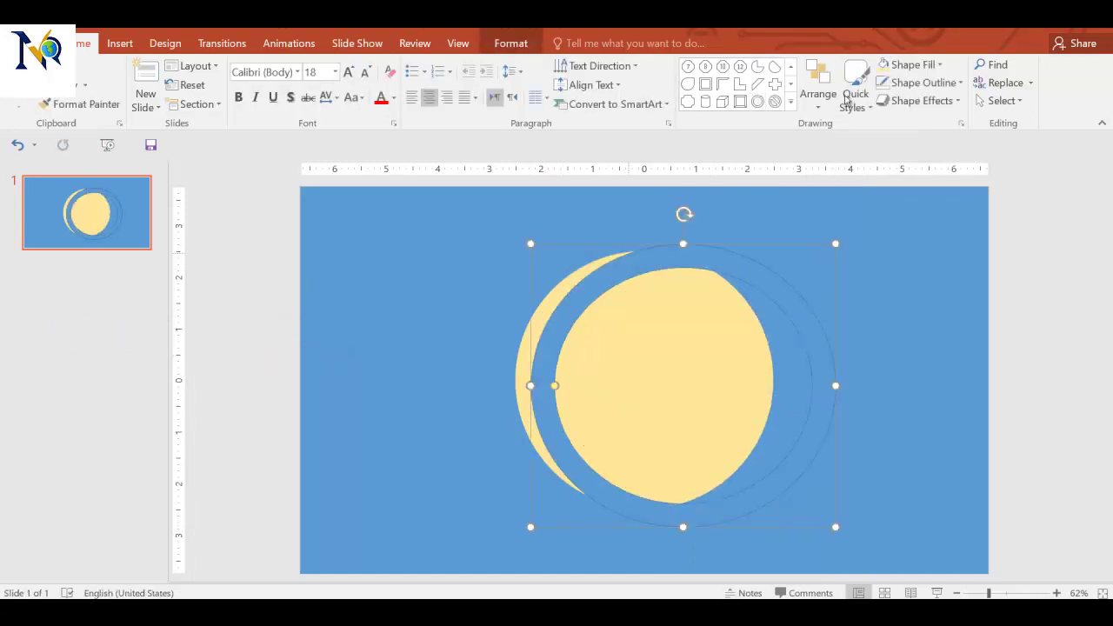
Size the donut to 5 inches high and wide, positioned over the circle.
{"action": "left_click", "coordinate": [511, 42]}
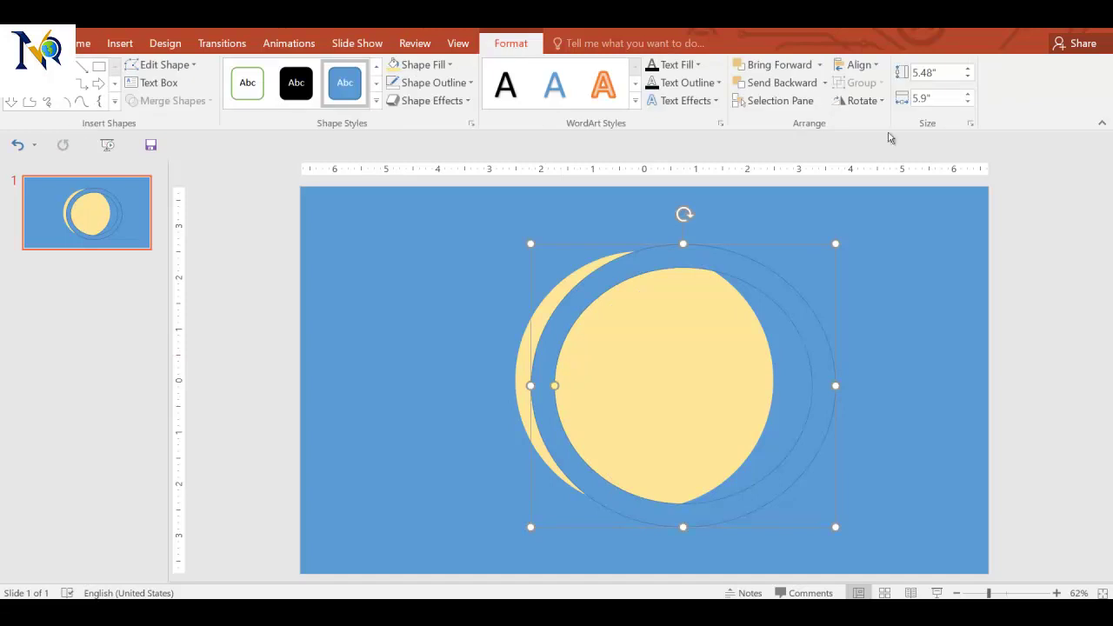
{"action": "left_click", "coordinate": [968, 78]}
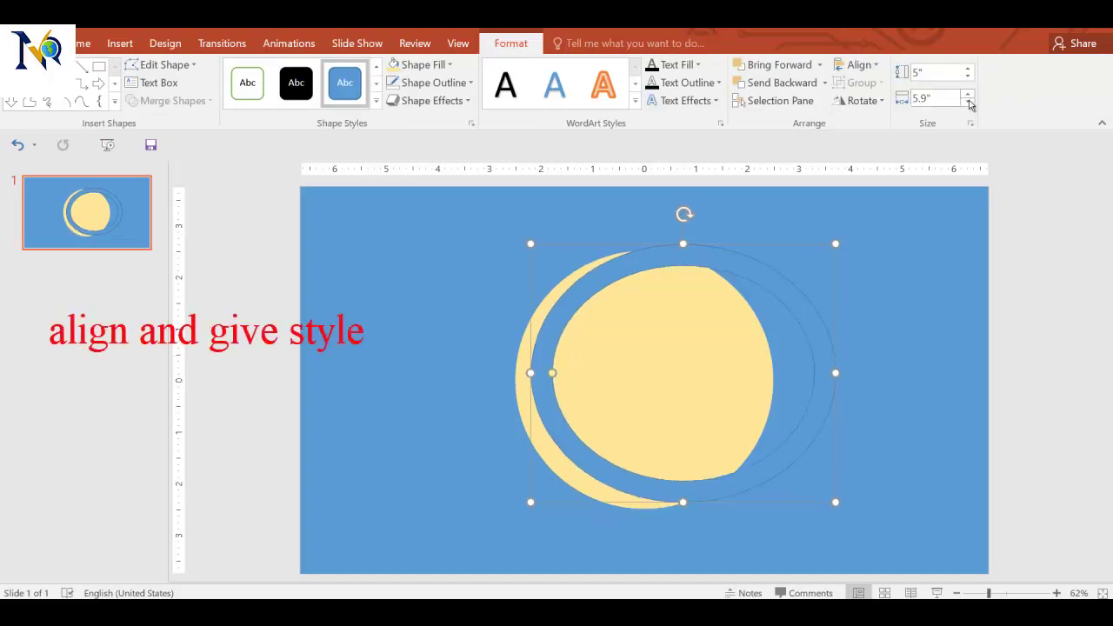
{"action": "left_click", "coordinate": [968, 103]}
{"action": "left_click", "coordinate": [968, 103]}
{"action": "left_click", "coordinate": [968, 103]}
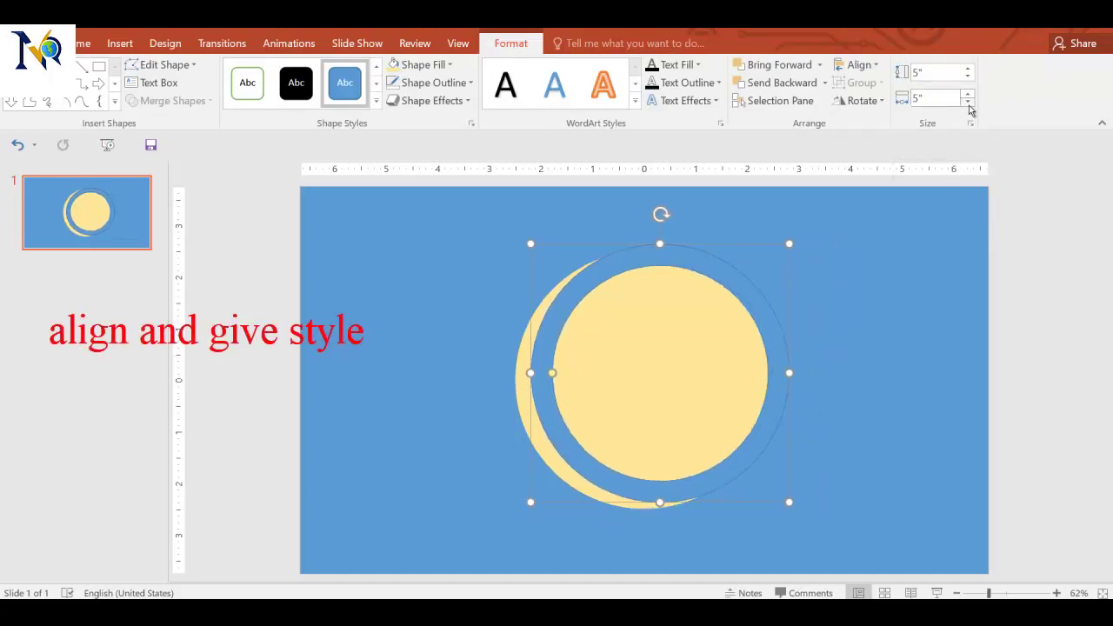
{"action": "left_click_drag", "start_coordinate": [710, 256], "coordinate": [687, 259]}
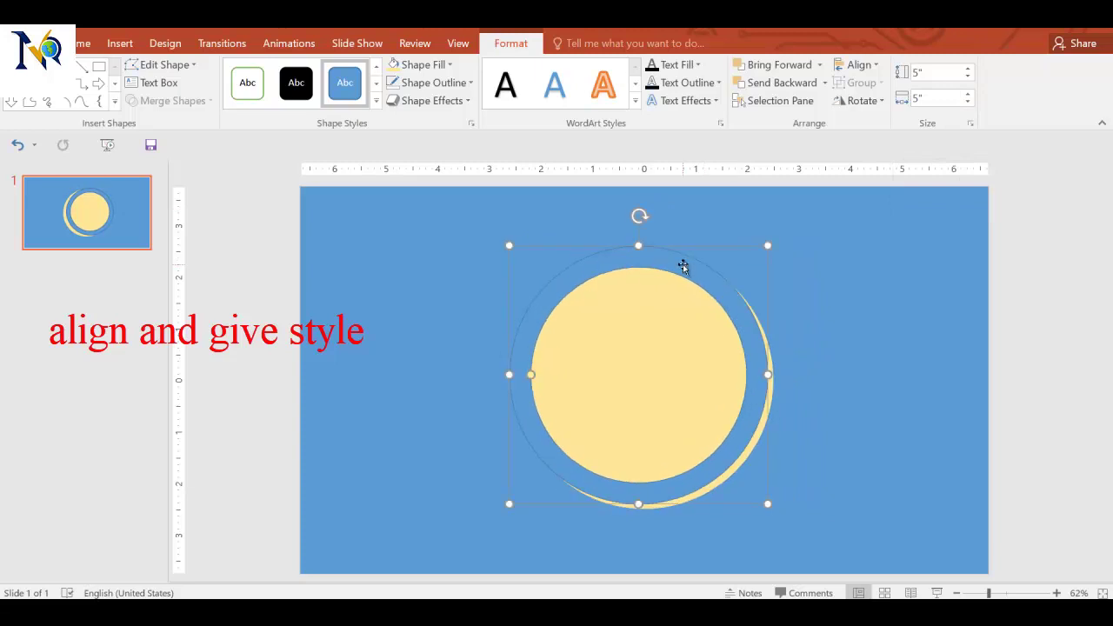
Fill the donut black with no outline, add a preset bevel, and thin the ring.
{"action": "left_click", "coordinate": [450, 65]}
{"action": "left_click", "coordinate": [406, 118]}
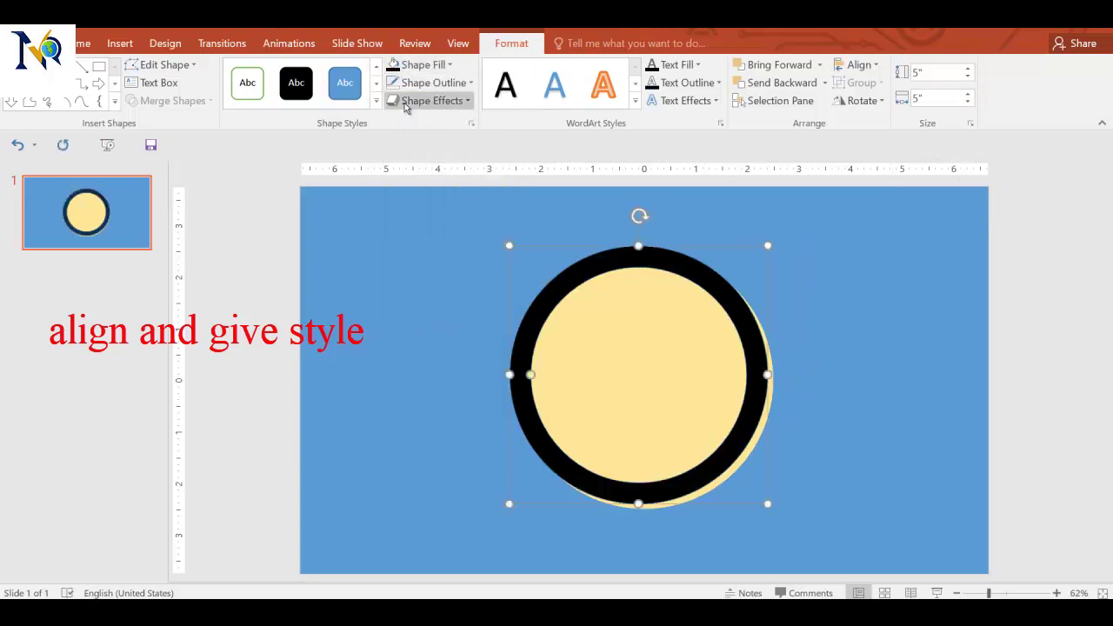
{"action": "left_click", "coordinate": [431, 83]}
{"action": "left_click", "coordinate": [424, 224]}
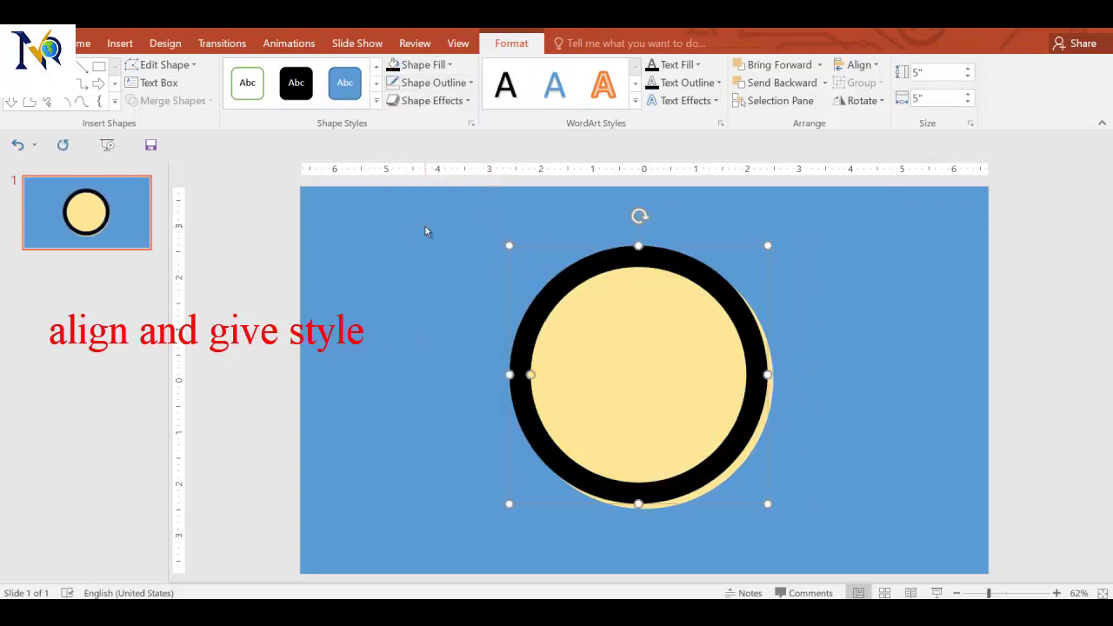
{"action": "left_click", "coordinate": [462, 101]}
{"action": "mouse_move", "coordinate": [457, 131]}
{"action": "left_click", "coordinate": [676, 221]}
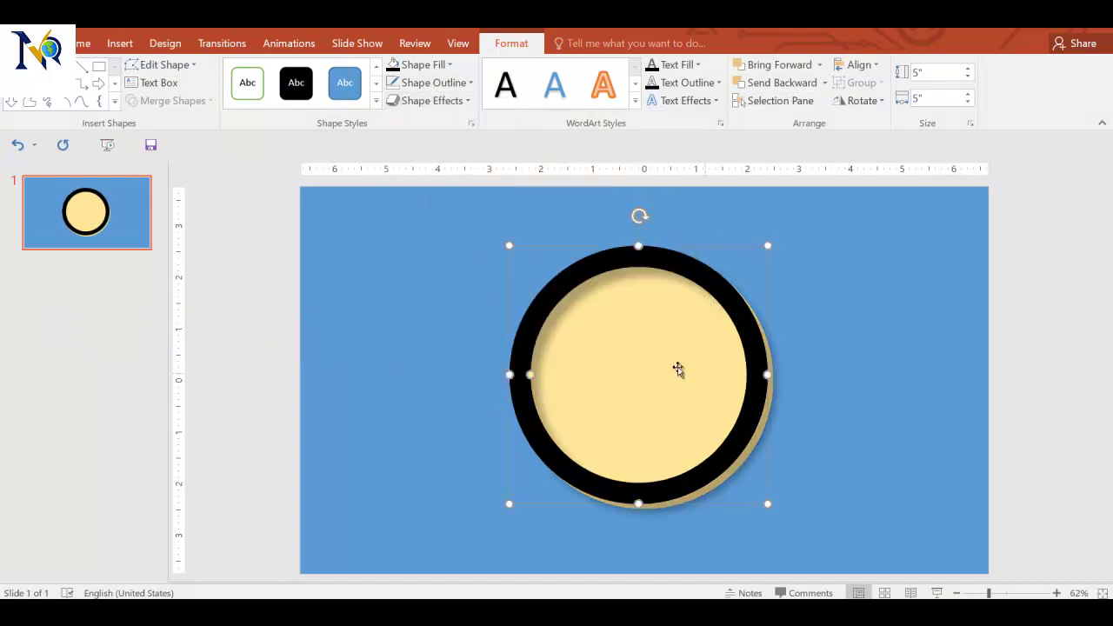
{"action": "left_click_drag", "start_coordinate": [531, 375], "coordinate": [522, 375]}
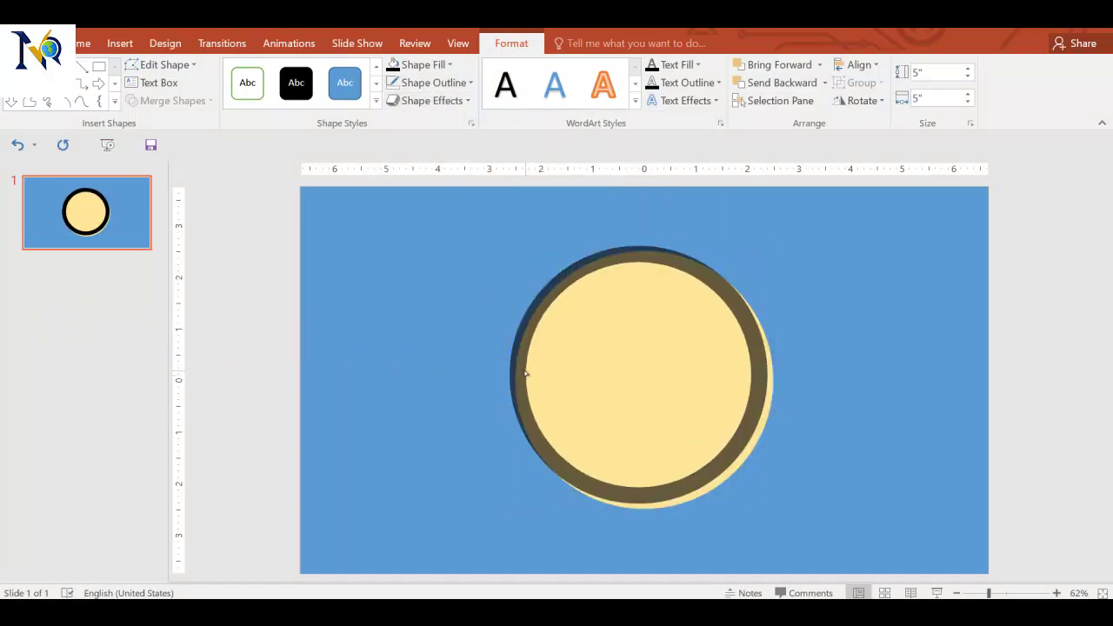
Line the ring up with the circle and draw a 12-point star over it.
{"action": "left_click_drag", "start_coordinate": [676, 270], "coordinate": [682, 276]}
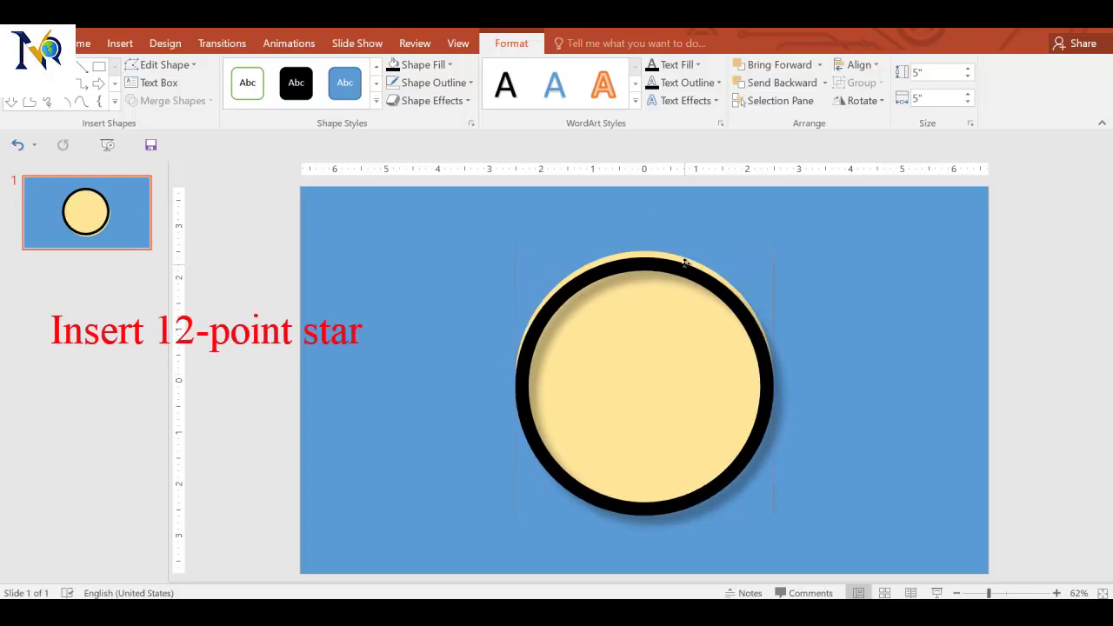
{"action": "left_click", "coordinate": [793, 104]}
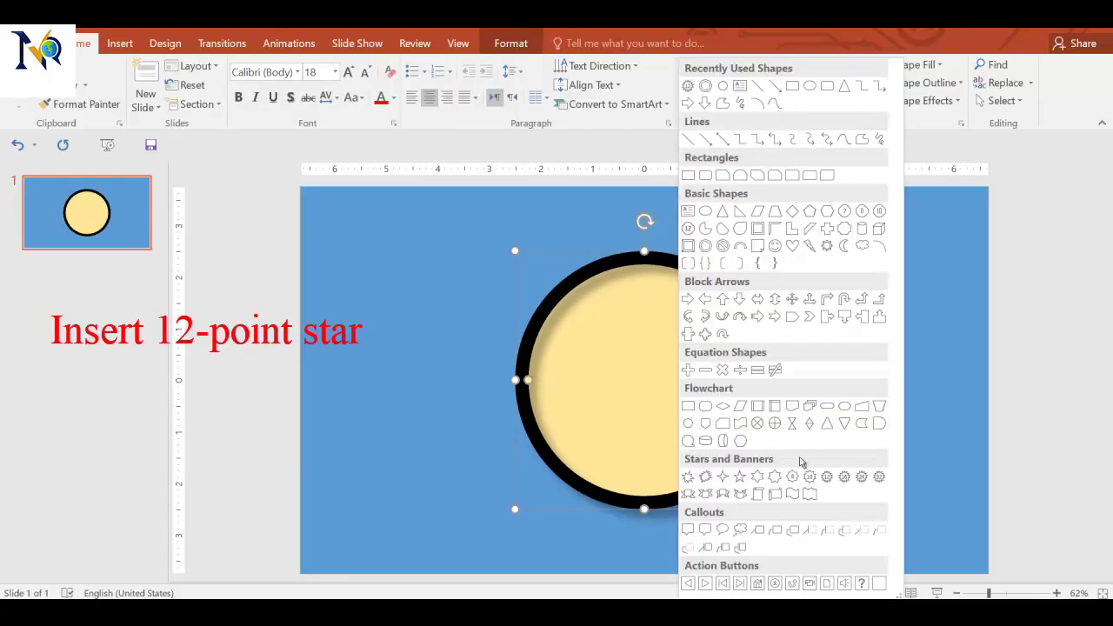
{"action": "left_click", "coordinate": [827, 476]}
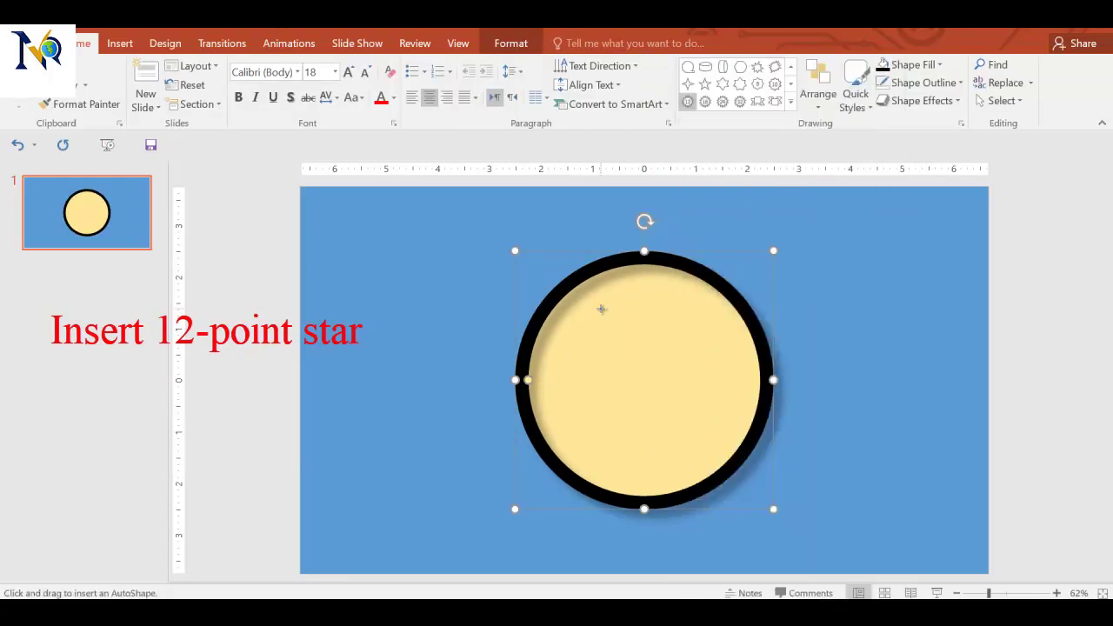
{"action": "left_click_drag", "start_coordinate": [577, 296], "coordinate": [804, 511]}
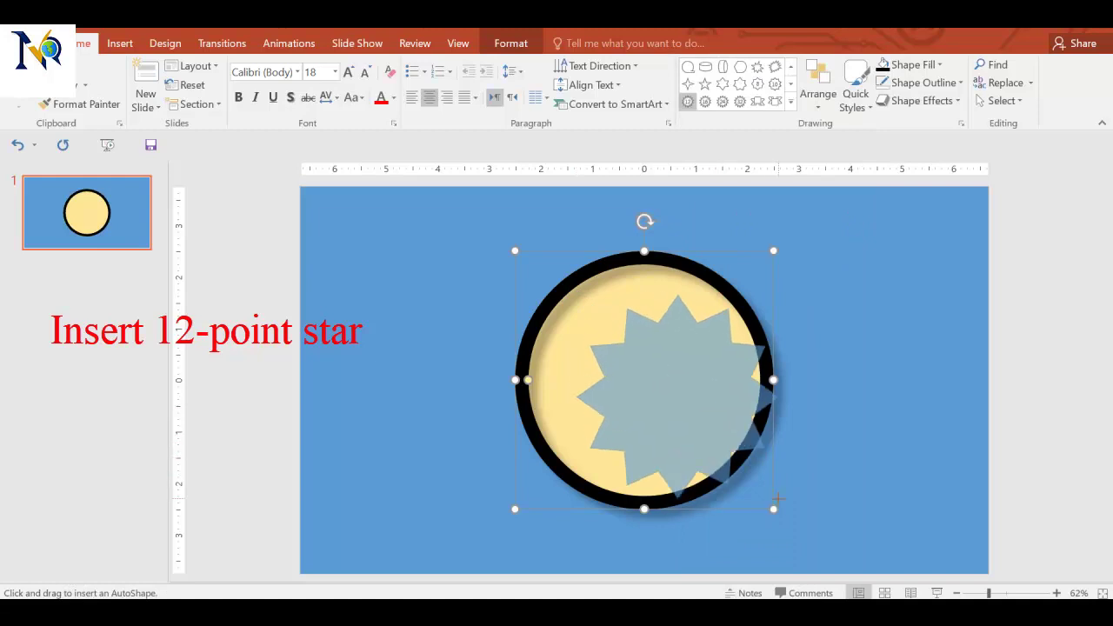
{"action": "left_click_drag", "start_coordinate": [678, 420], "coordinate": [642, 400]}
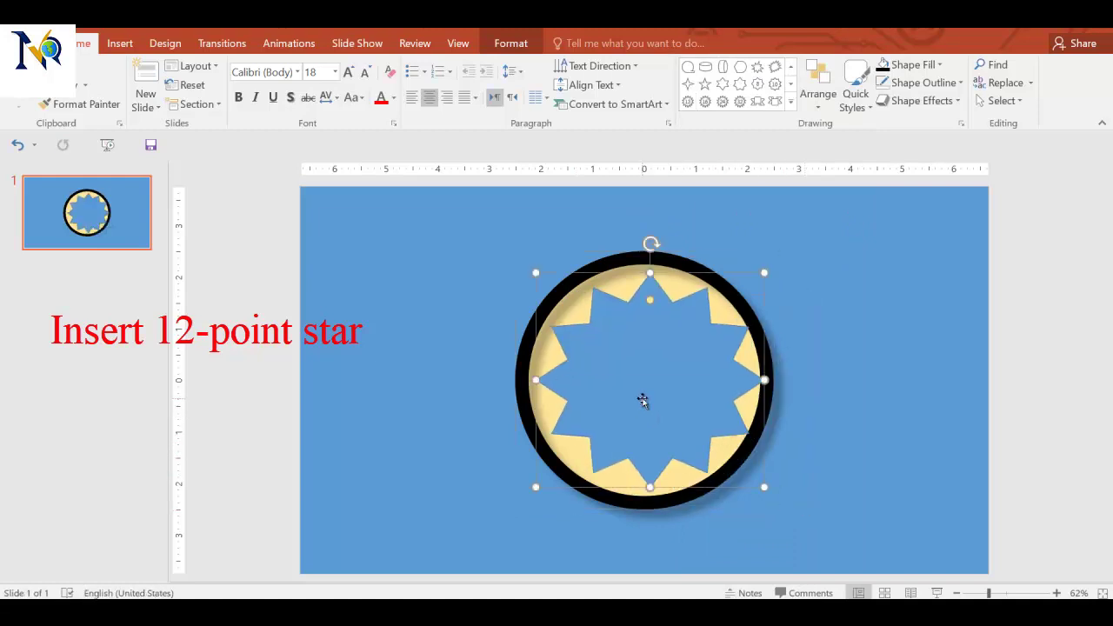
Narrow the star's points into spokes and align it centre and middle.
{"action": "left_click_drag", "start_coordinate": [650, 302], "coordinate": [653, 392]}
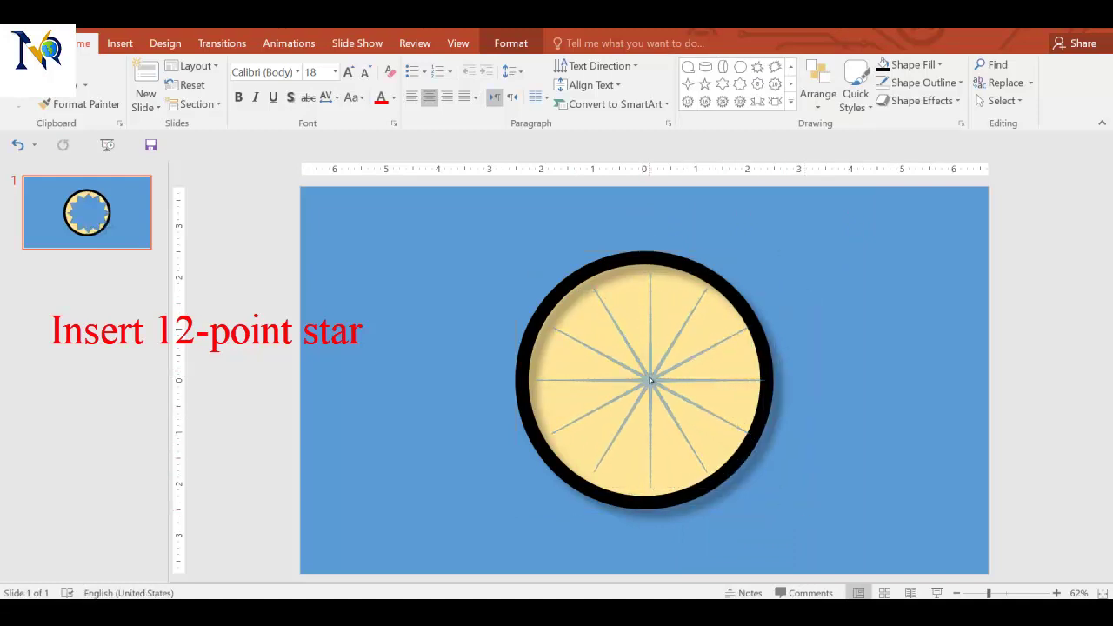
{"action": "left_click", "coordinate": [819, 94]}
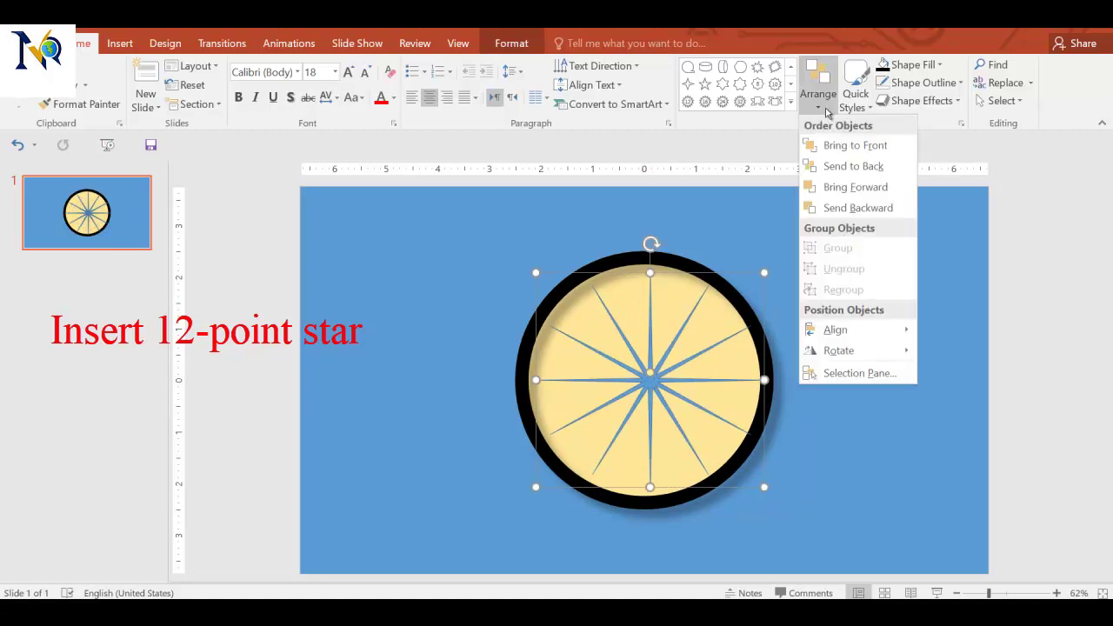
{"action": "mouse_move", "coordinate": [905, 330]}
{"action": "left_click", "coordinate": [967, 330]}
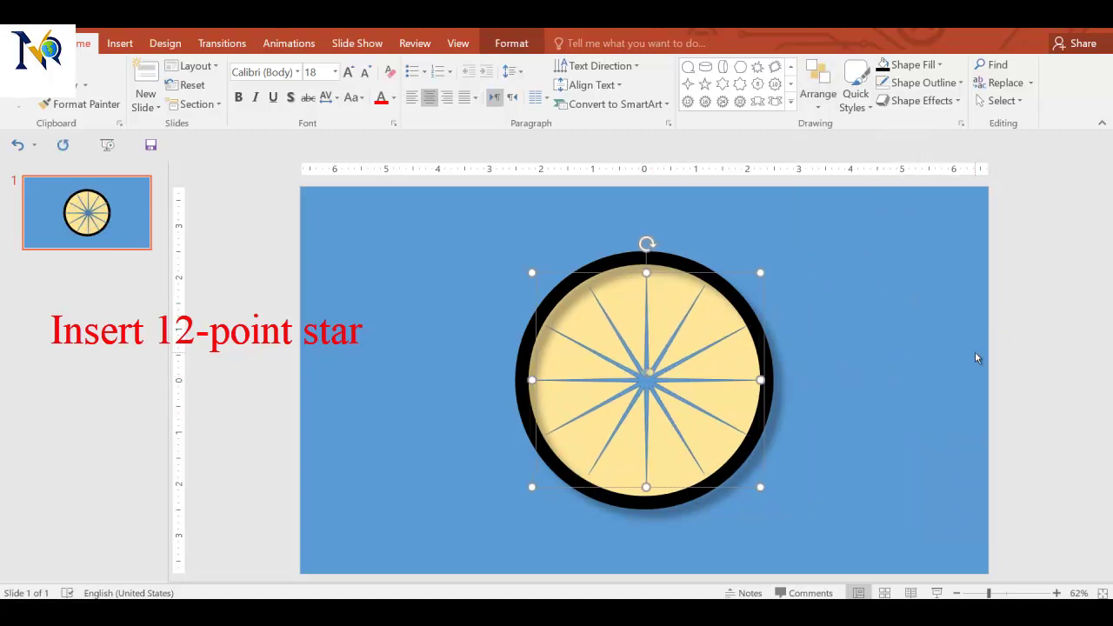
{"action": "left_click", "coordinate": [819, 94]}
{"action": "mouse_move", "coordinate": [882, 331]}
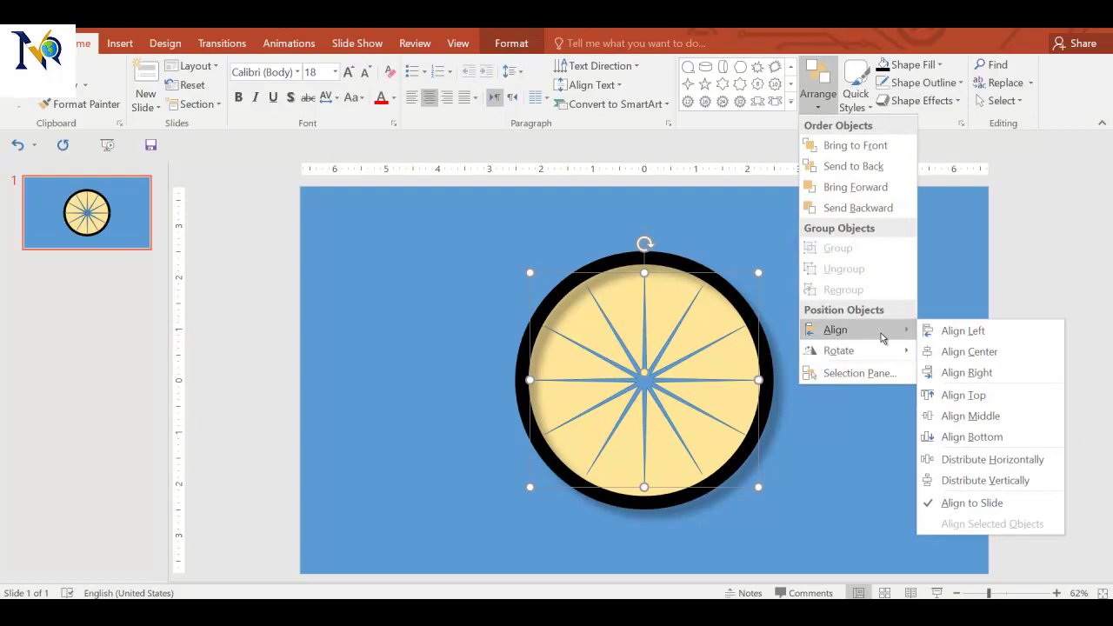
{"action": "left_click", "coordinate": [974, 422]}
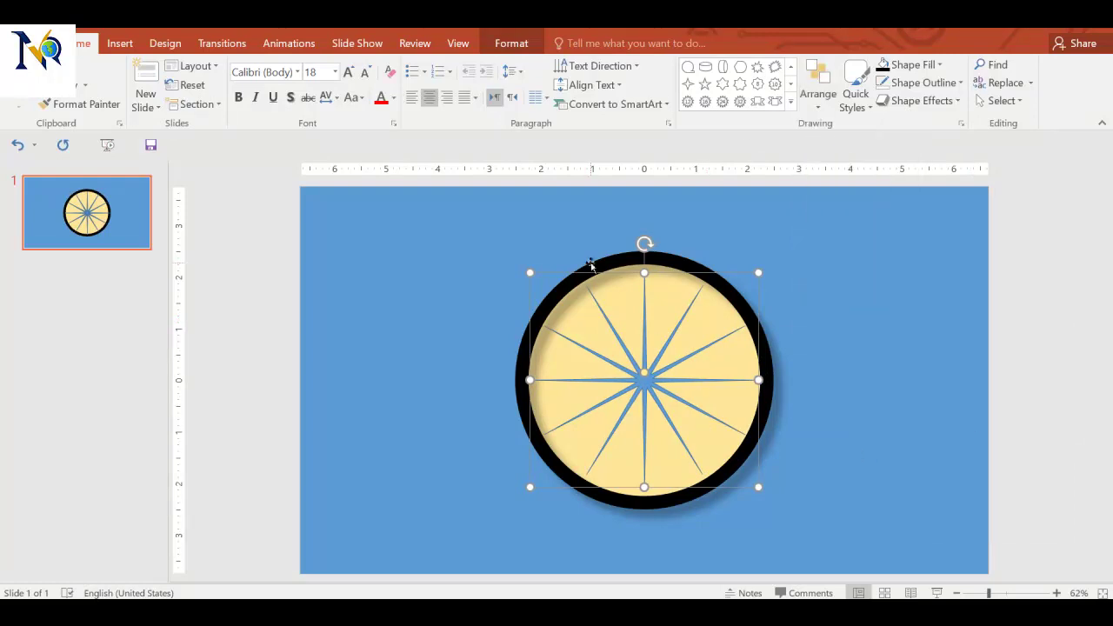
Add a small text box at the top of the face, centred and middle-aligned.
{"action": "left_click", "coordinate": [791, 101]}
{"action": "left_click", "coordinate": [688, 215]}
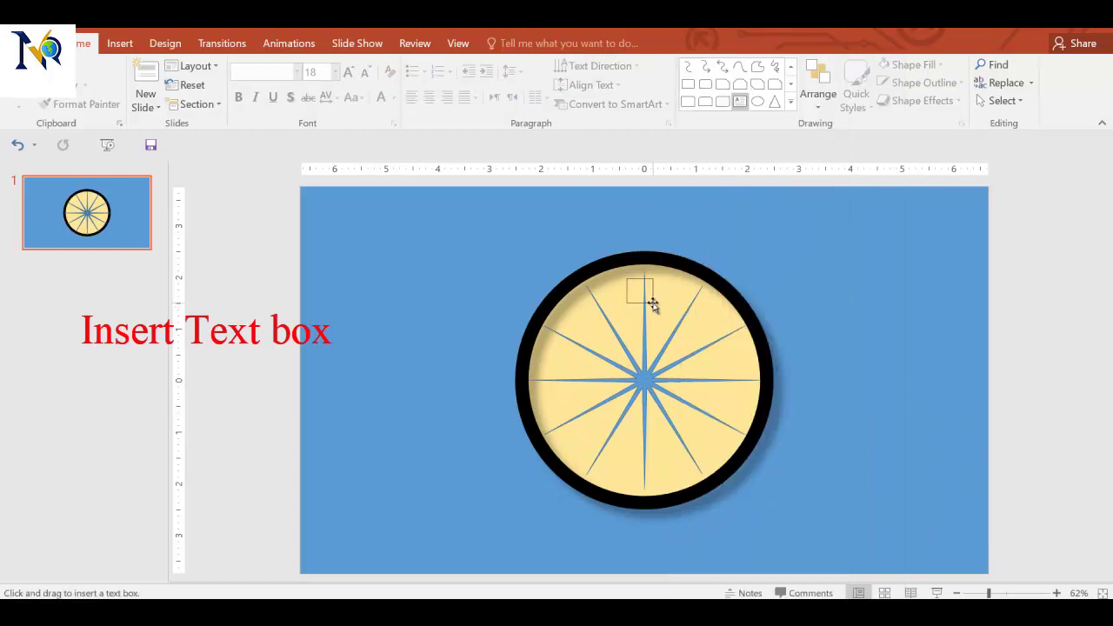
{"action": "left_click_drag", "start_coordinate": [627, 278], "coordinate": [652, 304]}
{"action": "left_click", "coordinate": [429, 100]}
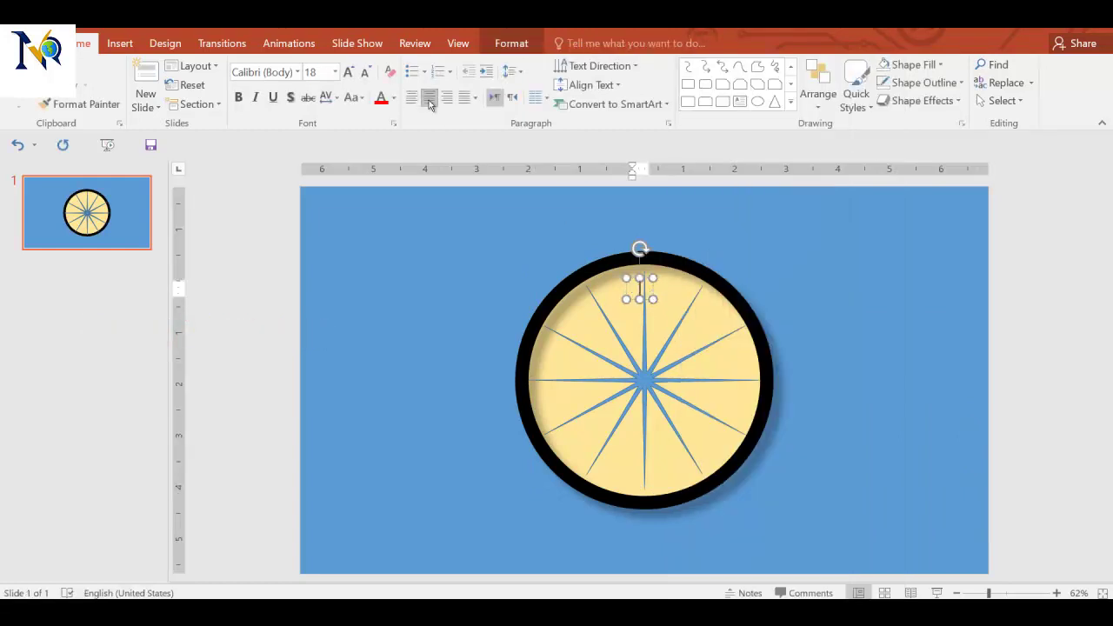
{"action": "left_click", "coordinate": [591, 84]}
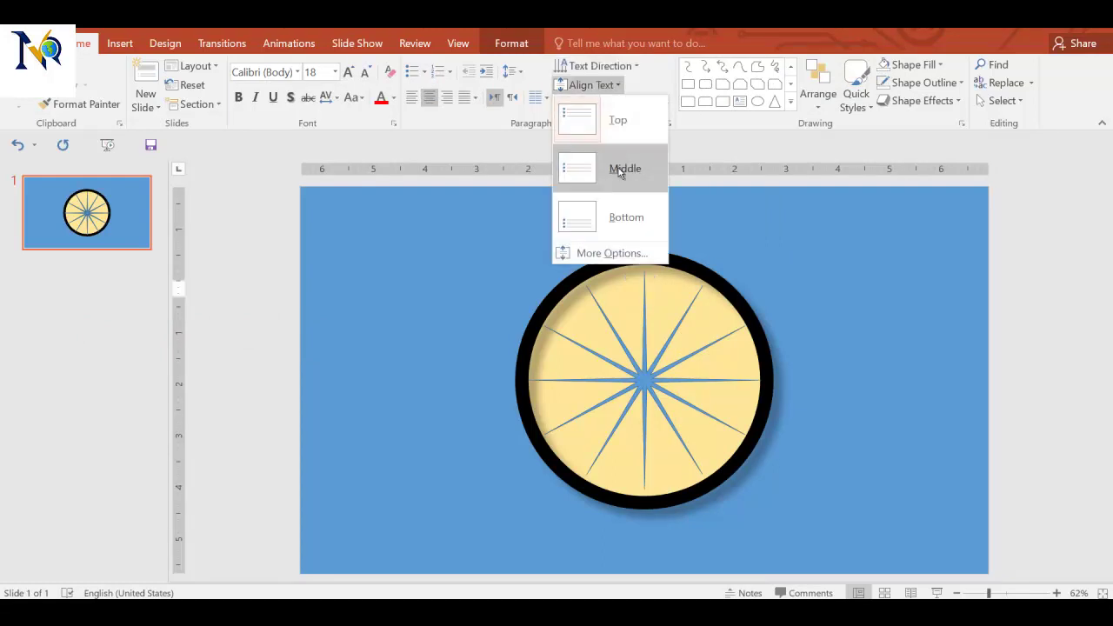
{"action": "left_click", "coordinate": [620, 169]}
Give the text box no fill and no outline.
{"action": "left_click", "coordinate": [511, 43]}
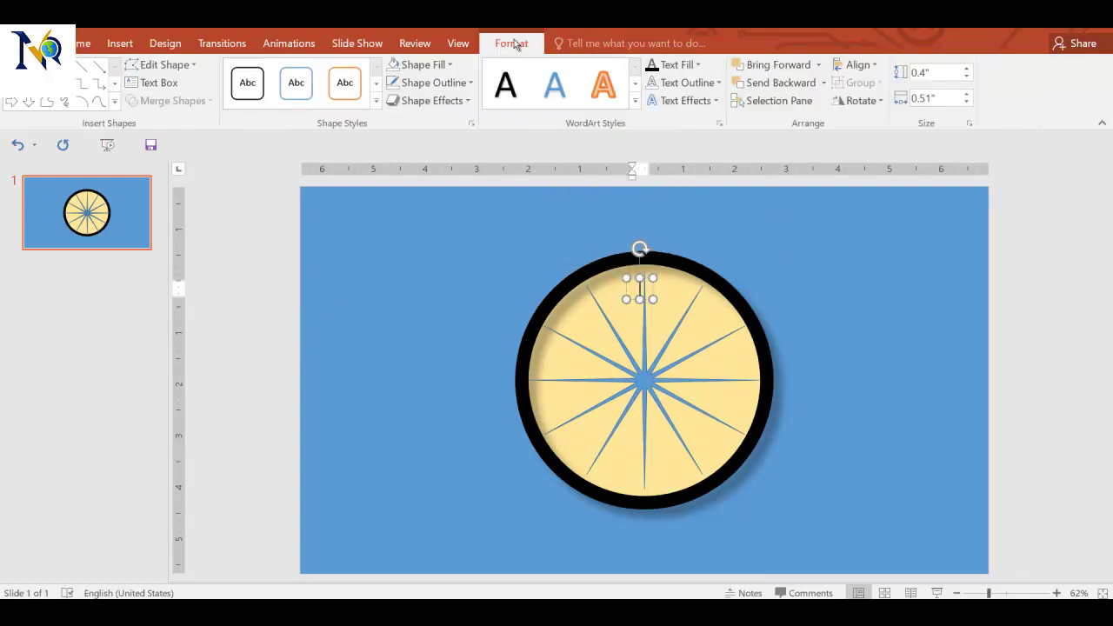
{"action": "left_click", "coordinate": [451, 65]}
{"action": "left_click", "coordinate": [445, 209]}
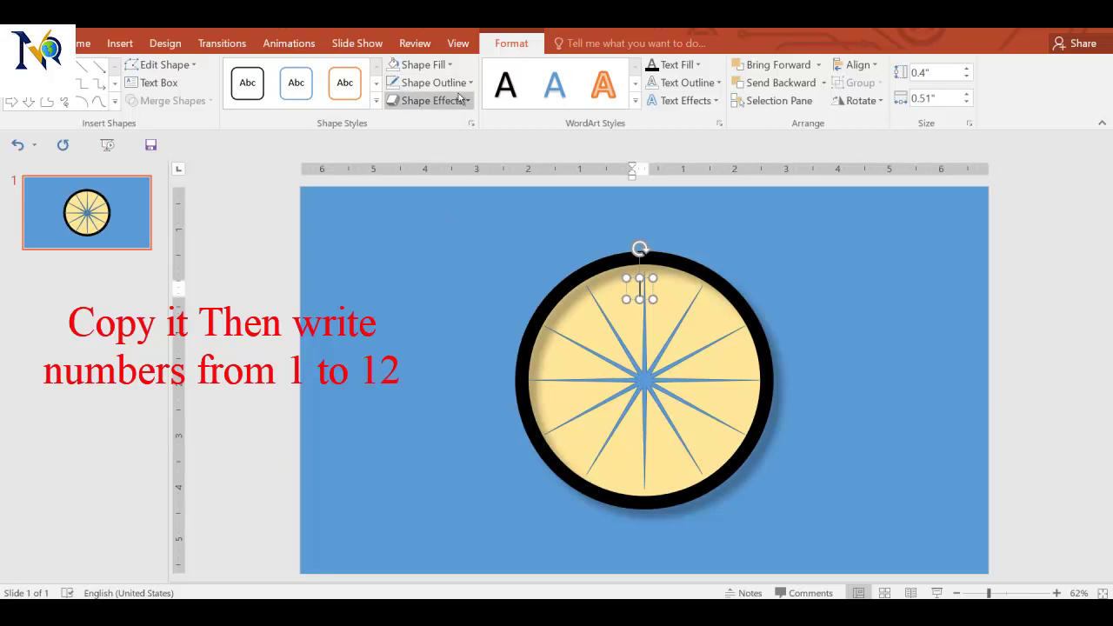
{"action": "left_click", "coordinate": [435, 82]}
{"action": "left_click", "coordinate": [430, 225]}
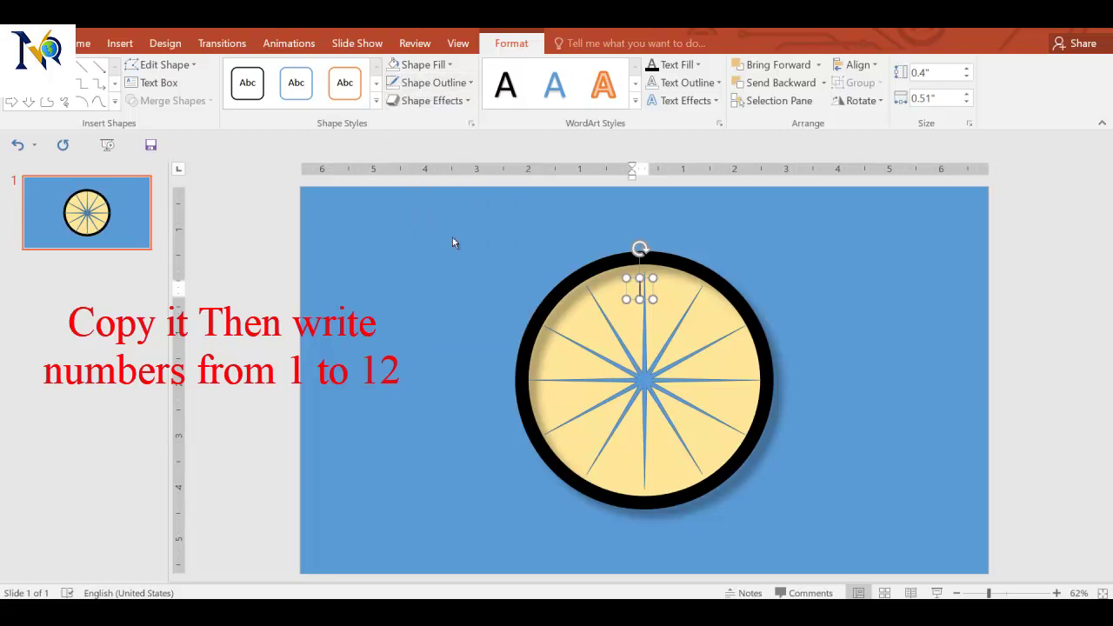
Enter '12' at font size 20 and copy it toward the 1 o'clock position.
{"action": "left_click", "coordinate": [84, 44]}
{"action": "left_click", "coordinate": [348, 72]}
{"action": "type", "text": "12"}
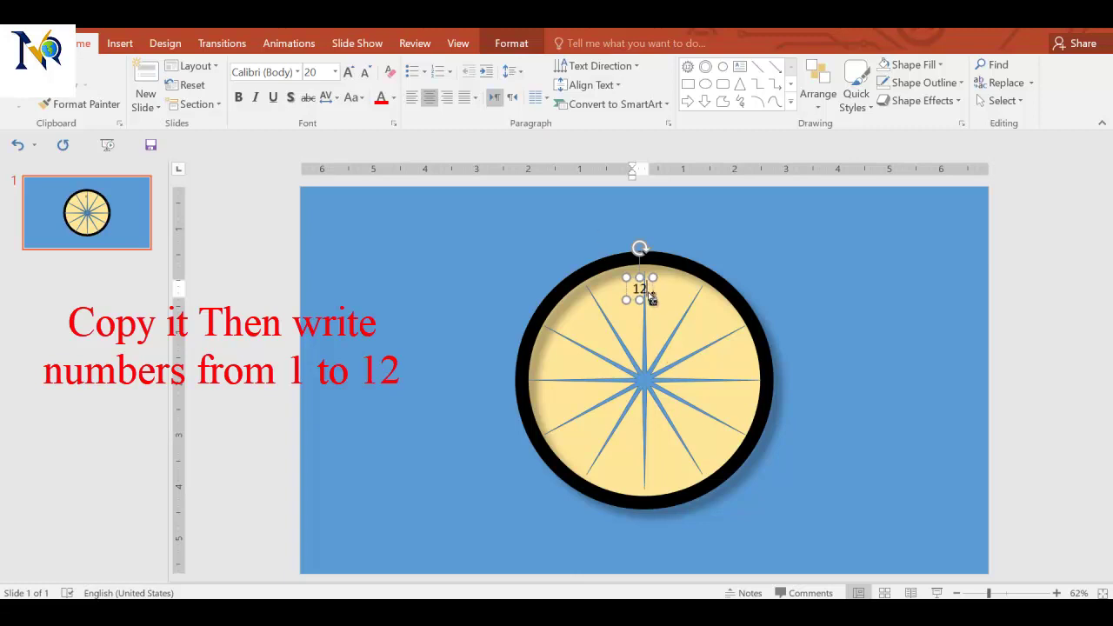
{"action": "left_click_drag", "start_coordinate": [652, 298], "coordinate": [709, 308], "text": "ctrl"}
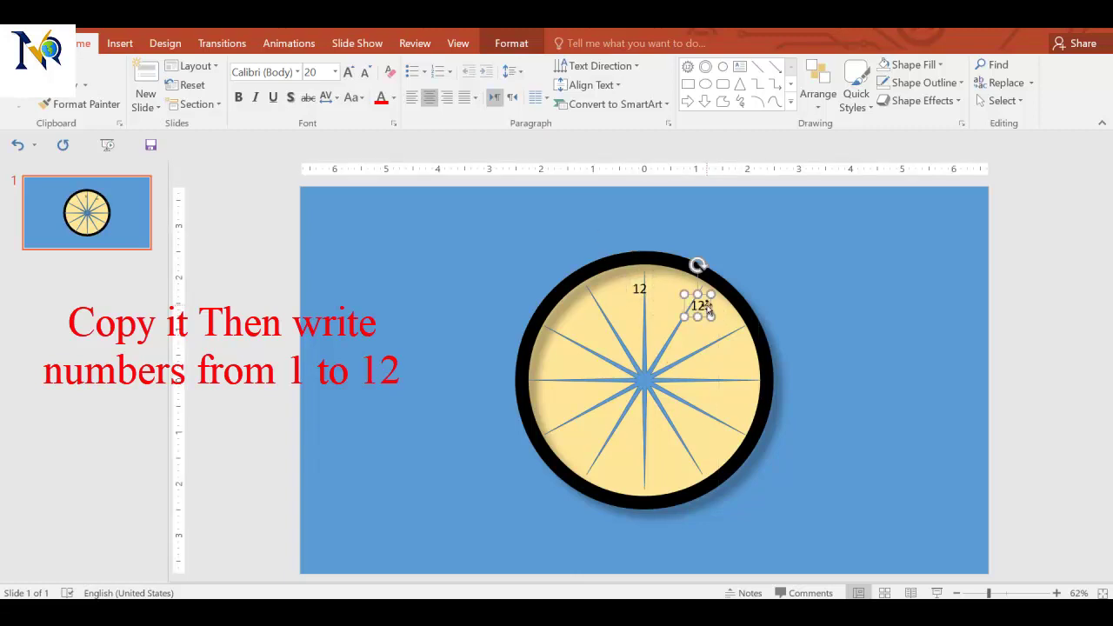
{"action": "double_click", "coordinate": [701, 305]}
Delete the star spokes from the clock face.
{"action": "left_click", "coordinate": [641, 380]}
{"action": "key", "text": "Delete"}
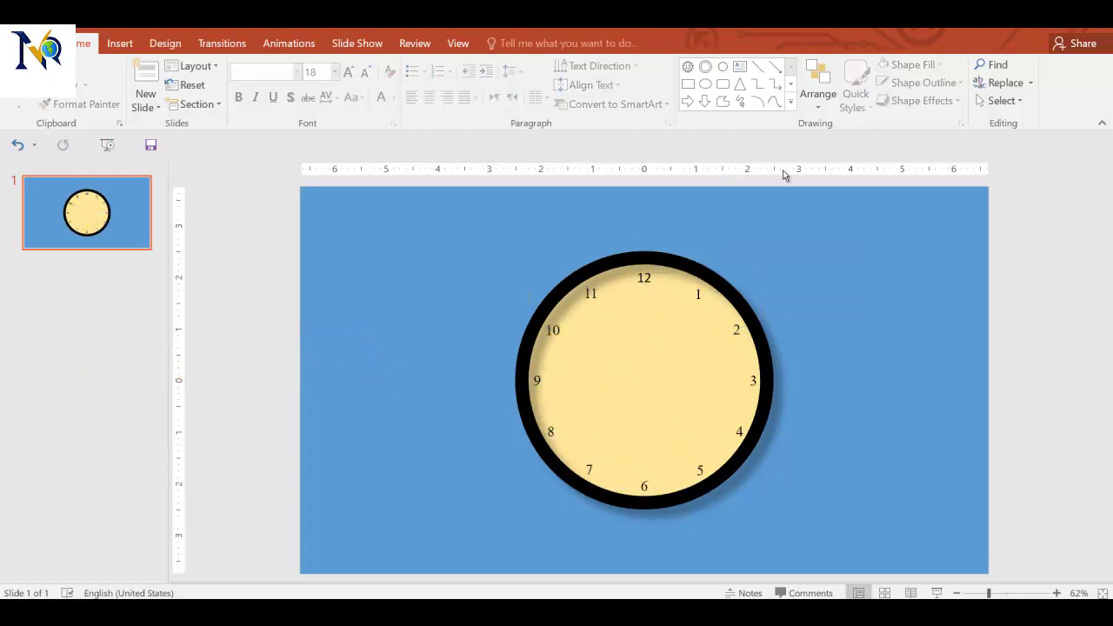
{"action": "left_click", "coordinate": [791, 102]}
Draw a small circle in the clock face, fill it dark gold, and bevel it.
{"action": "left_click", "coordinate": [689, 423]}
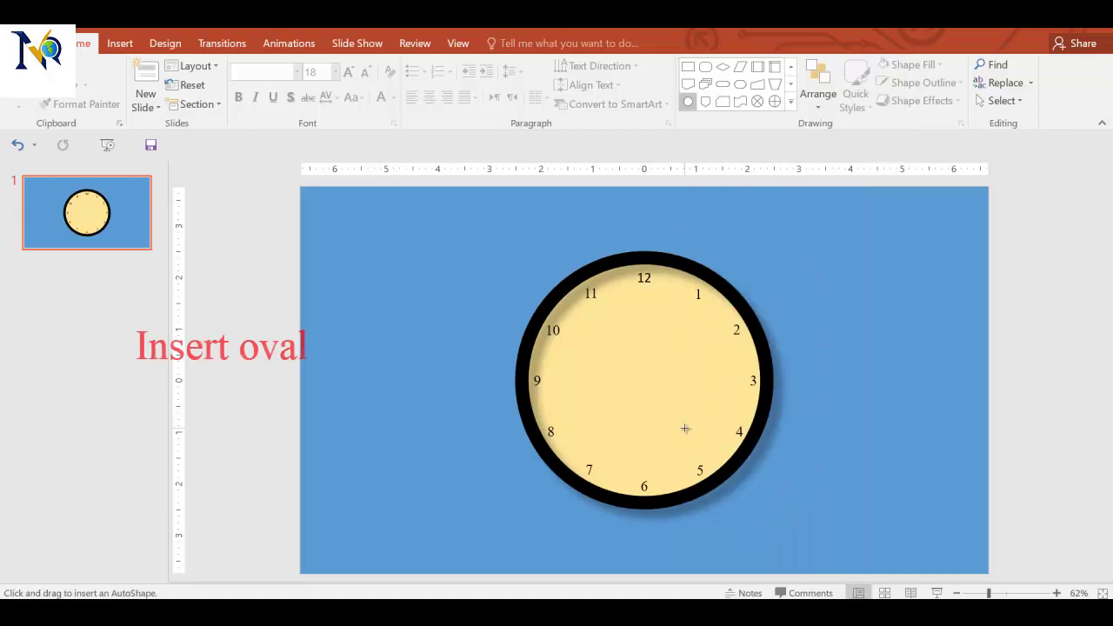
{"action": "left_click_drag", "start_coordinate": [617, 371], "coordinate": [632, 384]}
{"action": "left_click", "coordinate": [513, 44]}
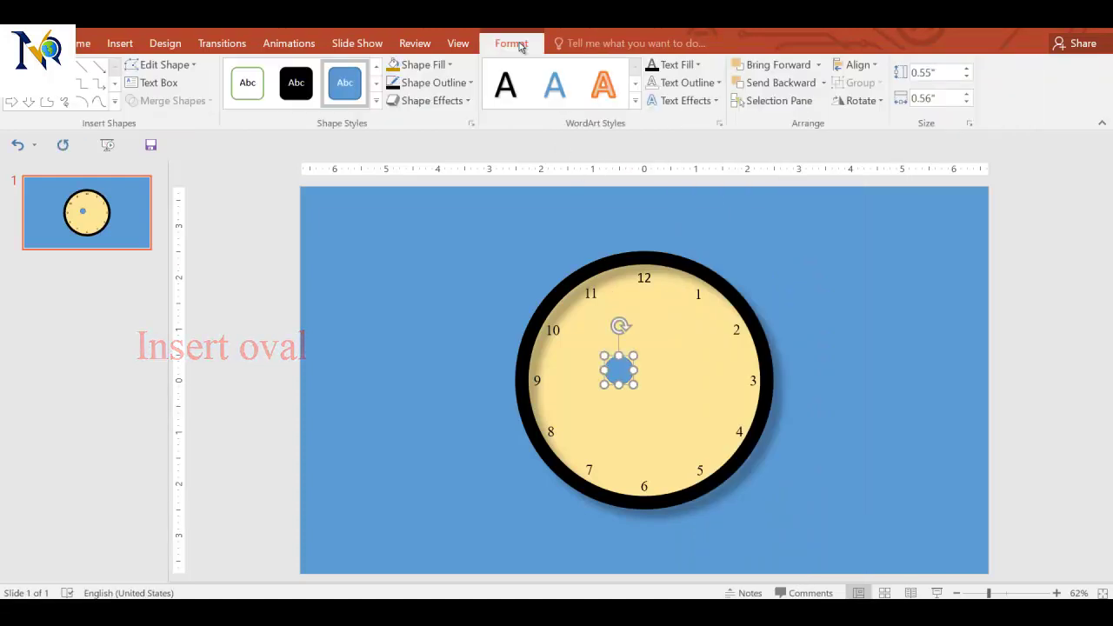
{"action": "left_click", "coordinate": [449, 67]}
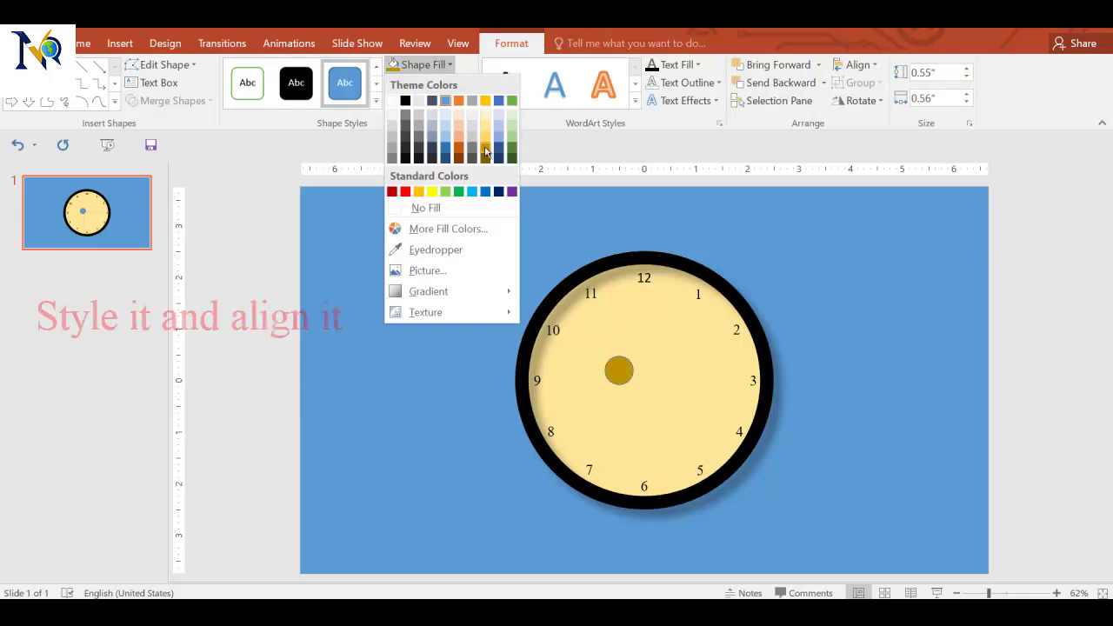
{"action": "left_click", "coordinate": [485, 149]}
{"action": "left_click", "coordinate": [466, 101]}
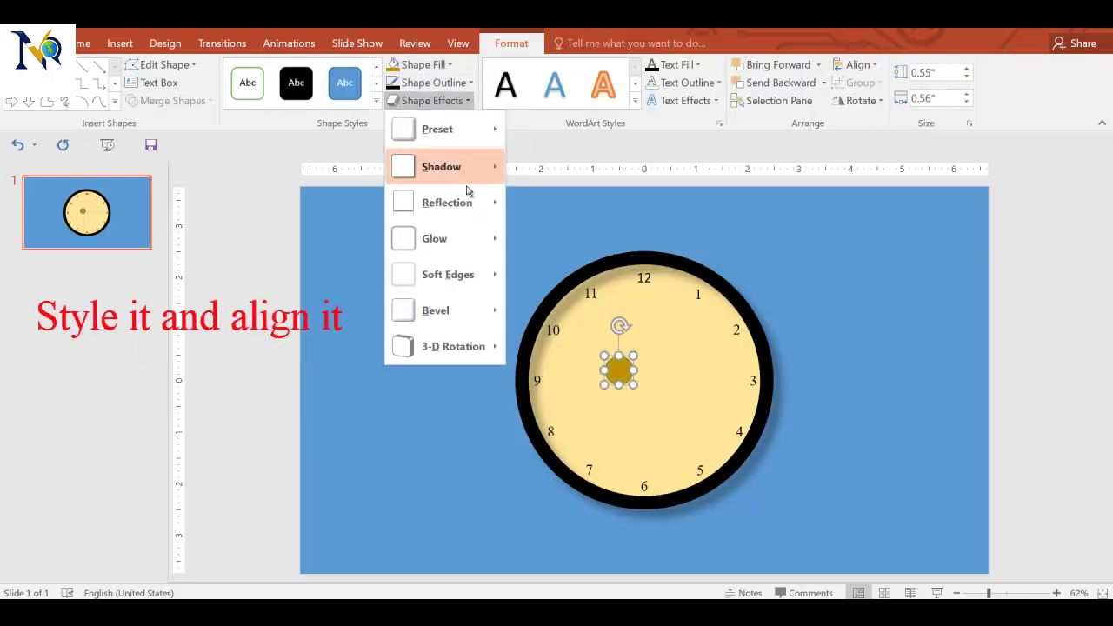
{"action": "mouse_move", "coordinate": [456, 310]}
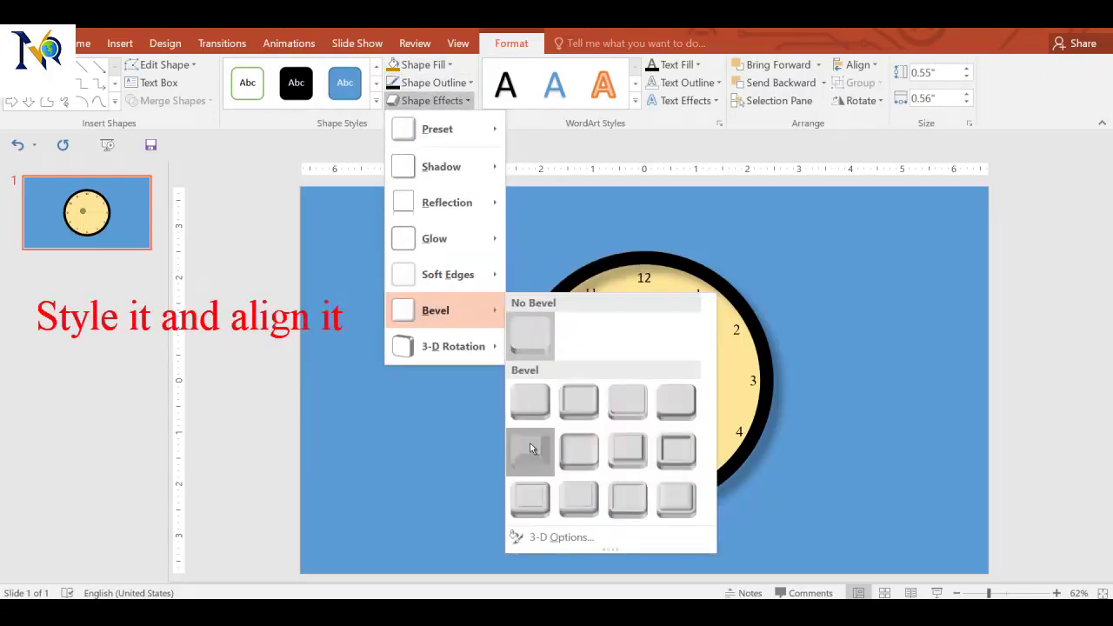
{"action": "left_click", "coordinate": [529, 450]}
Widen the small circle's top bevel to 8 pt in Format Shape.
{"action": "right_click", "coordinate": [617, 375]}
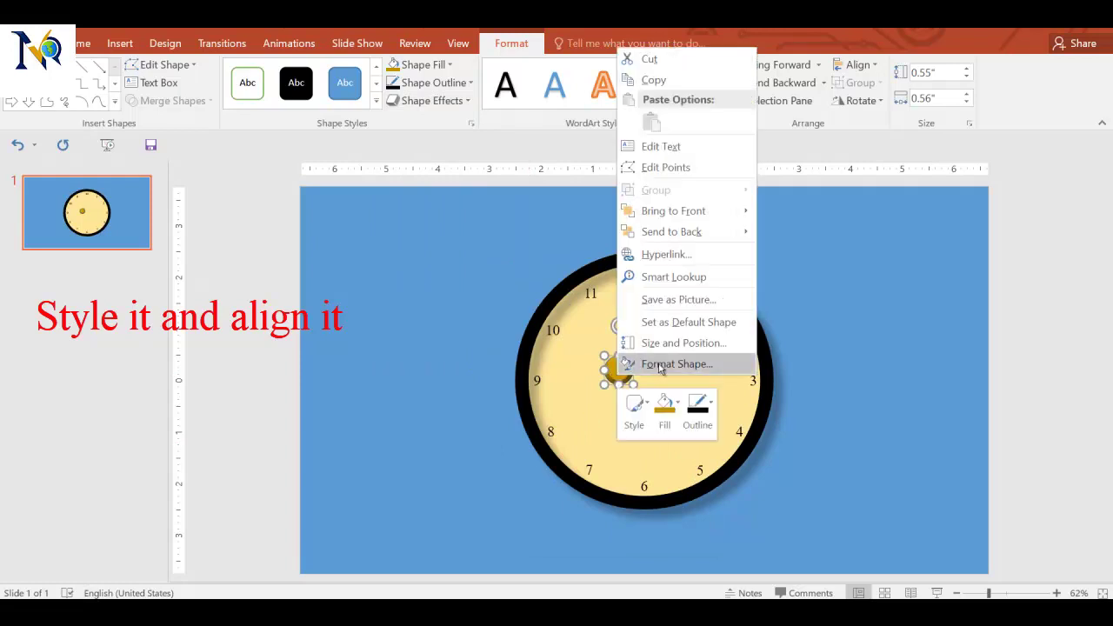
{"action": "left_click", "coordinate": [662, 365]}
{"action": "left_click", "coordinate": [861, 225]}
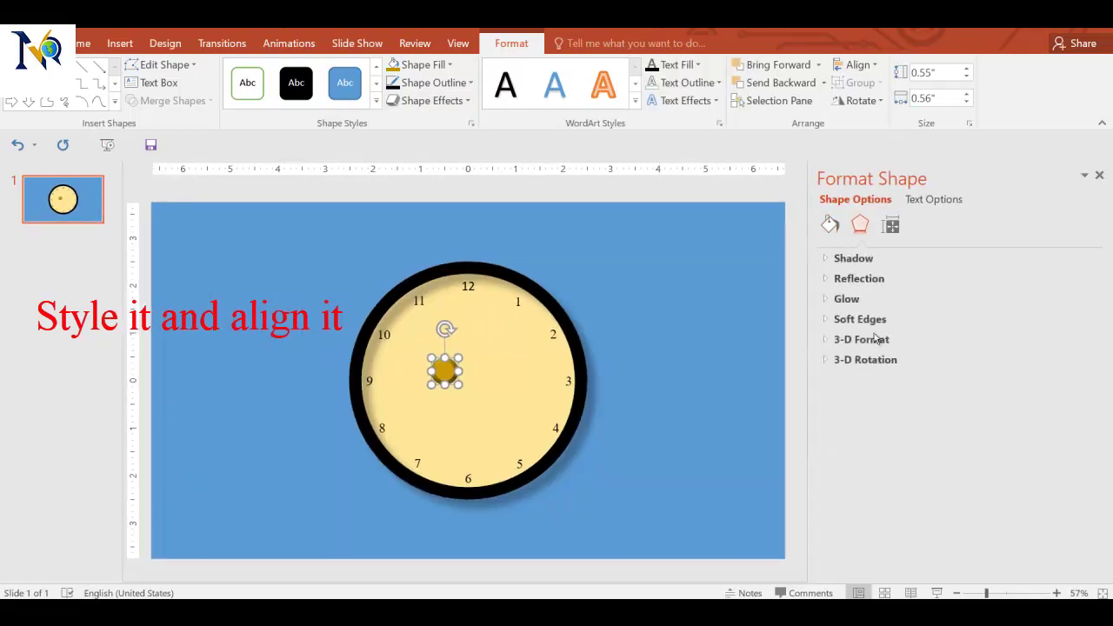
{"action": "left_click", "coordinate": [835, 341]}
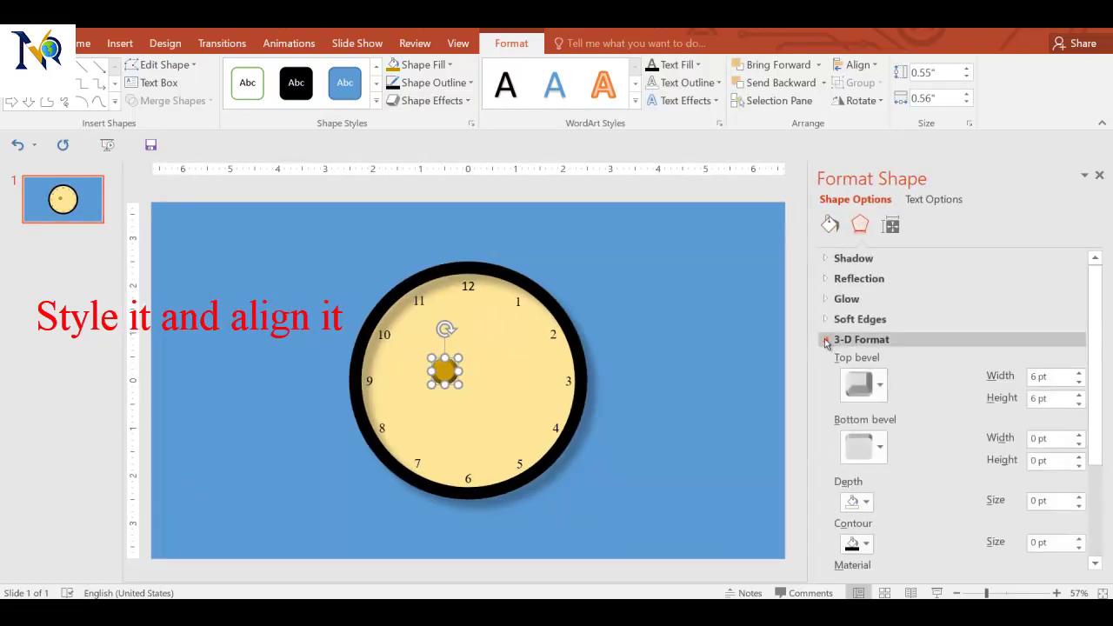
{"action": "left_click", "coordinate": [1079, 374]}
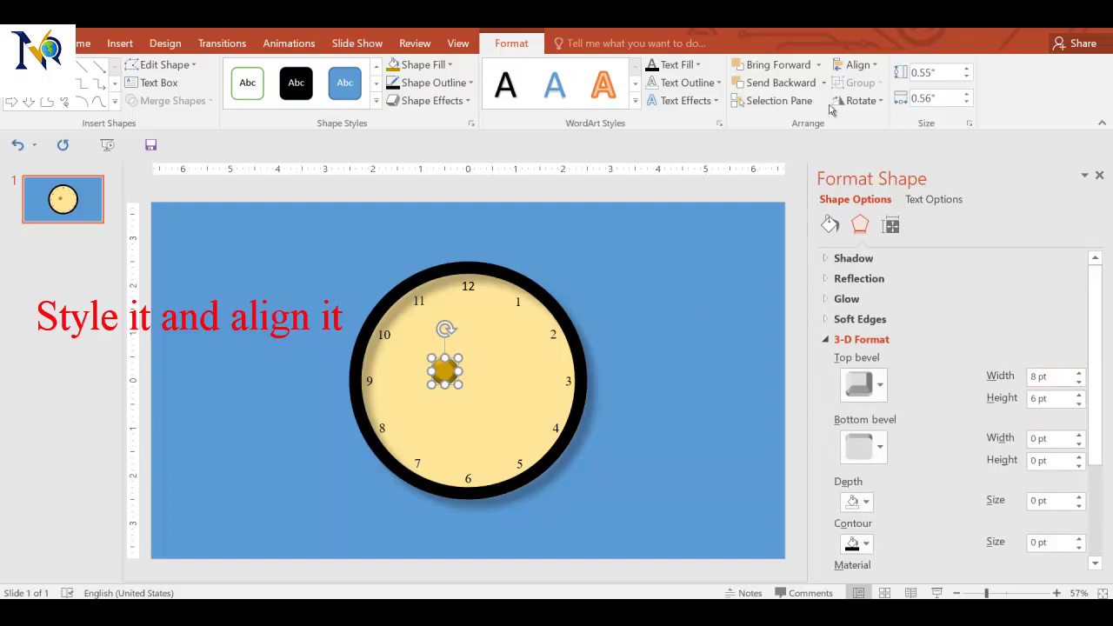
Align the centre dot to the slide's centre and middle.
{"action": "left_click", "coordinate": [856, 65]}
{"action": "left_click", "coordinate": [880, 103]}
{"action": "left_click", "coordinate": [857, 64]}
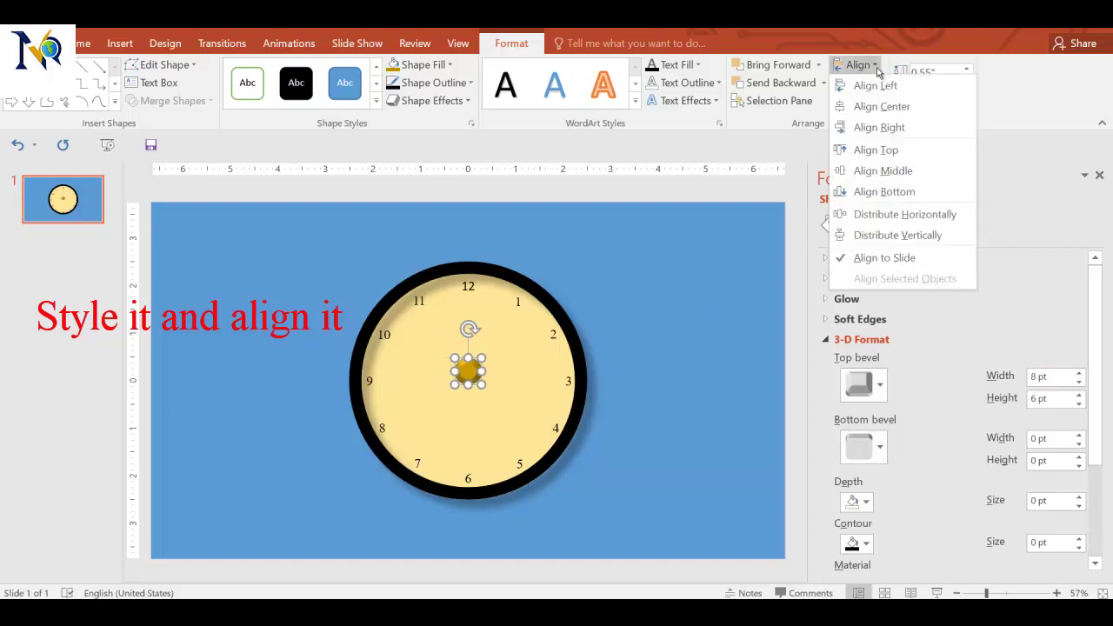
{"action": "left_click", "coordinate": [880, 169]}
{"action": "left_click", "coordinate": [1101, 179]}
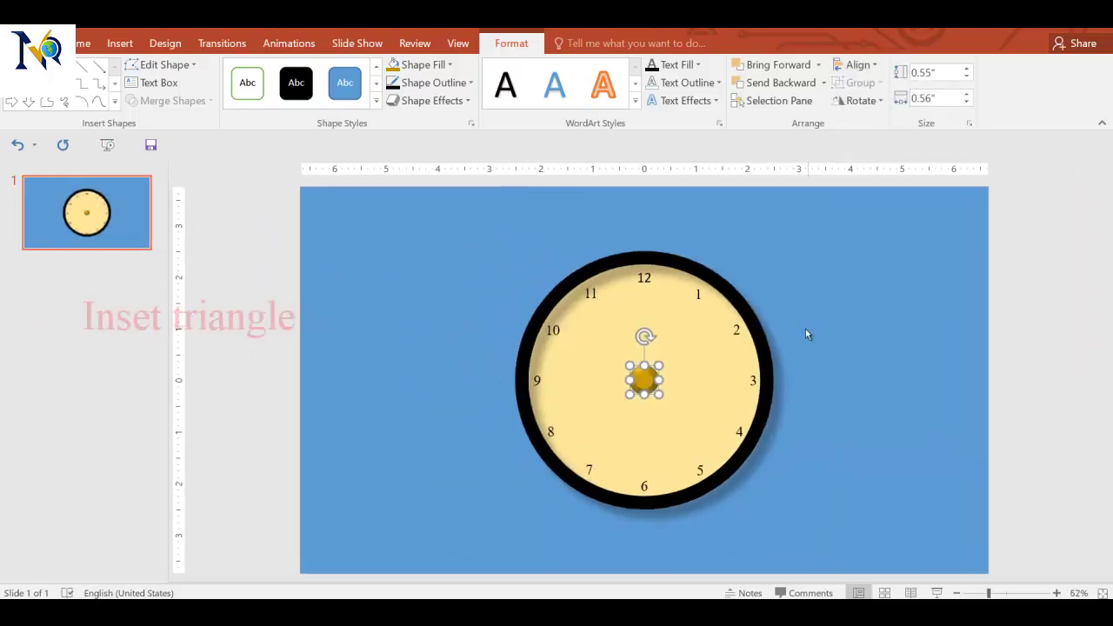
{"action": "left_click", "coordinate": [805, 330]}
Draw a thin triangle hand from the centre to 12, gold with no outline.
{"action": "left_click", "coordinate": [796, 106]}
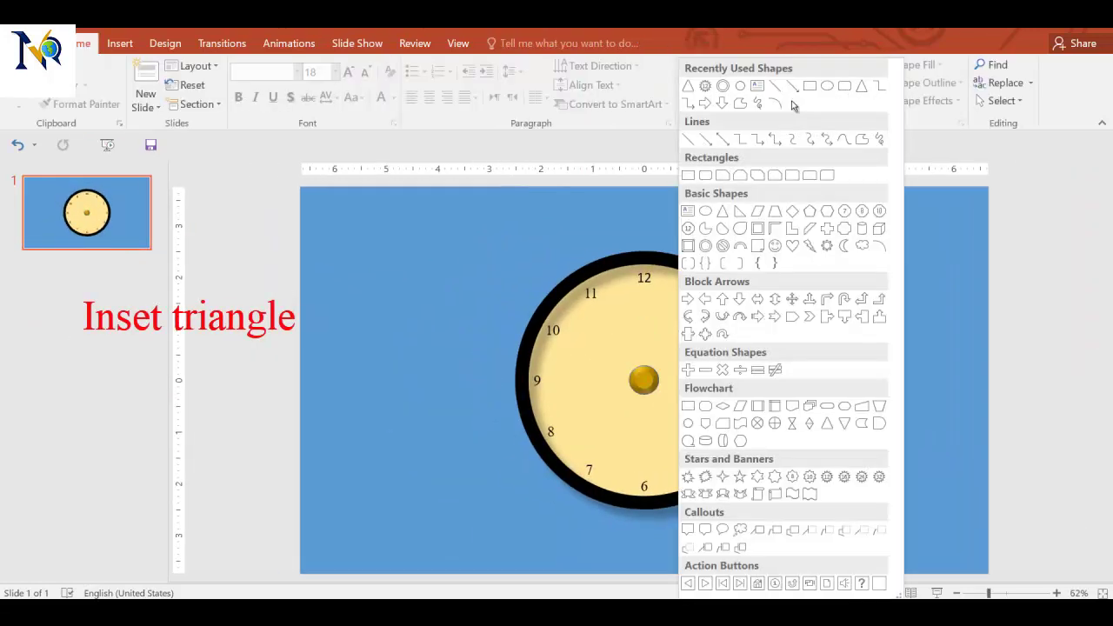
{"action": "left_click", "coordinate": [828, 422]}
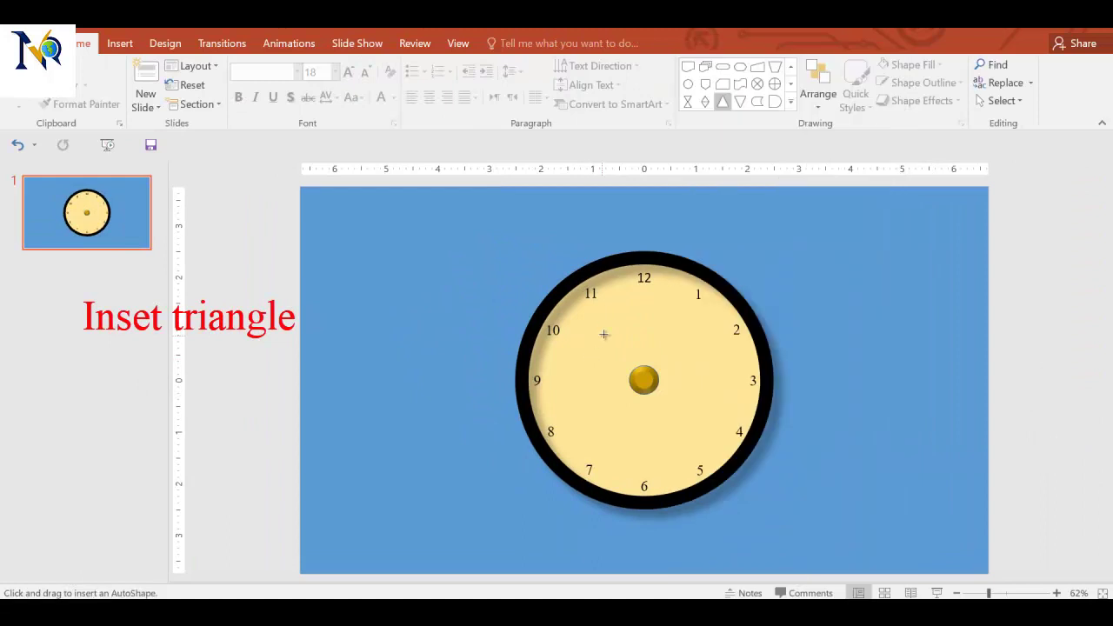
{"action": "left_click_drag", "start_coordinate": [612, 391], "coordinate": [643, 342]}
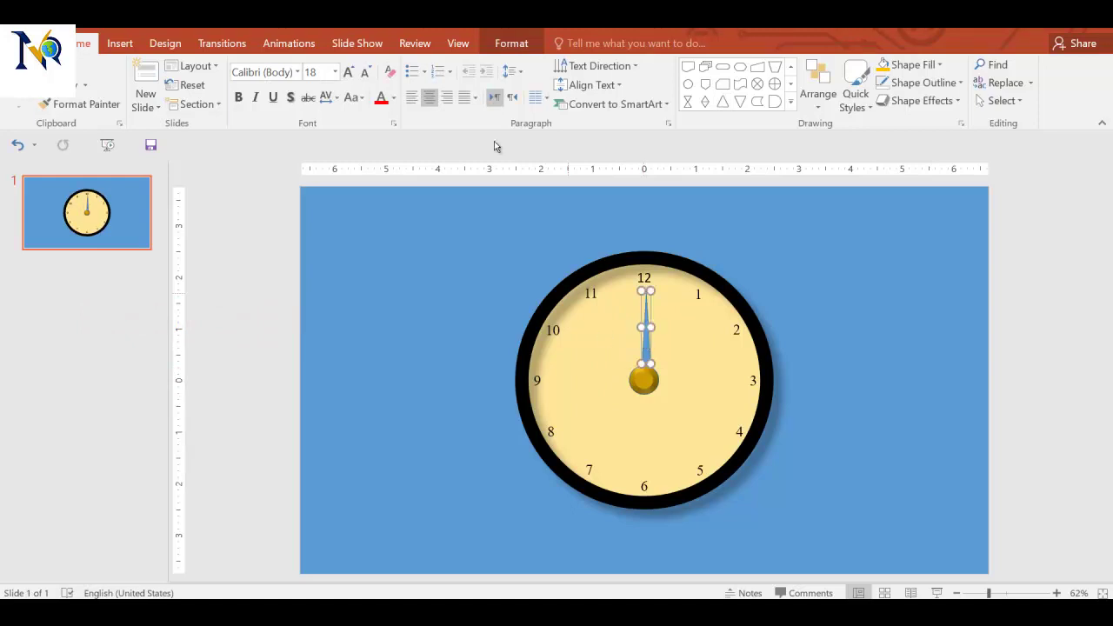
{"action": "left_click", "coordinate": [511, 45]}
{"action": "left_click", "coordinate": [451, 66]}
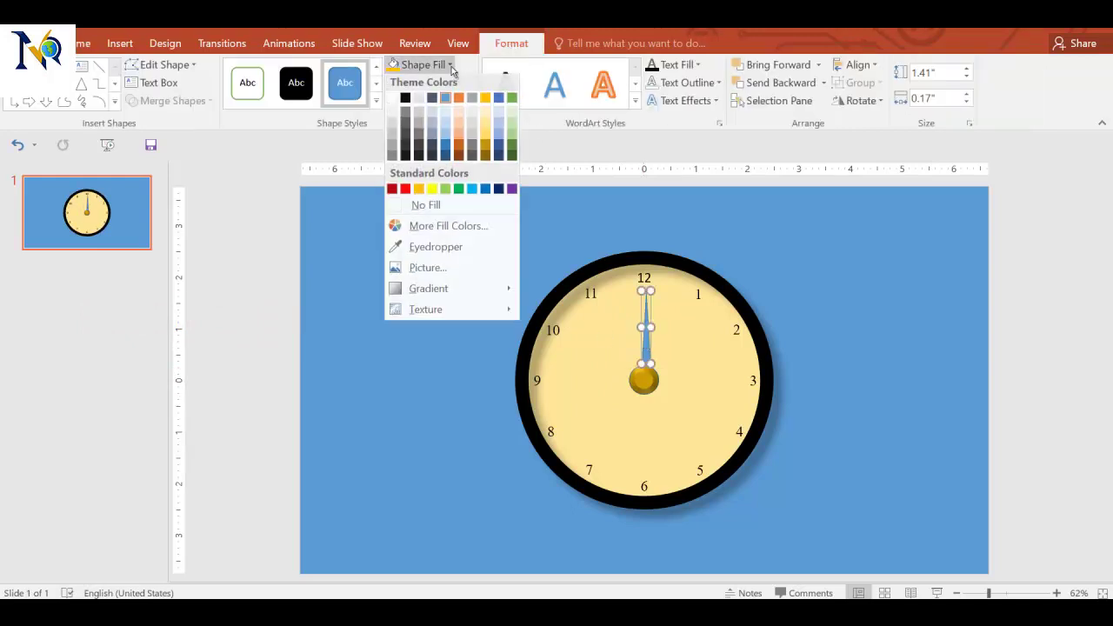
{"action": "left_click", "coordinate": [419, 193]}
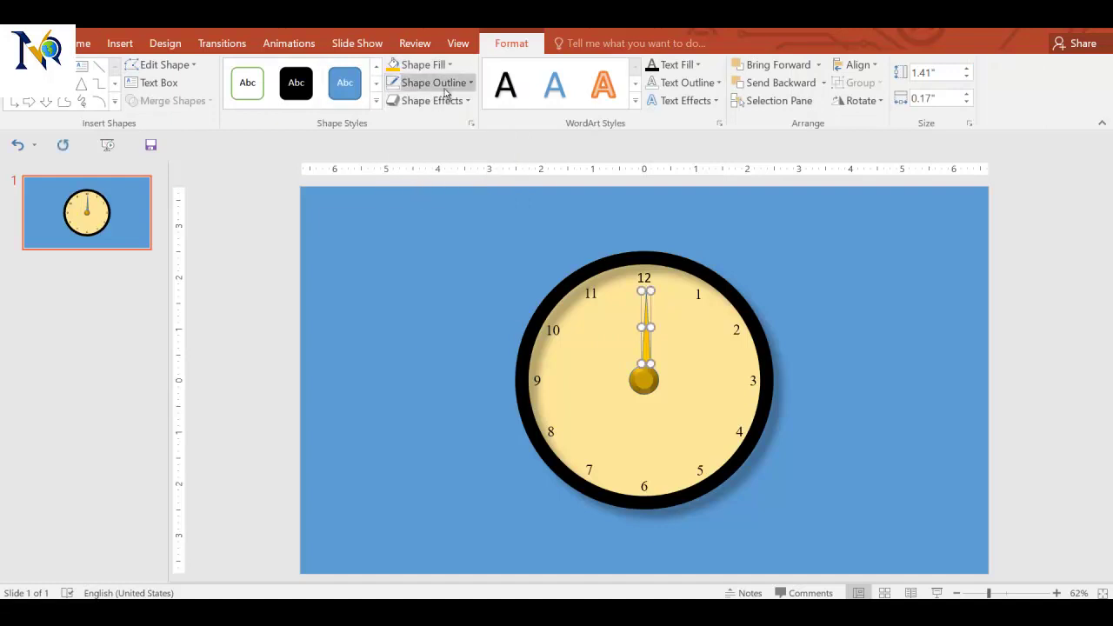
{"action": "left_click", "coordinate": [447, 83]}
{"action": "left_click", "coordinate": [402, 228]}
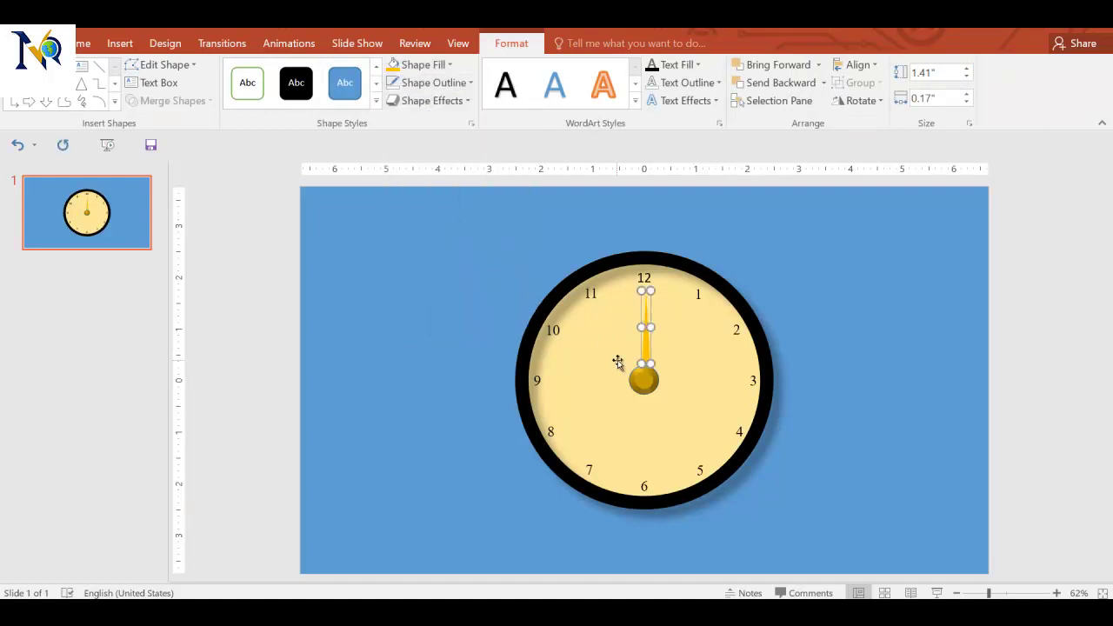
Copy the hand, flip it vertically, and place it directly below the original.
{"action": "key", "text": "Escape"}
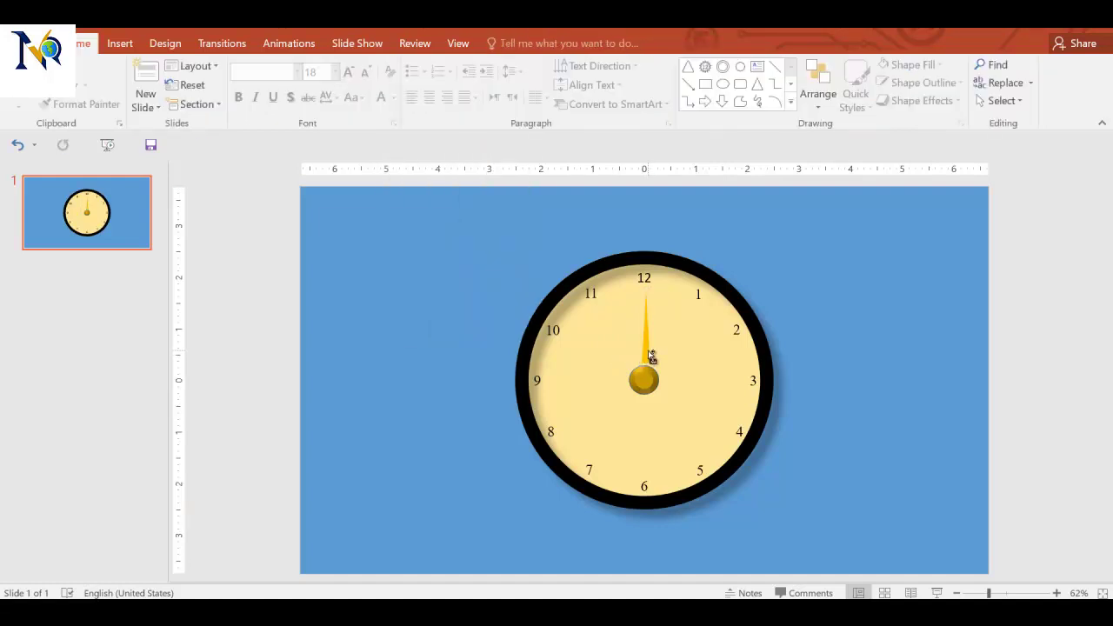
{"action": "left_click_drag", "start_coordinate": [646, 348], "coordinate": [686, 376]}
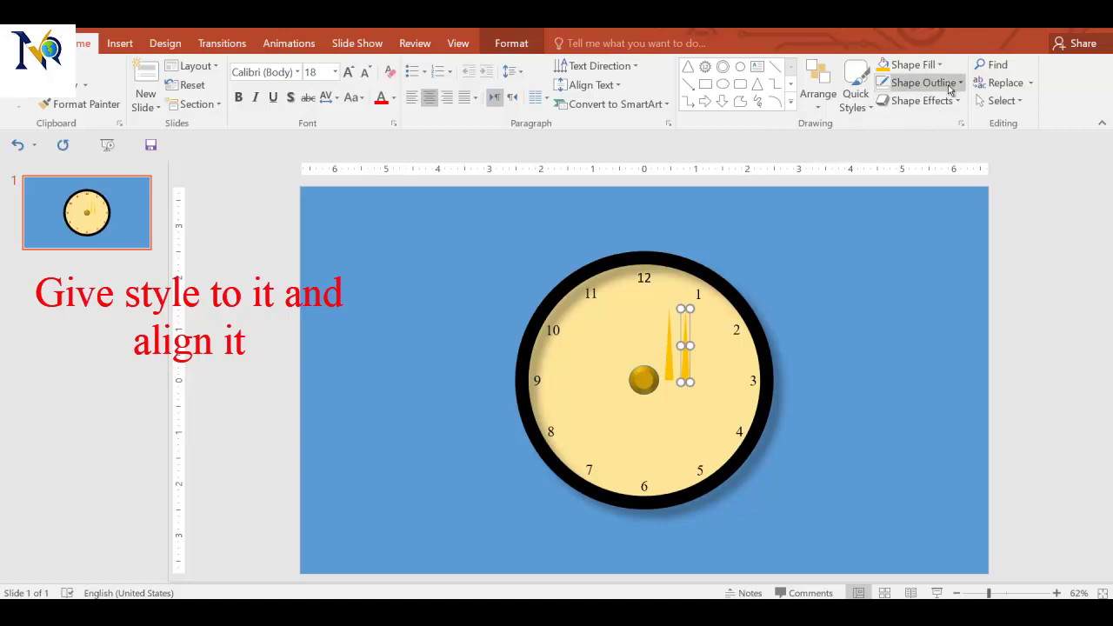
{"action": "left_click", "coordinate": [521, 44]}
{"action": "left_click", "coordinate": [879, 102]}
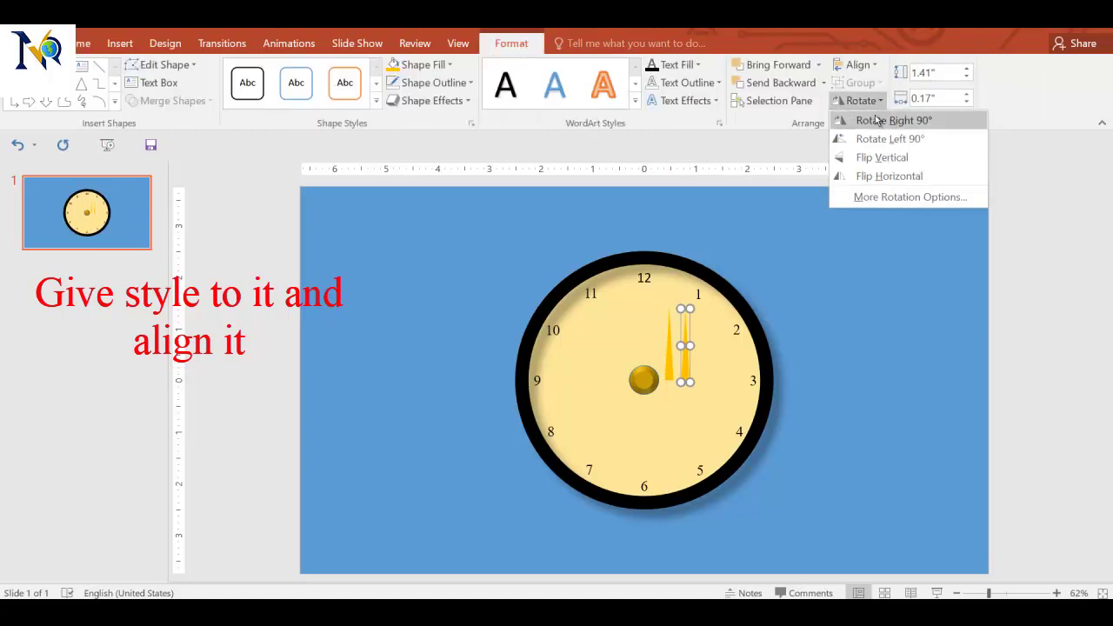
{"action": "left_click", "coordinate": [874, 158]}
{"action": "left_click_drag", "start_coordinate": [687, 330], "coordinate": [672, 402]}
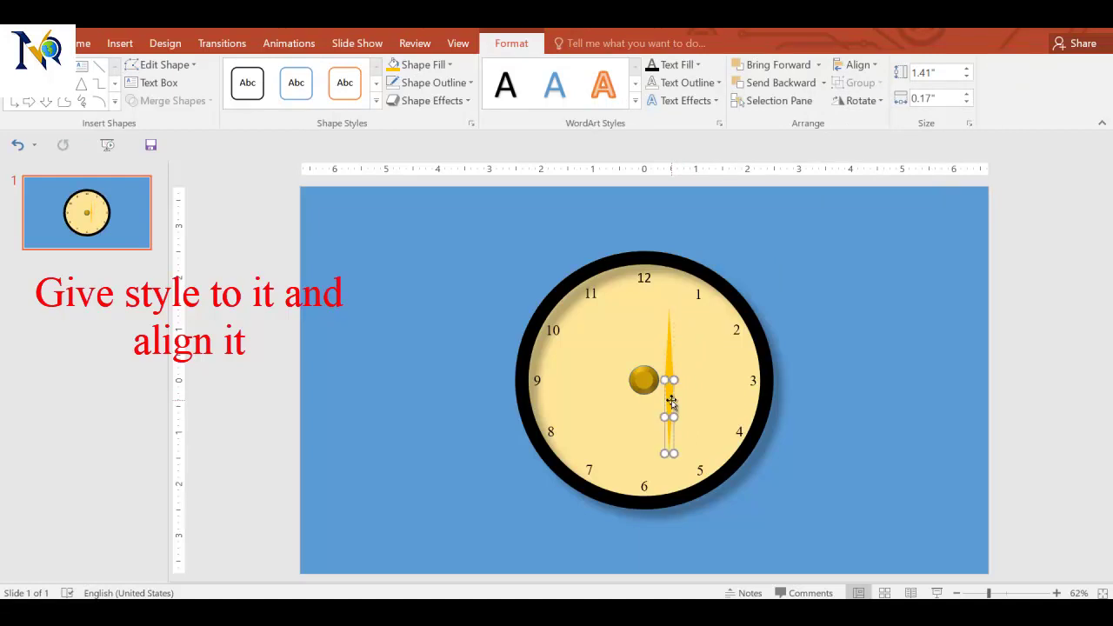
Group both halves, make the lower half no fill, and centre the hand on the hub.
{"action": "left_click", "coordinate": [670, 359], "text": "ctrl"}
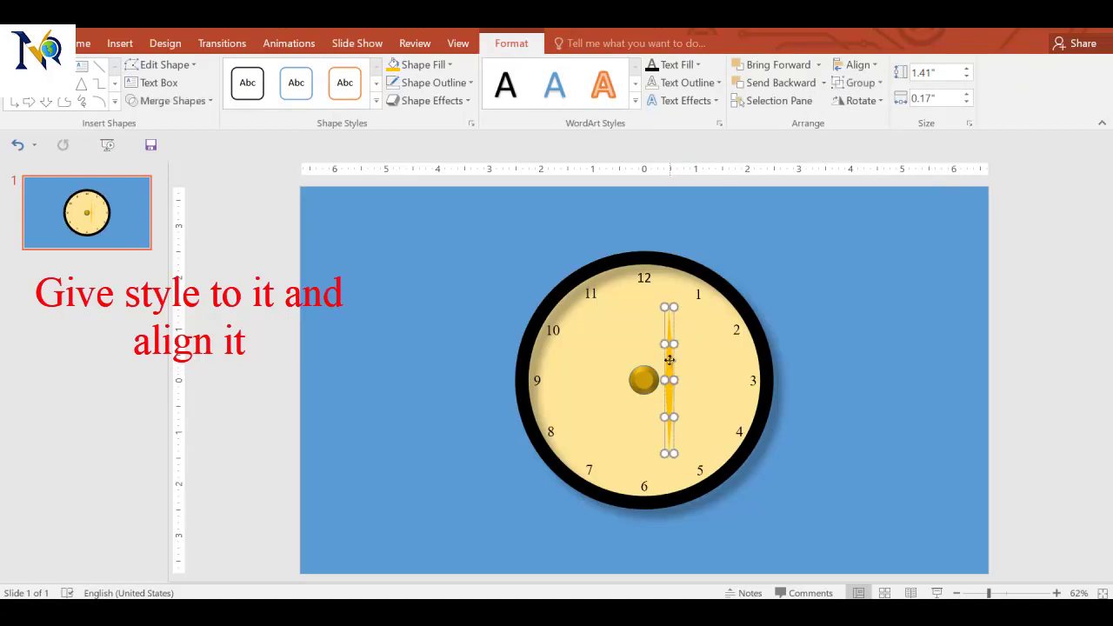
{"action": "left_click", "coordinate": [860, 83]}
{"action": "left_click", "coordinate": [863, 105]}
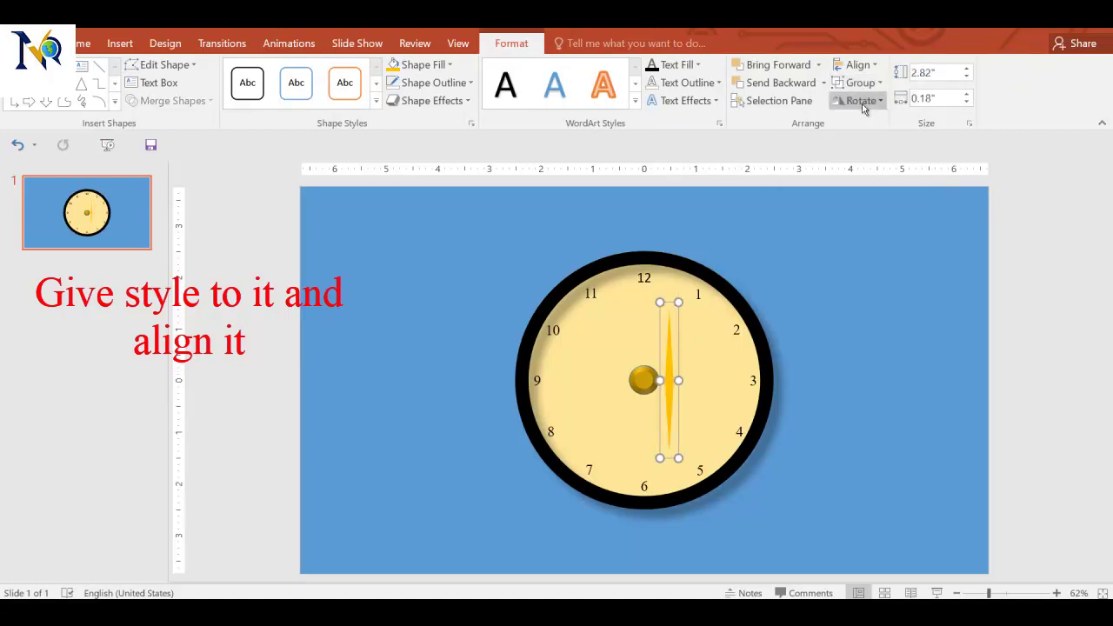
{"action": "left_click", "coordinate": [671, 414]}
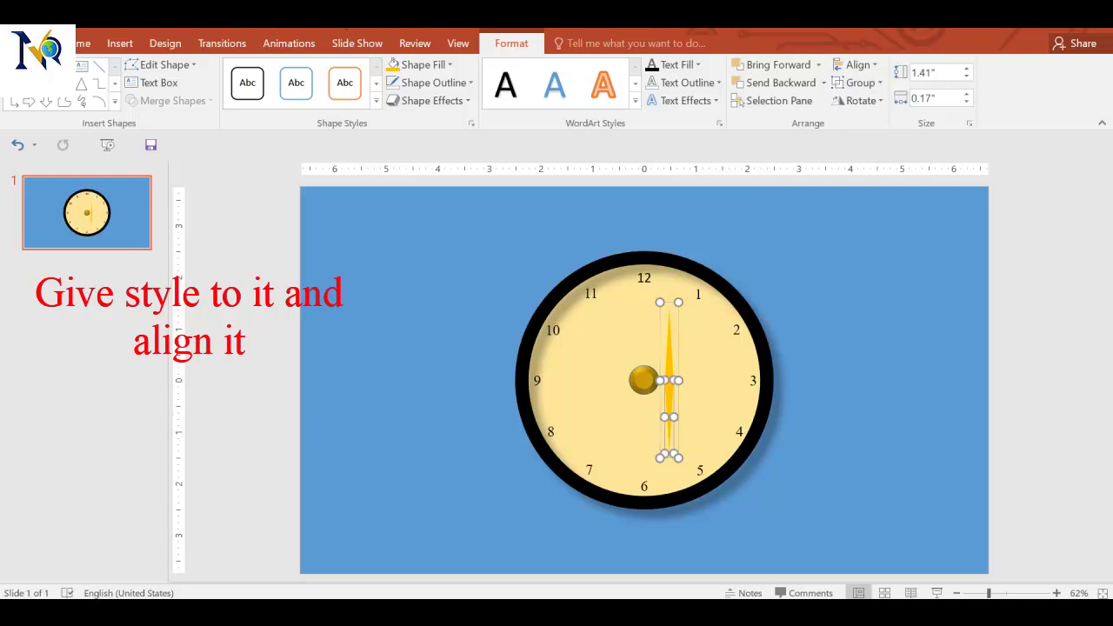
{"action": "left_click", "coordinate": [422, 64]}
{"action": "left_click", "coordinate": [427, 210]}
{"action": "left_click", "coordinate": [668, 364]}
{"action": "left_click", "coordinate": [678, 403]}
{"action": "left_click_drag", "start_coordinate": [679, 360], "coordinate": [654, 348]}
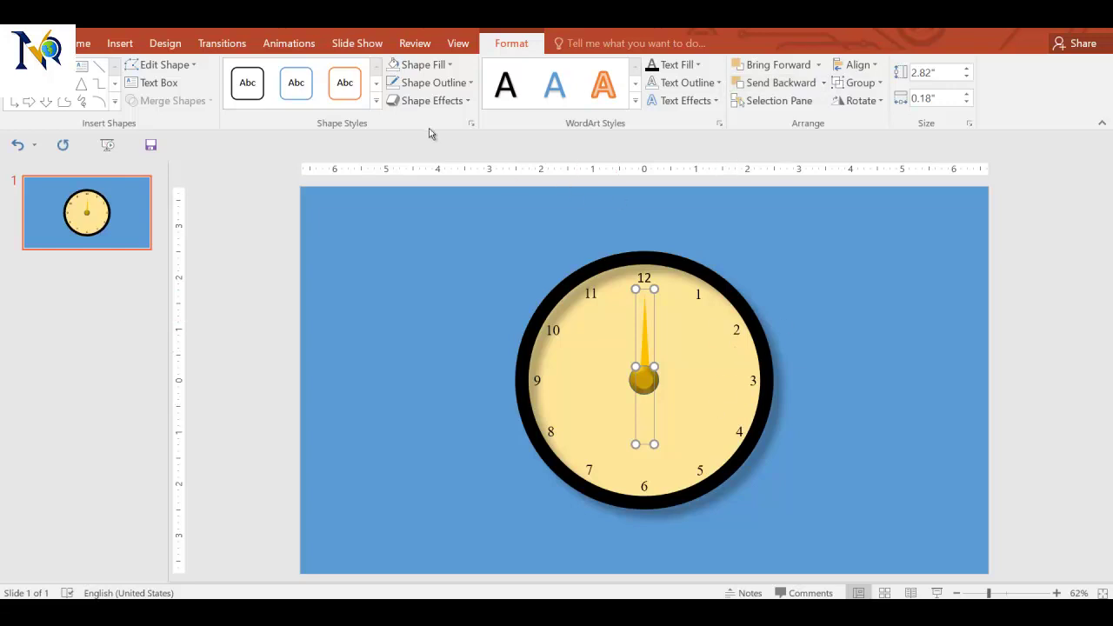
Draw a tall thin triangle near 11, edit its points, and fill it gold.
{"action": "left_click", "coordinate": [84, 42]}
{"action": "left_click", "coordinate": [755, 89]}
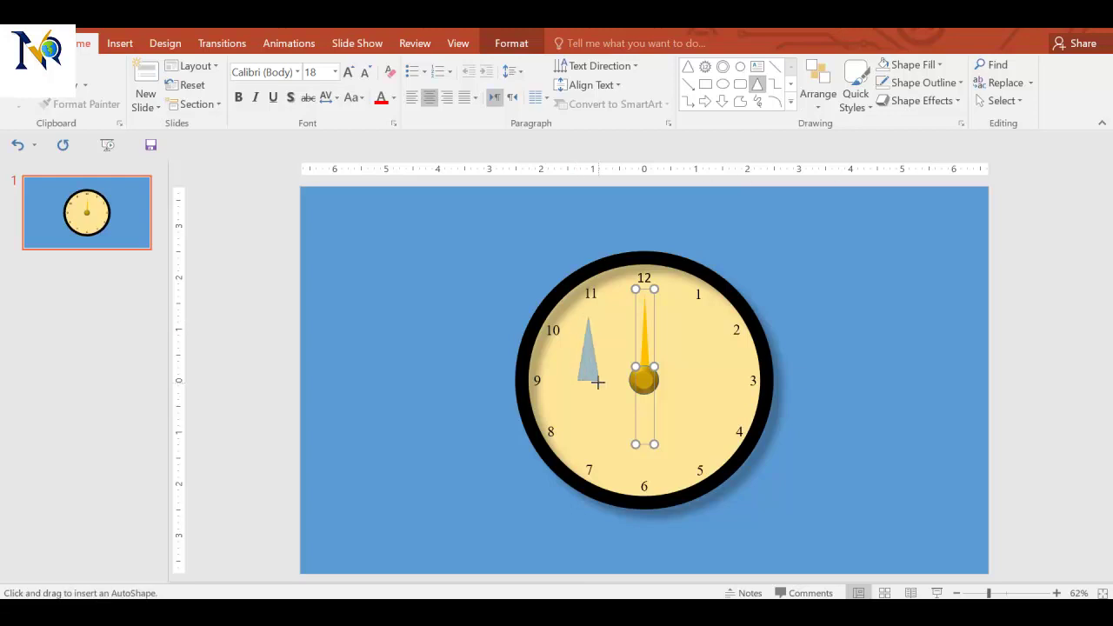
{"action": "left_click_drag", "start_coordinate": [588, 380], "coordinate": [600, 374]}
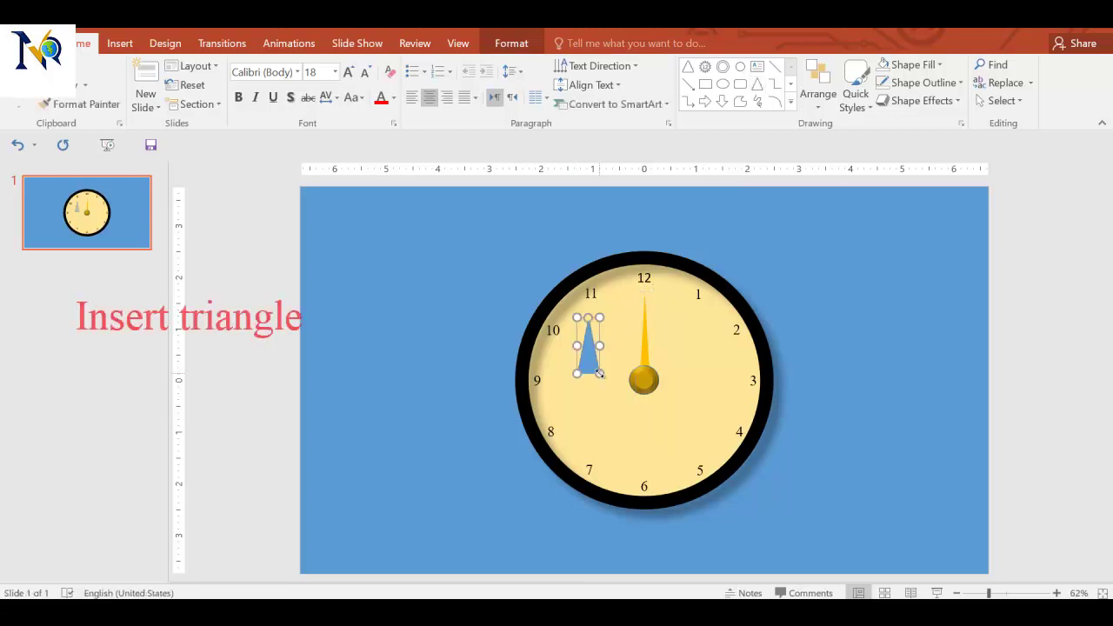
{"action": "left_click", "coordinate": [511, 43]}
{"action": "left_click", "coordinate": [192, 66]}
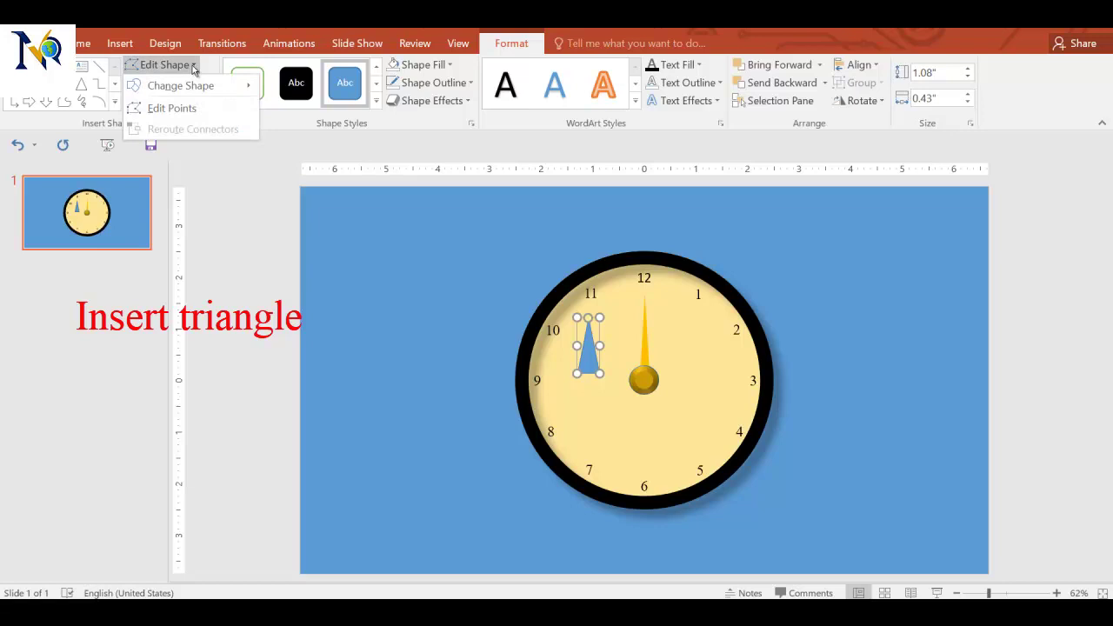
{"action": "left_click", "coordinate": [180, 109]}
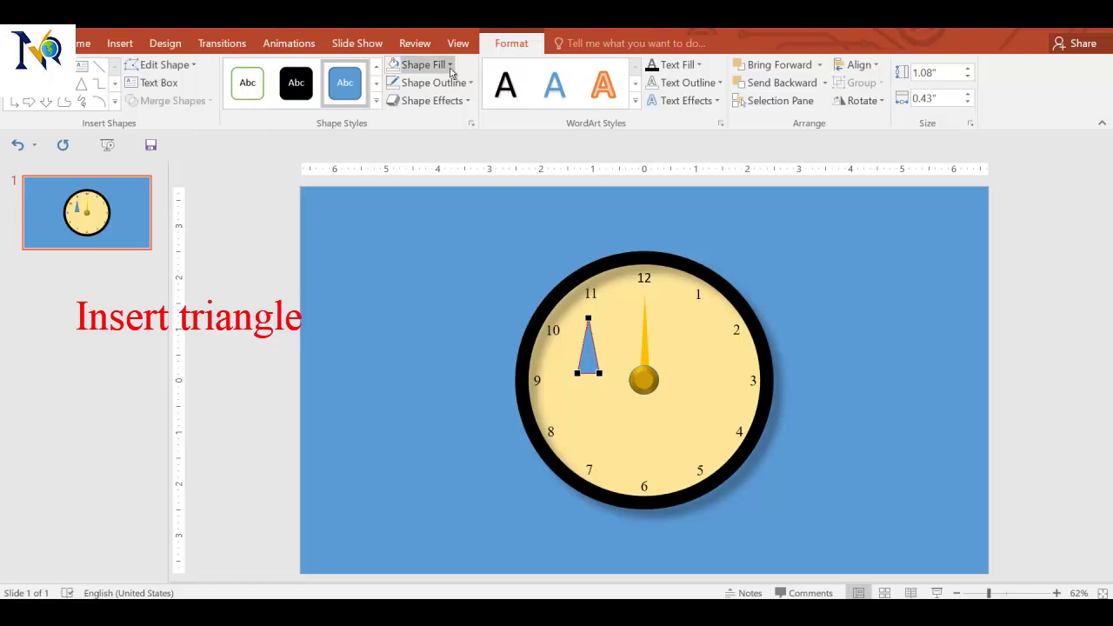
{"action": "left_click", "coordinate": [425, 64]}
{"action": "left_click", "coordinate": [418, 191]}
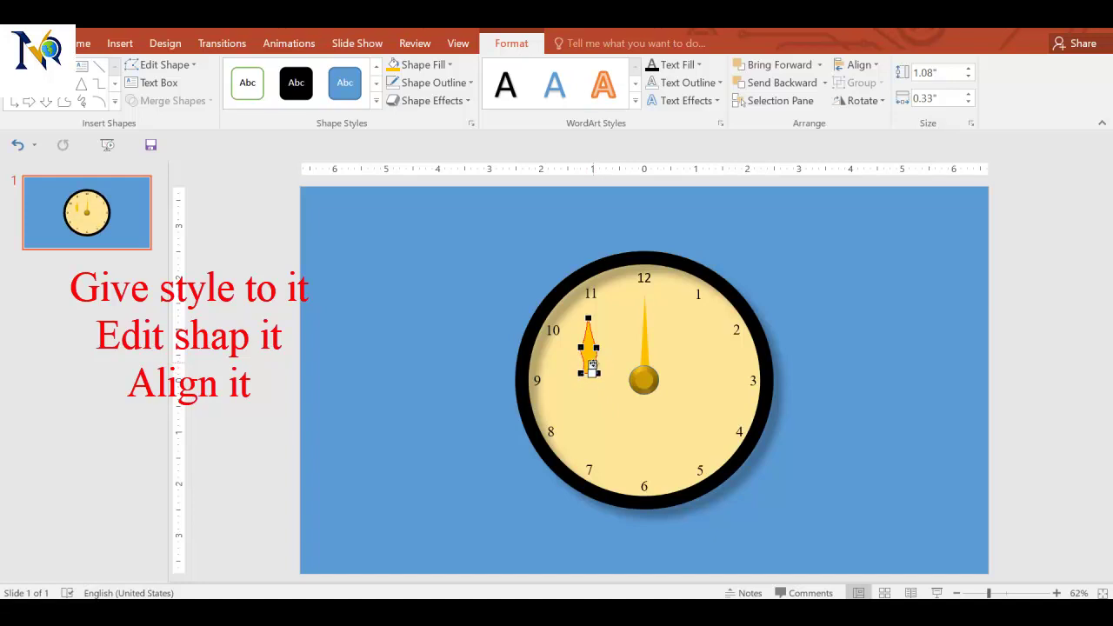
{"action": "left_click", "coordinate": [602, 409]}
Narrow the hour hand, duplicate it, and flip the copy below the original.
{"action": "left_click", "coordinate": [590, 359]}
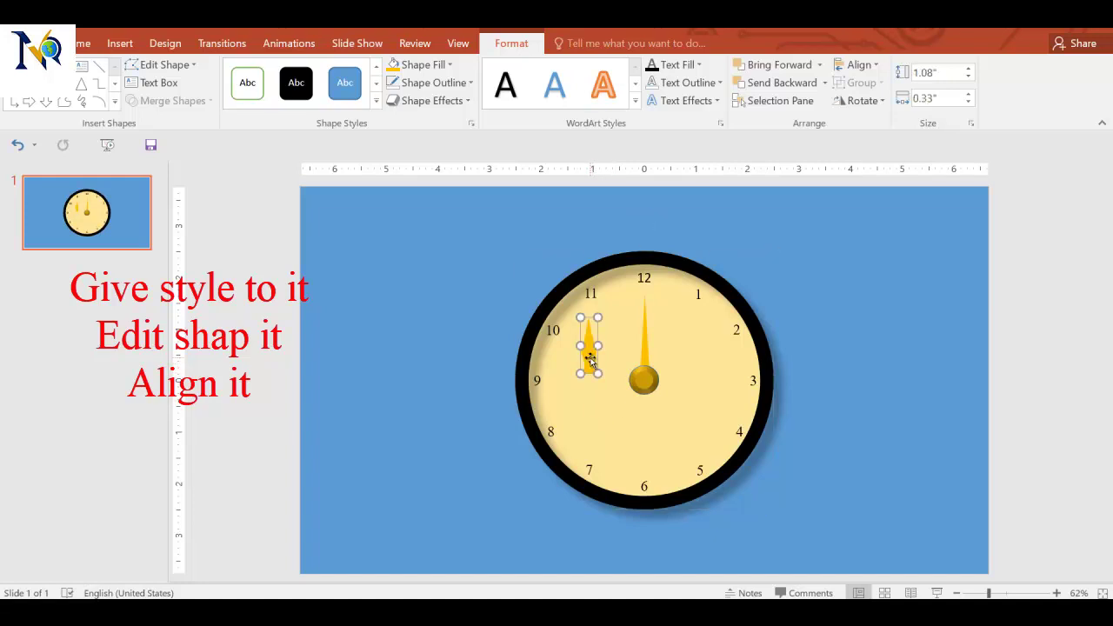
{"action": "left_click_drag", "start_coordinate": [597, 345], "coordinate": [665, 359]}
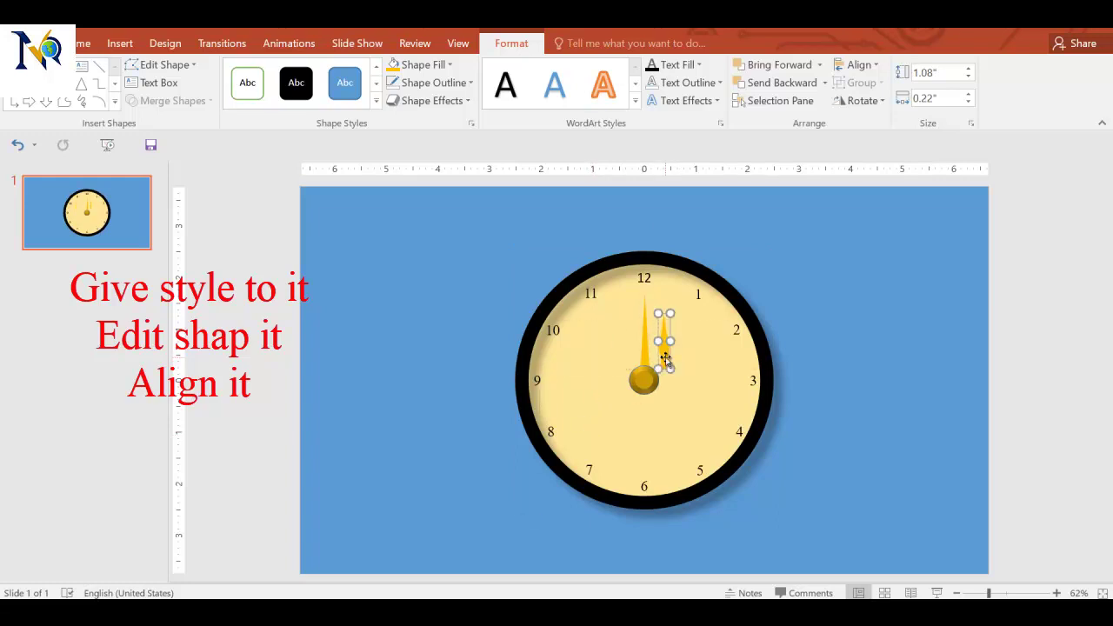
{"action": "key", "text": "ctrl+d"}
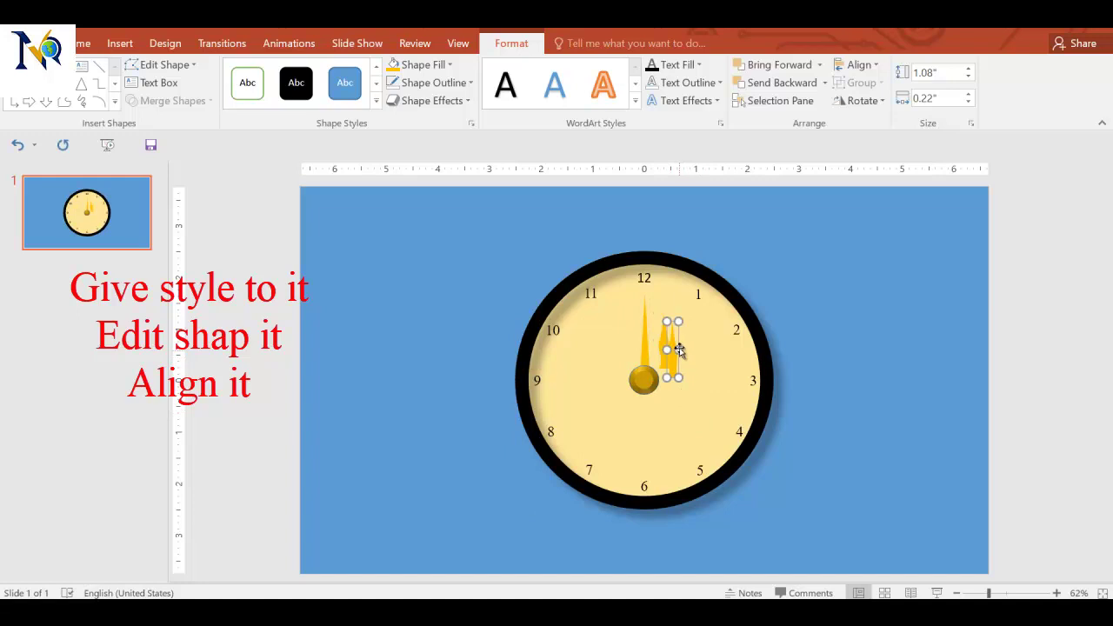
{"action": "left_click", "coordinate": [861, 100]}
{"action": "left_click", "coordinate": [880, 154]}
{"action": "mouse_move", "coordinate": [673, 339]}
{"action": "left_mouse_down"}
{"action": "mouse_move", "coordinate": [665, 388]}
{"action": "mouse_move", "coordinate": [672, 378]}
{"action": "left_mouse_up"}
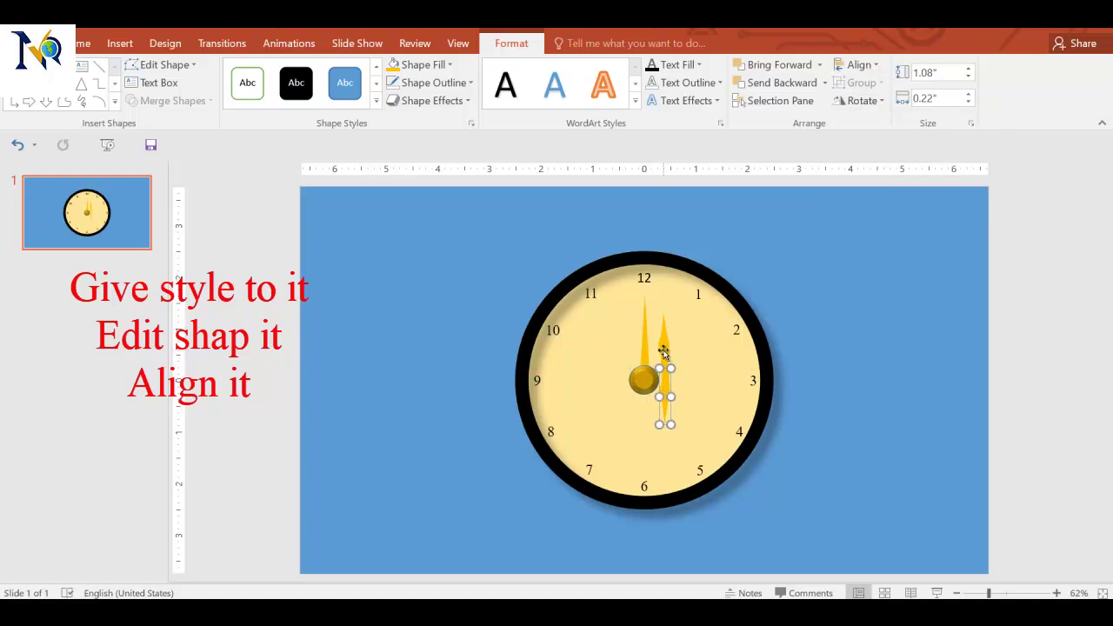
Group the halves, make the lower no fill, centre it, and rotate left 90° to 9.
{"action": "left_click", "coordinate": [664, 345], "text": "shift"}
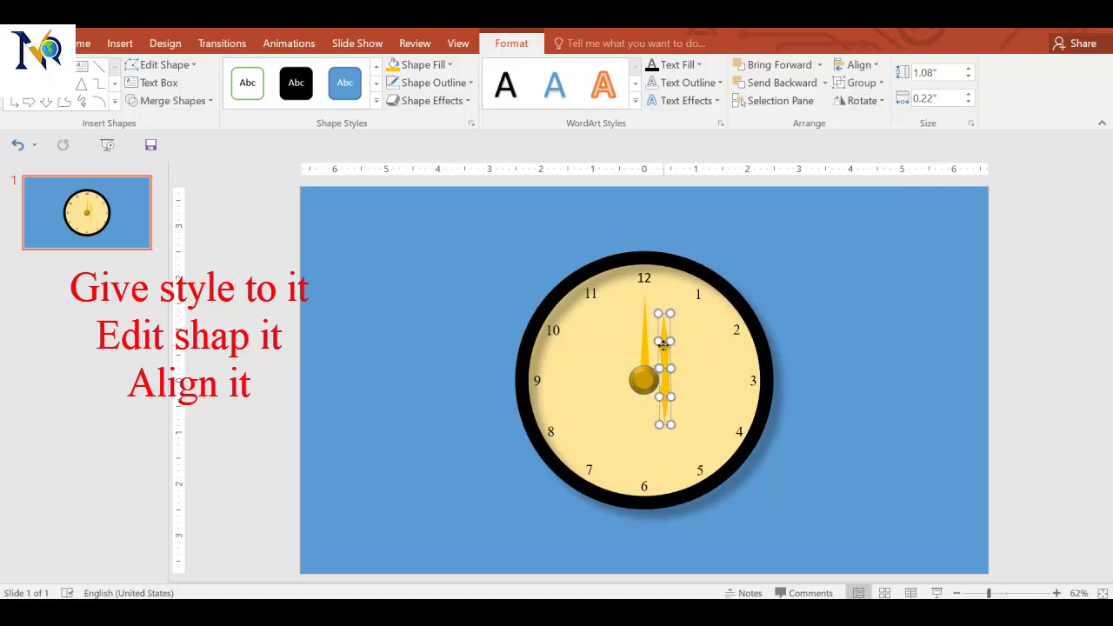
{"action": "left_click", "coordinate": [858, 83]}
{"action": "left_click", "coordinate": [866, 102]}
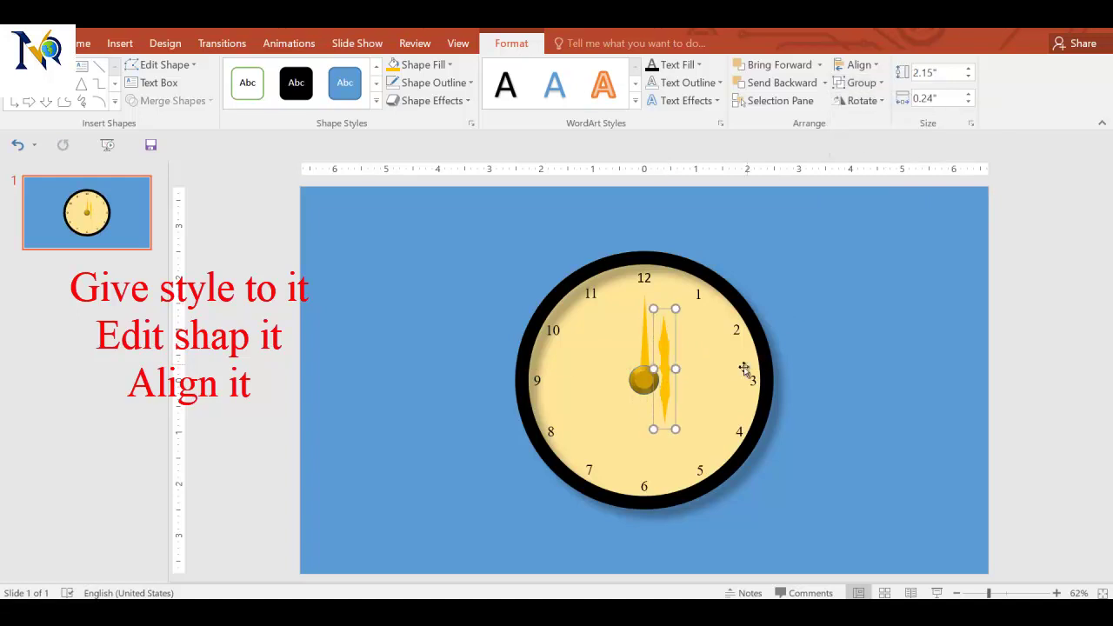
{"action": "left_click", "coordinate": [667, 399]}
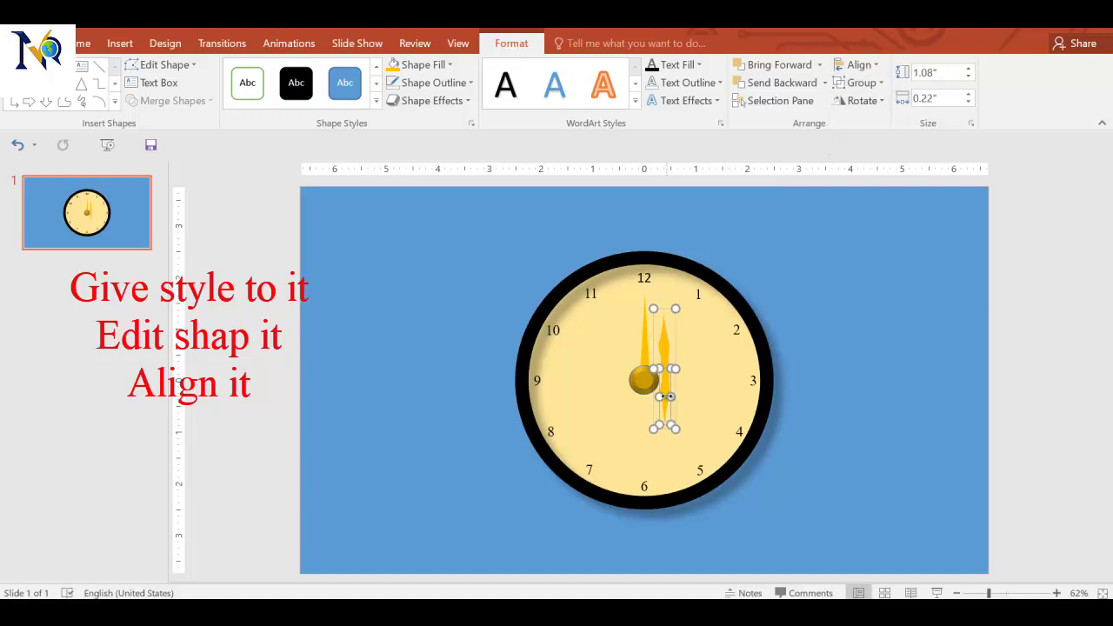
{"action": "left_click", "coordinate": [437, 67]}
{"action": "left_click", "coordinate": [417, 207]}
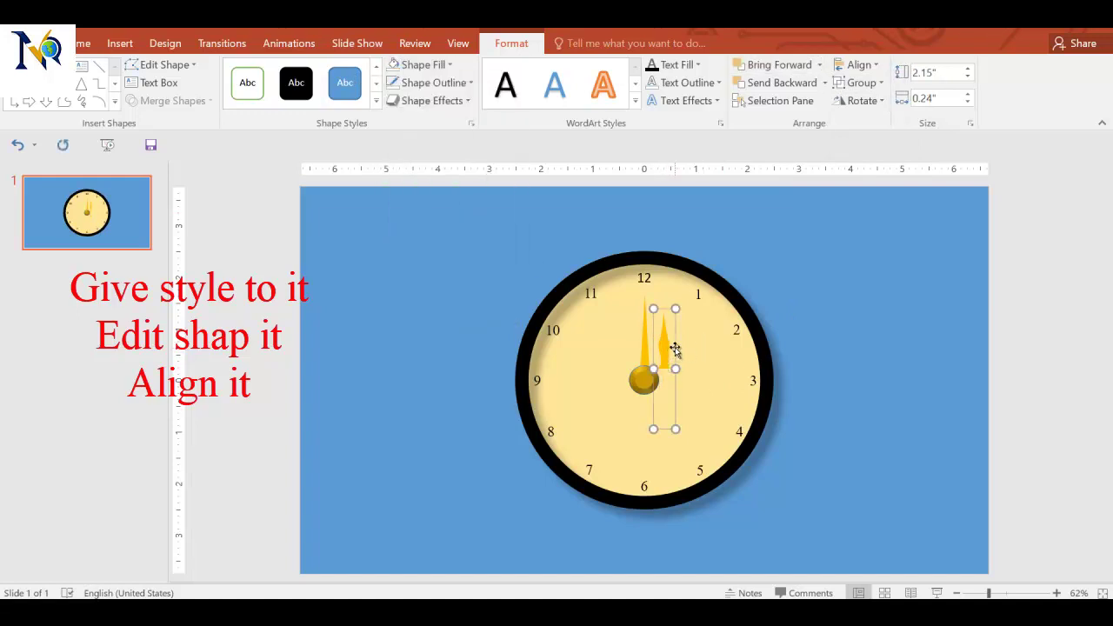
{"action": "left_click_drag", "start_coordinate": [687, 349], "coordinate": [646, 359]}
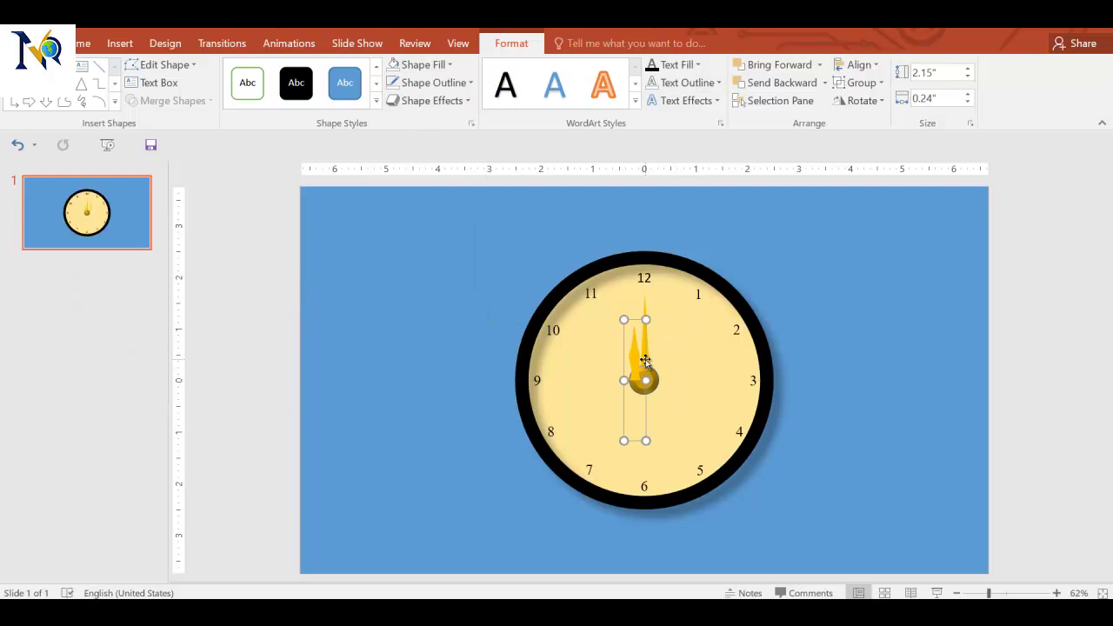
{"action": "left_click", "coordinate": [865, 100]}
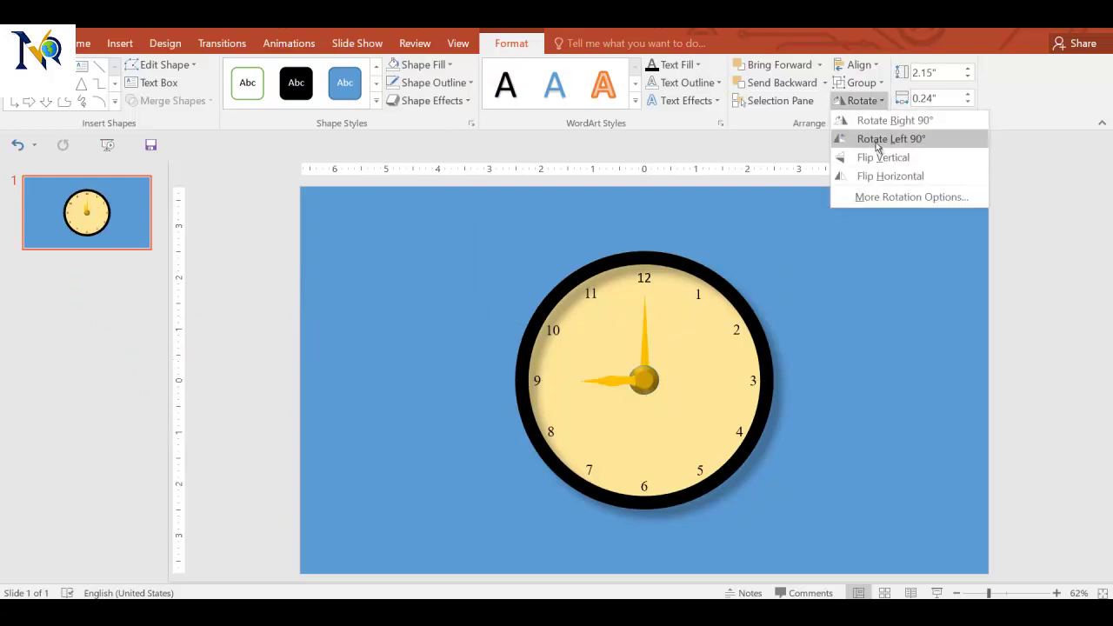
{"action": "left_click", "coordinate": [877, 139]}
Draw a thin triangle between 11 and 12, fill it gold, and edit its points.
{"action": "left_click", "coordinate": [776, 82]}
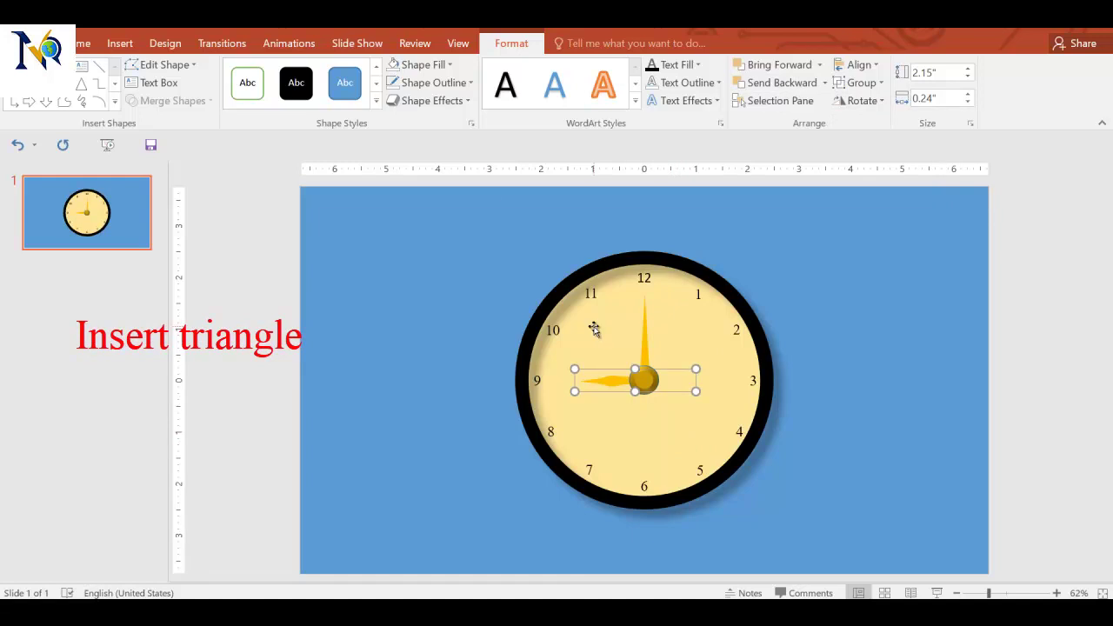
{"action": "left_click", "coordinate": [81, 84]}
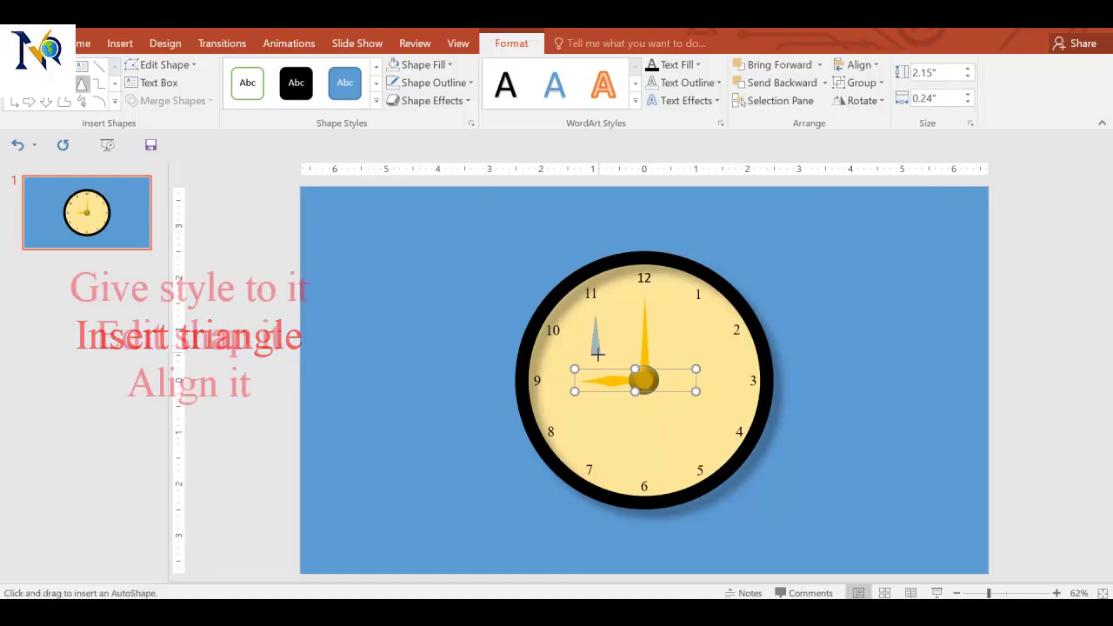
{"action": "mouse_move", "coordinate": [596, 333]}
{"action": "left_mouse_down"}
{"action": "mouse_move", "coordinate": [603, 376]}
{"action": "mouse_move", "coordinate": [630, 340]}
{"action": "left_mouse_up"}
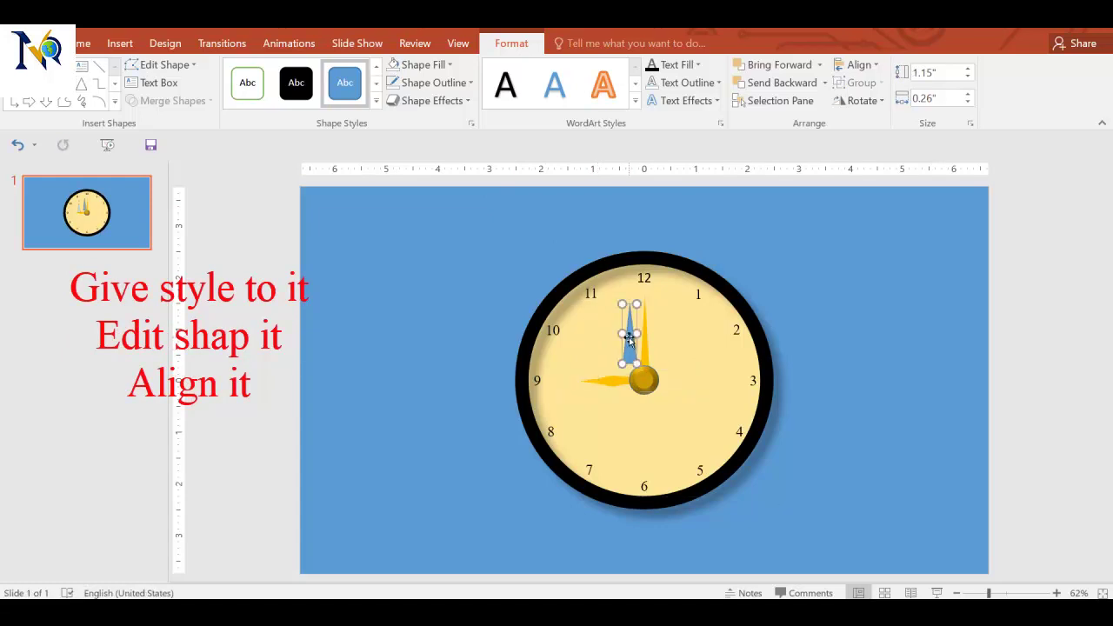
{"action": "left_click", "coordinate": [449, 65]}
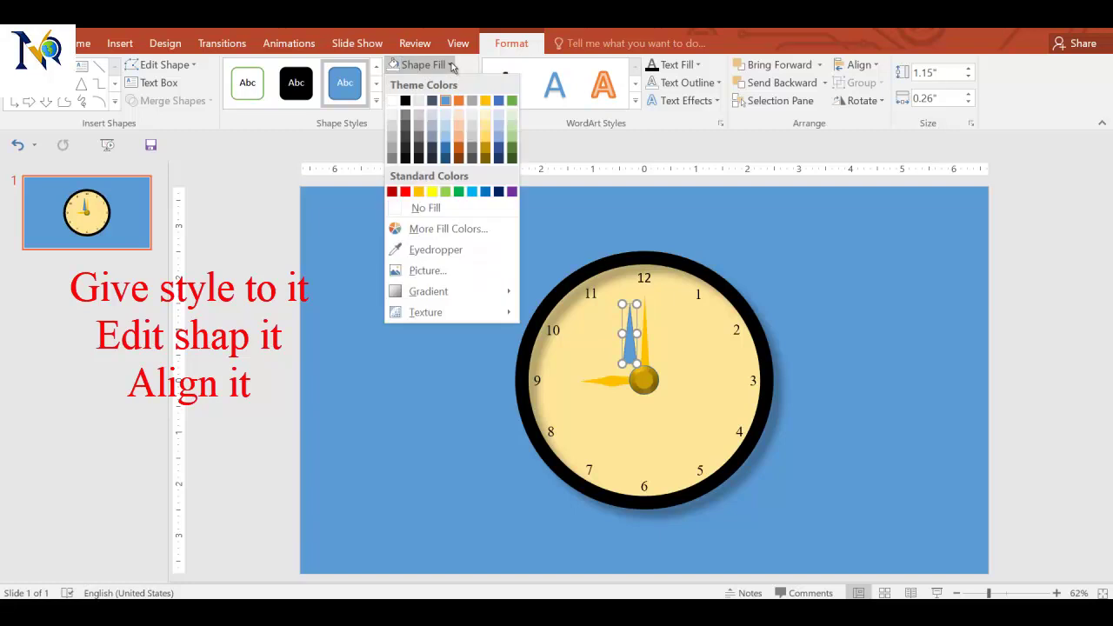
{"action": "left_click", "coordinate": [419, 191]}
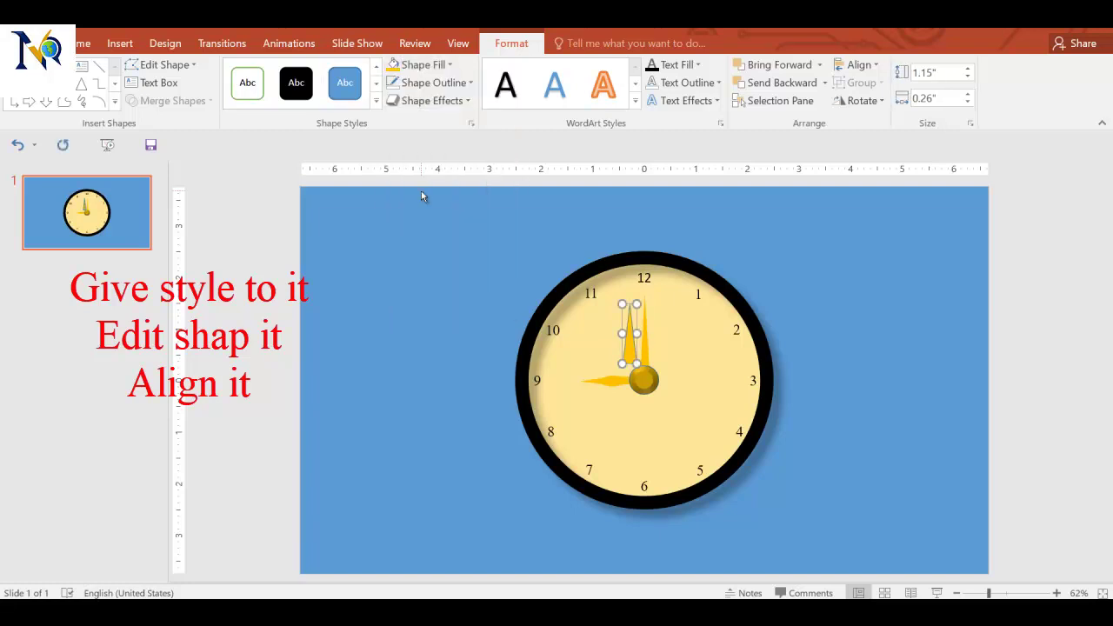
{"action": "left_click", "coordinate": [195, 66]}
{"action": "left_click", "coordinate": [188, 108]}
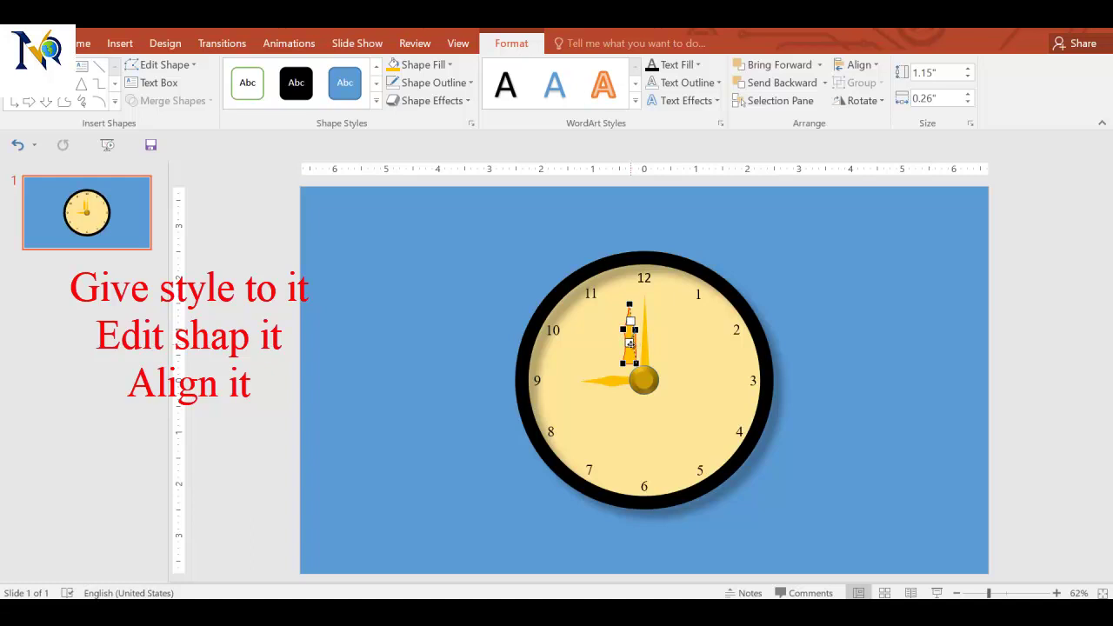
Narrow the hour hand, flip it vertically and move it down to the clock's centre.
{"action": "left_click", "coordinate": [636, 345]}
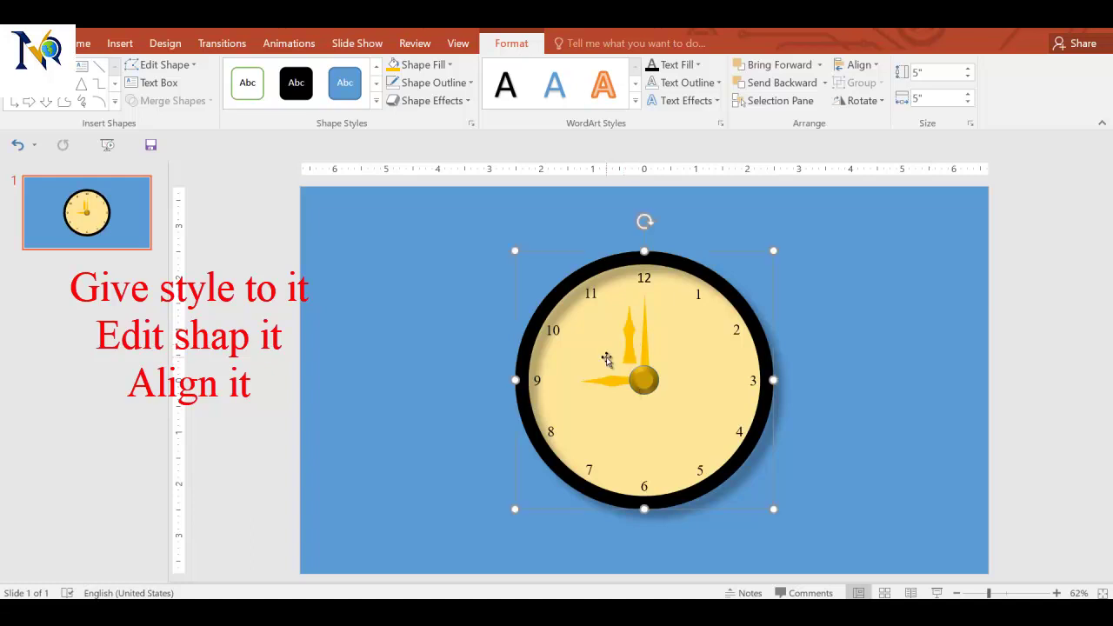
{"action": "left_click", "coordinate": [630, 338]}
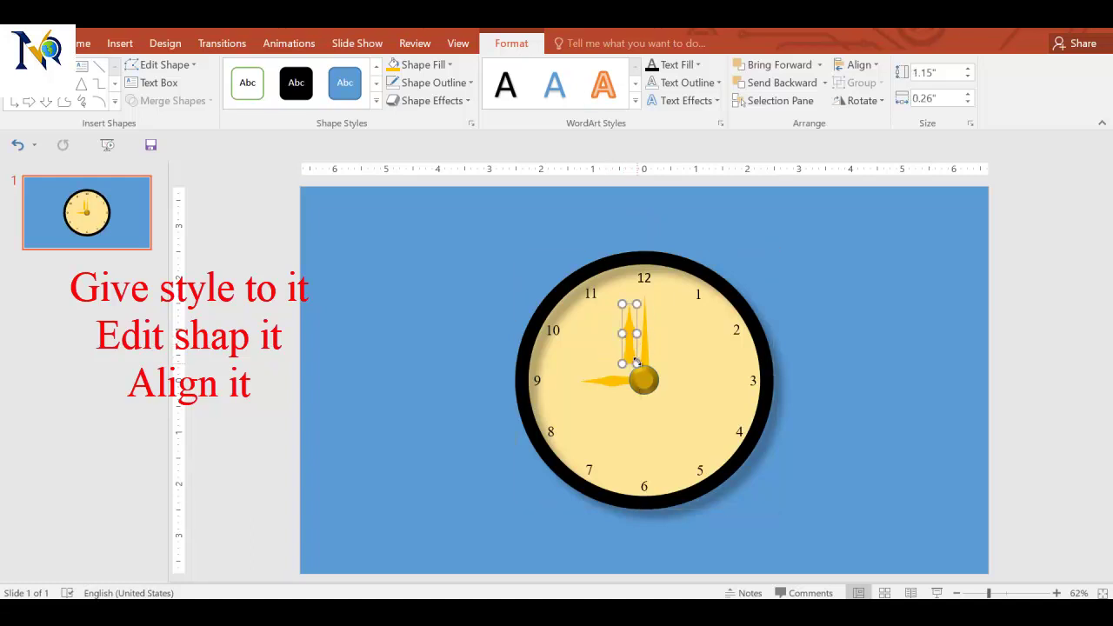
{"action": "left_click_drag", "start_coordinate": [630, 335], "coordinate": [630, 336]}
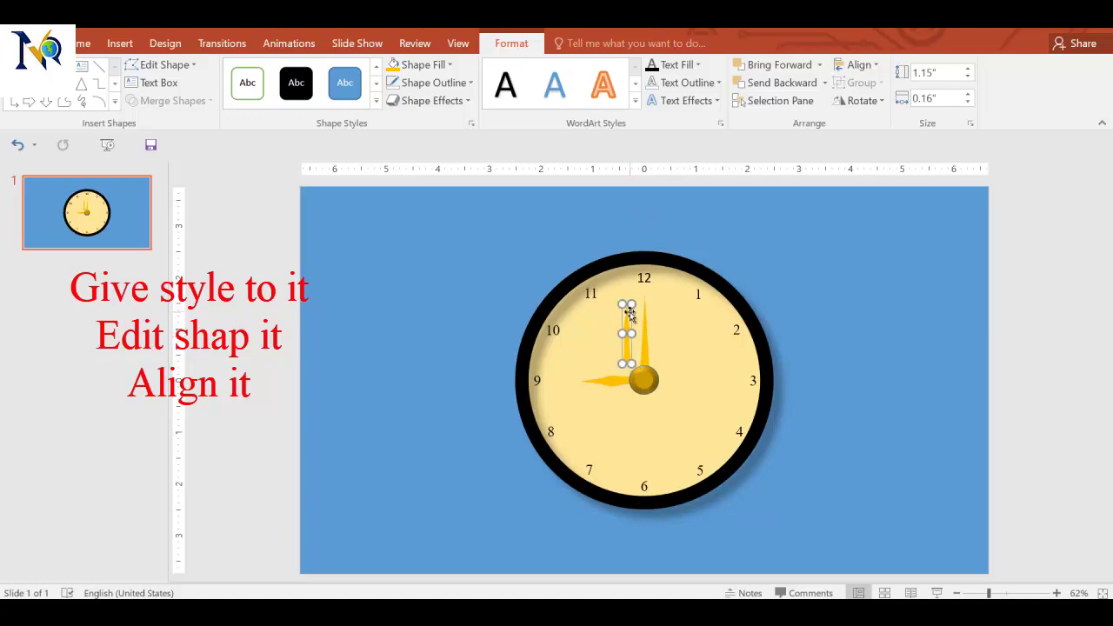
{"action": "left_click_drag", "start_coordinate": [625, 329], "coordinate": [635, 338]}
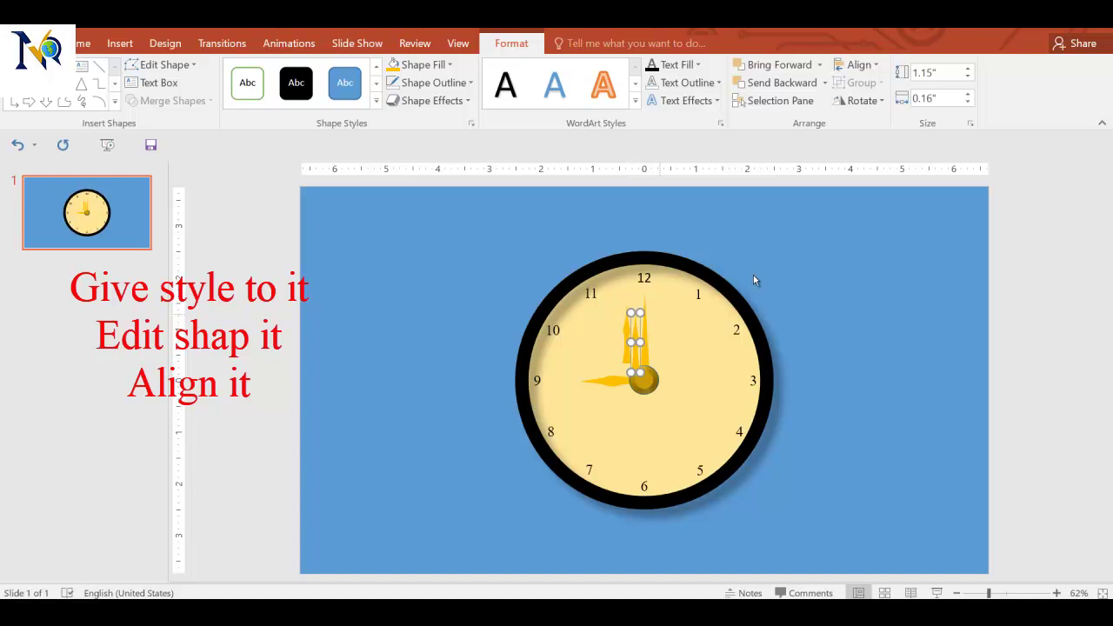
{"action": "left_click", "coordinate": [865, 101]}
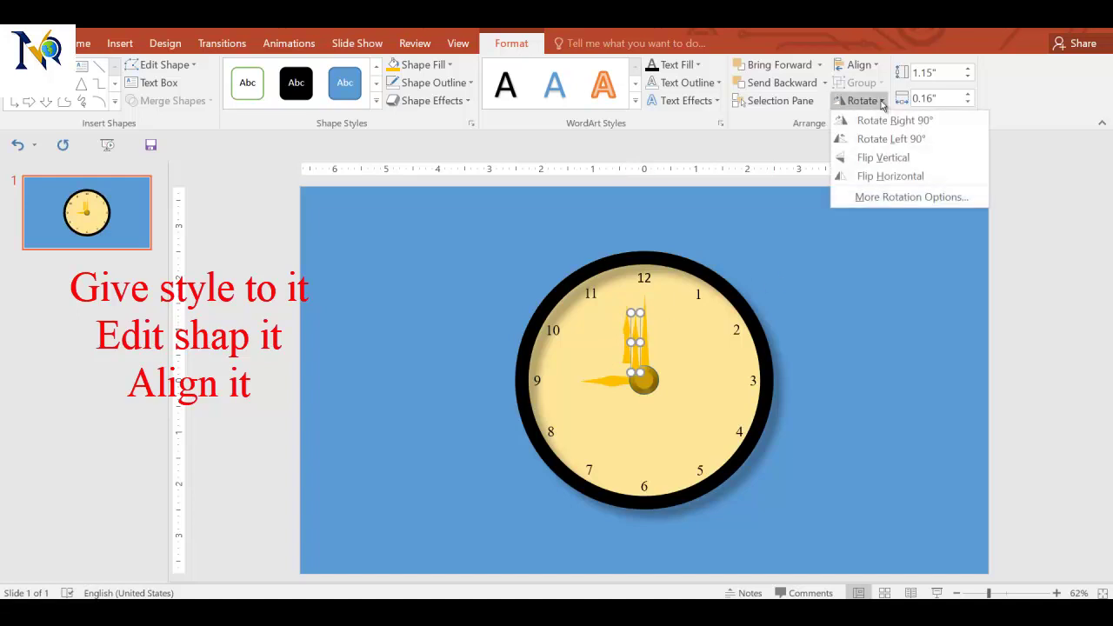
{"action": "left_click", "coordinate": [887, 155]}
{"action": "left_click_drag", "start_coordinate": [634, 329], "coordinate": [627, 382]}
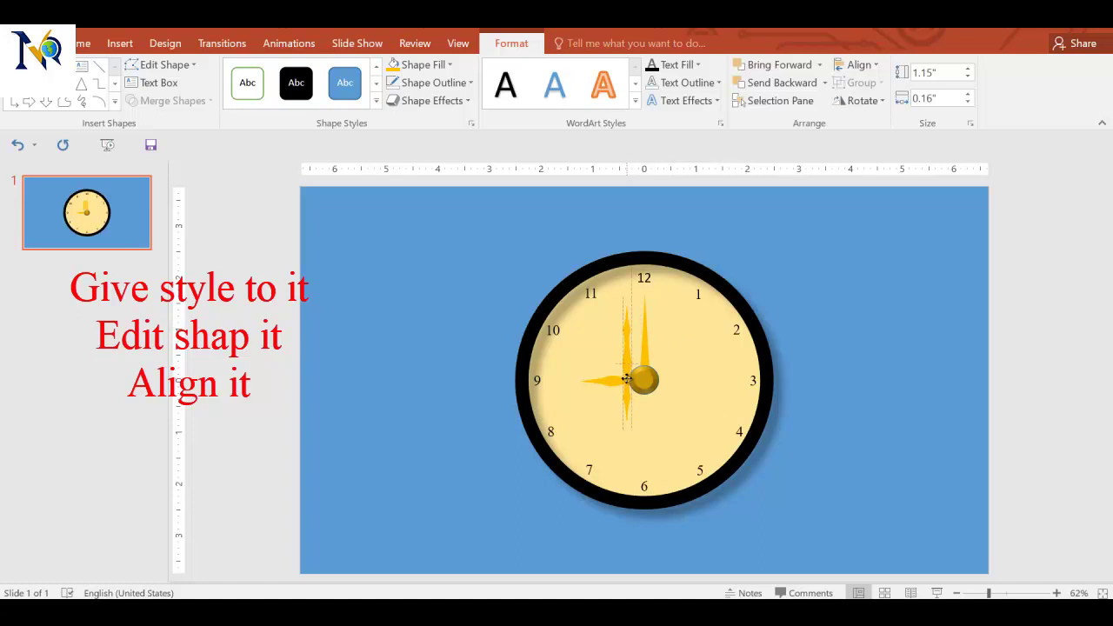
Group the hand with its copy and set the lower copy to No Fill to hide it.
{"action": "left_click", "coordinate": [628, 333], "text": "shift"}
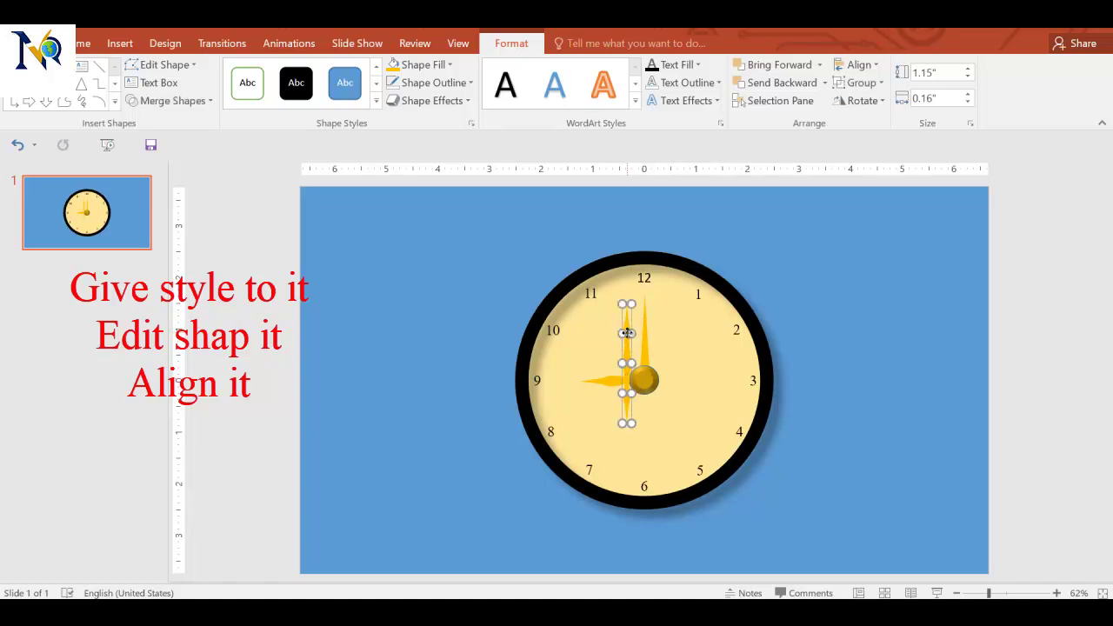
{"action": "left_click", "coordinate": [861, 83]}
{"action": "left_click", "coordinate": [869, 105]}
{"action": "left_click", "coordinate": [627, 401]}
{"action": "left_click", "coordinate": [422, 64]}
{"action": "left_click", "coordinate": [415, 209]}
Centre the hands group on the clock's middle and flip it vertically.
{"action": "left_click", "coordinate": [627, 338]}
{"action": "left_click", "coordinate": [627, 339]}
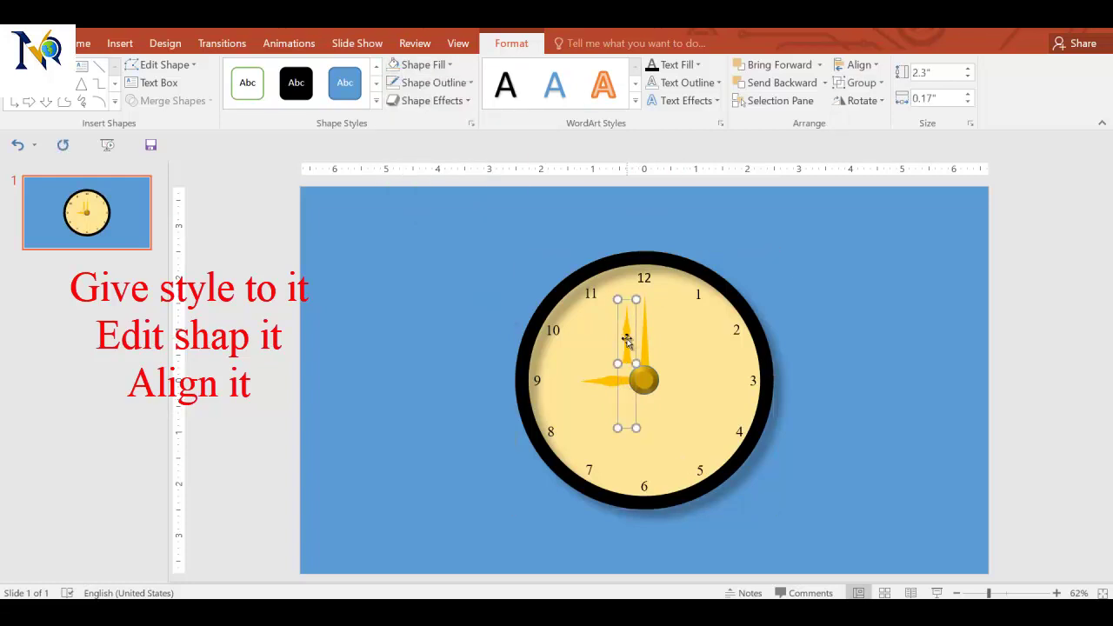
{"action": "left_click_drag", "start_coordinate": [635, 337], "coordinate": [655, 356]}
{"action": "left_click", "coordinate": [882, 83]}
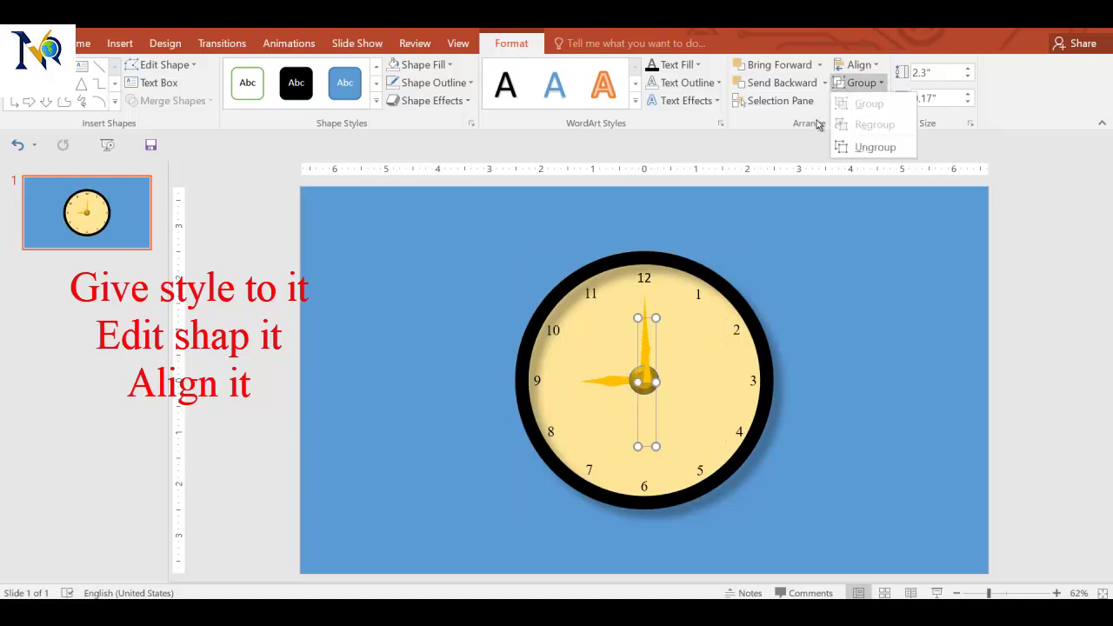
{"action": "left_click", "coordinate": [860, 101]}
{"action": "left_click", "coordinate": [875, 166]}
{"action": "key", "text": "Escape"}
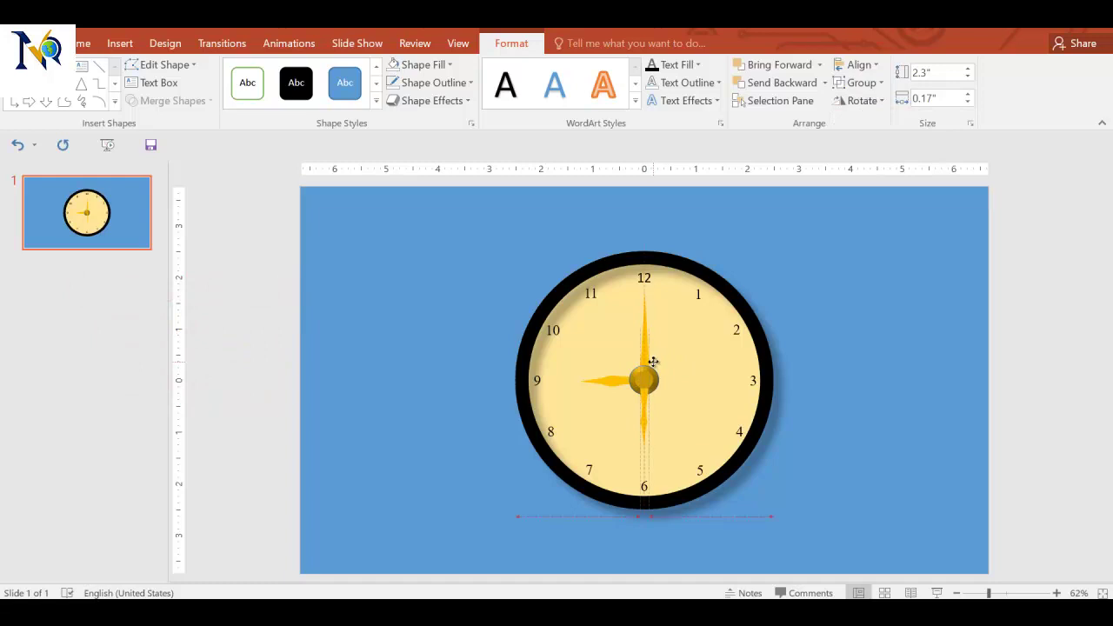
{"action": "left_click", "coordinate": [649, 364]}
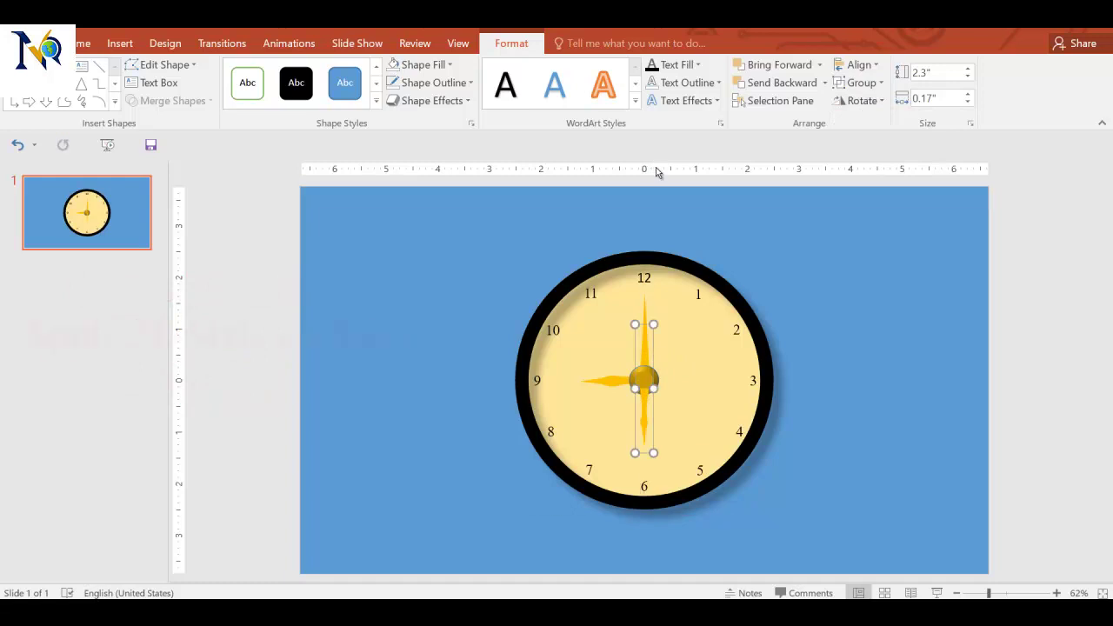
Give the horizontal hand a 3D preset effect and an outer shadow.
{"action": "key", "text": "Escape"}
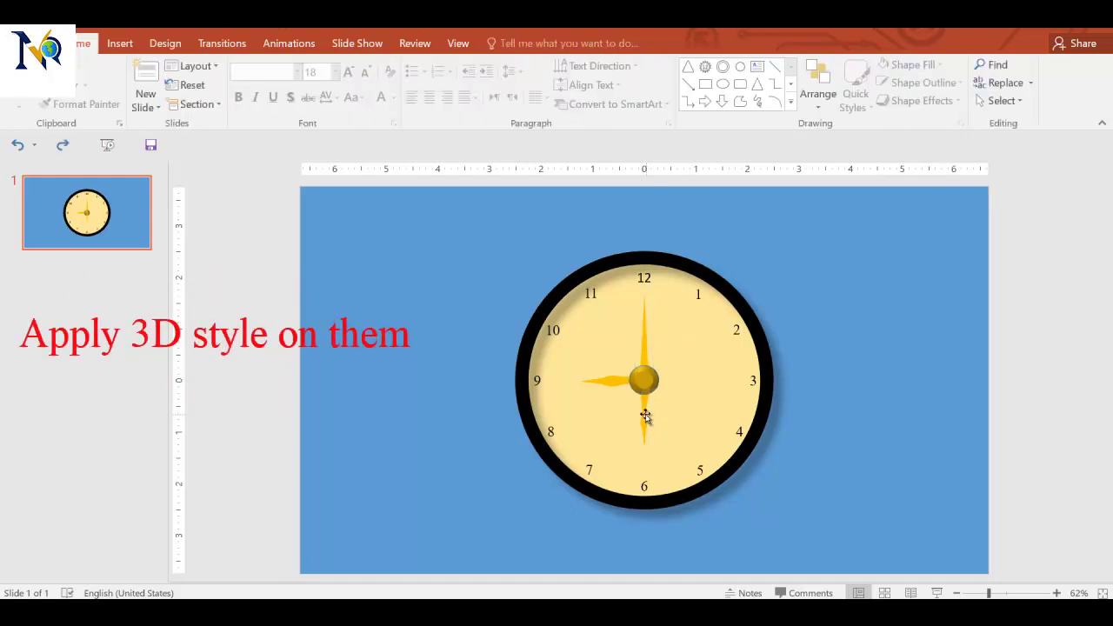
{"action": "left_click", "coordinate": [615, 384]}
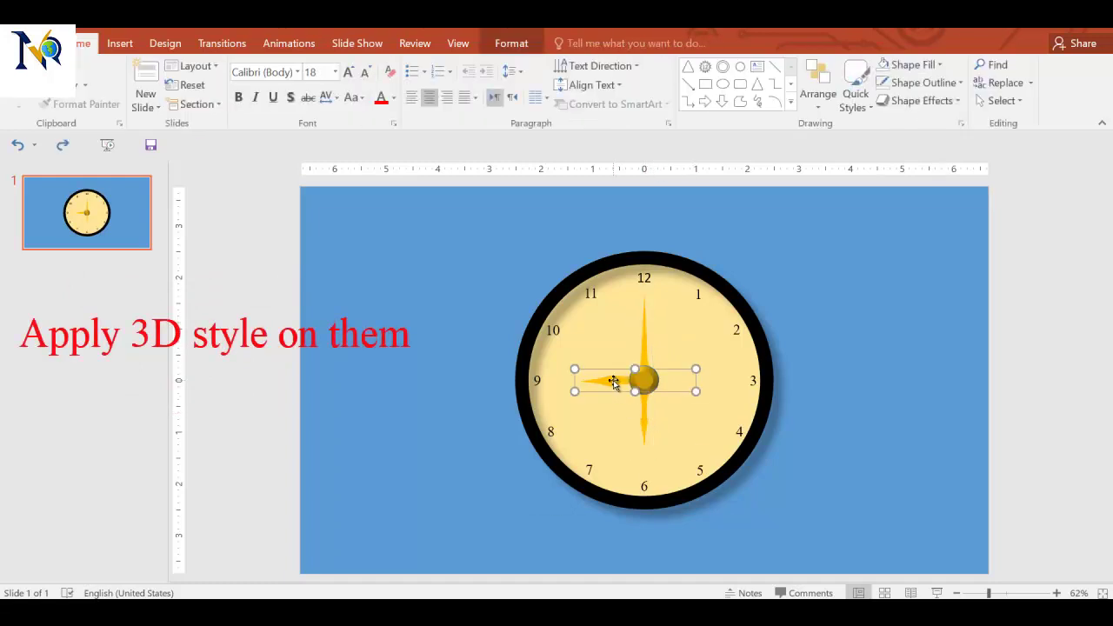
{"action": "left_click", "coordinate": [511, 43]}
{"action": "left_click", "coordinate": [465, 101]}
{"action": "mouse_move", "coordinate": [456, 136]}
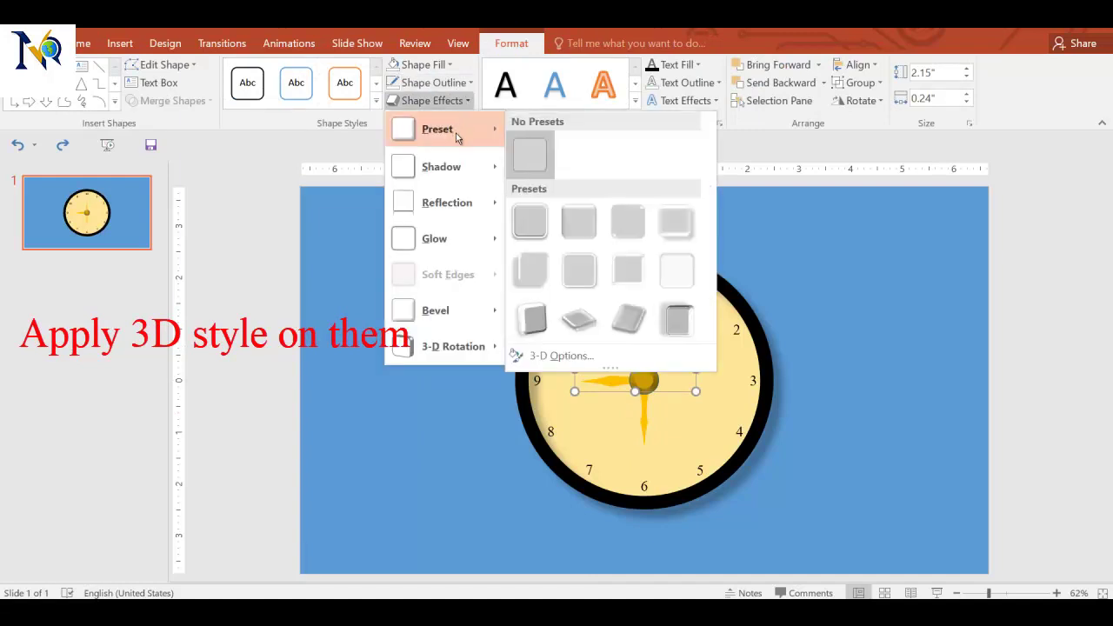
{"action": "left_click", "coordinate": [578, 223]}
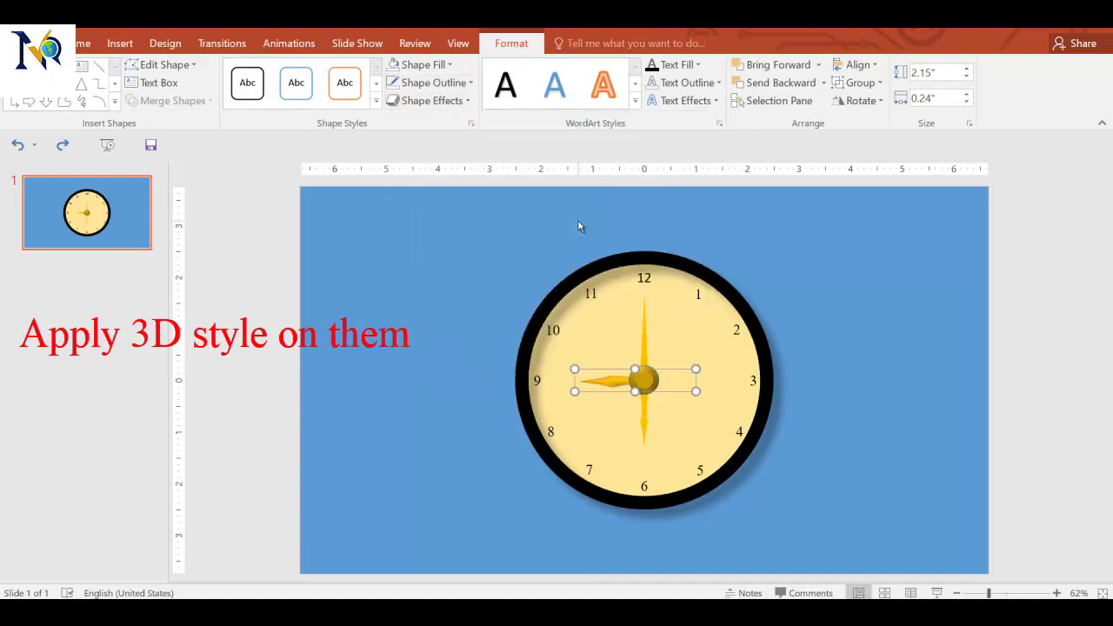
{"action": "left_click", "coordinate": [459, 101]}
{"action": "mouse_move", "coordinate": [464, 164]}
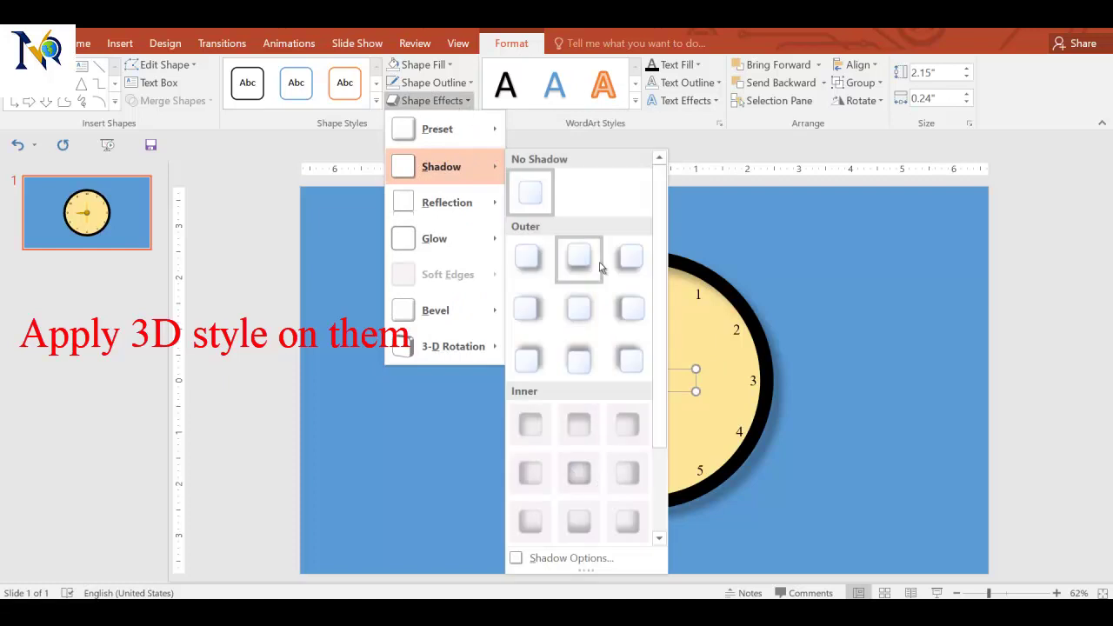
{"action": "left_click", "coordinate": [625, 259]}
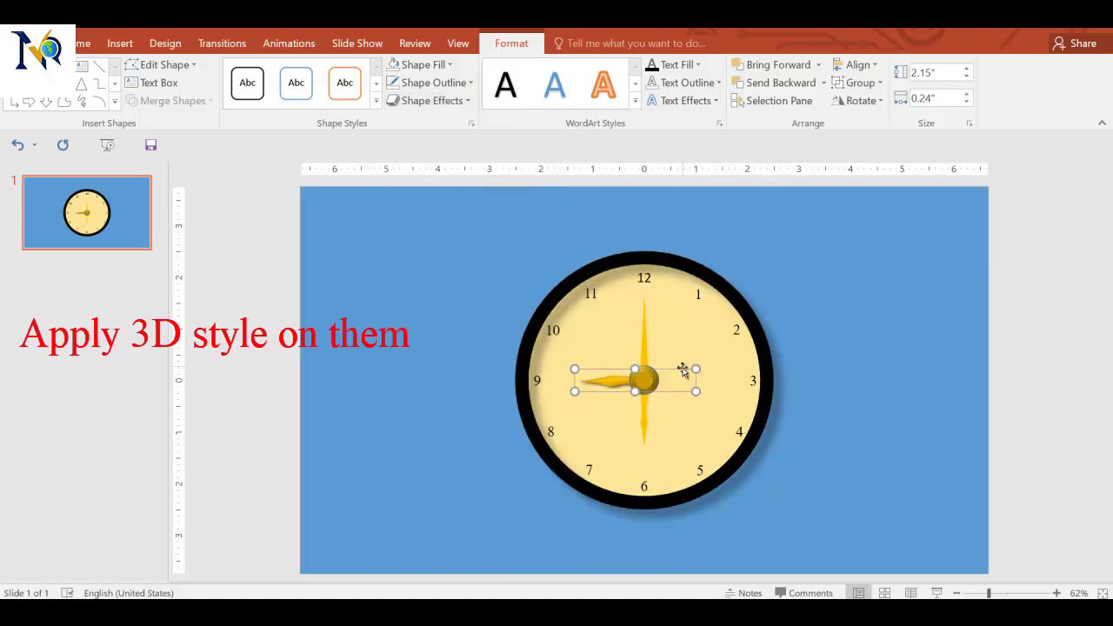
Apply the same 3D preset and outer shadow to the vertical minute hand.
{"action": "left_click", "coordinate": [645, 347]}
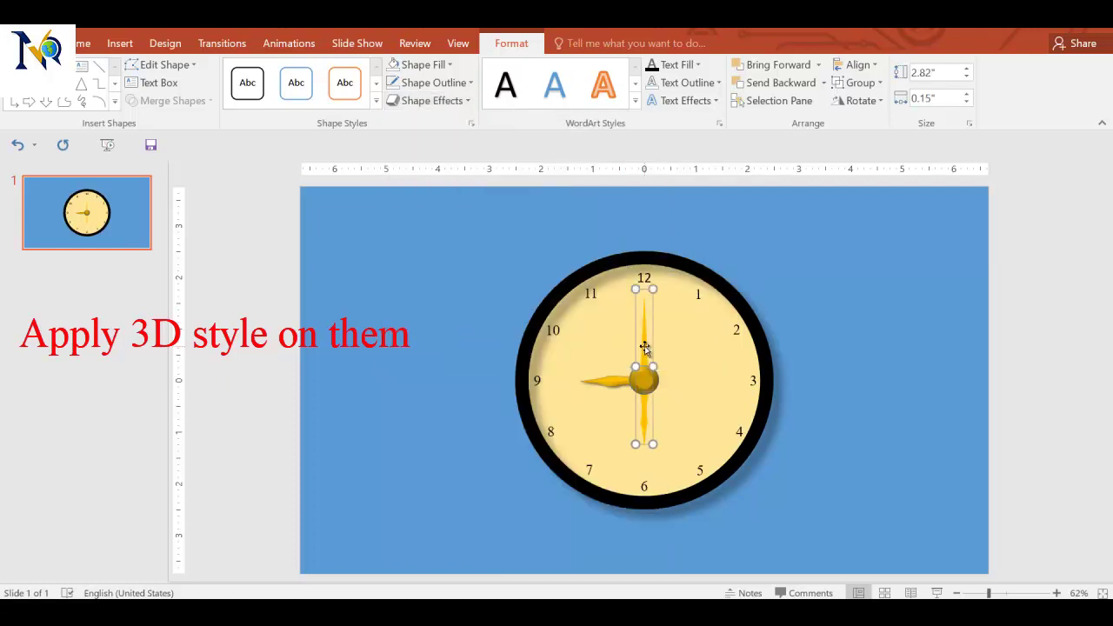
{"action": "left_click", "coordinate": [451, 101]}
{"action": "mouse_move", "coordinate": [435, 127]}
{"action": "left_click", "coordinate": [587, 223]}
{"action": "left_click", "coordinate": [465, 101]}
{"action": "mouse_move", "coordinate": [462, 170]}
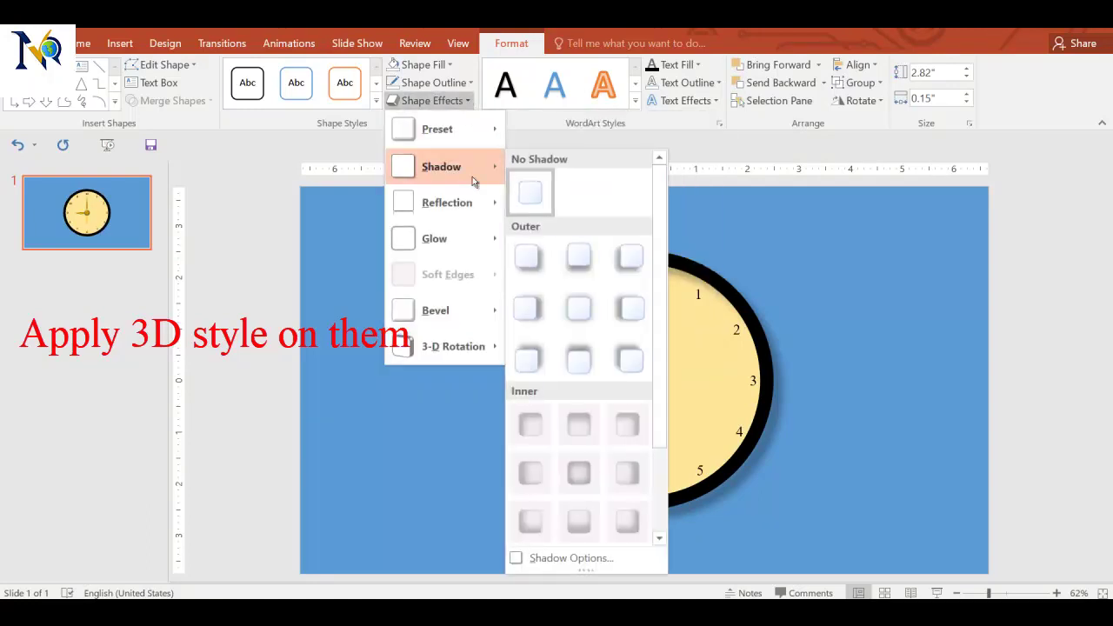
{"action": "left_click", "coordinate": [629, 258]}
Add a 3D preset and outer shadow to the other 2.3" hand.
{"action": "left_click", "coordinate": [648, 420]}
{"action": "left_click", "coordinate": [647, 422]}
{"action": "left_click", "coordinate": [450, 101]}
{"action": "mouse_move", "coordinate": [472, 132]}
{"action": "left_click", "coordinate": [587, 218]}
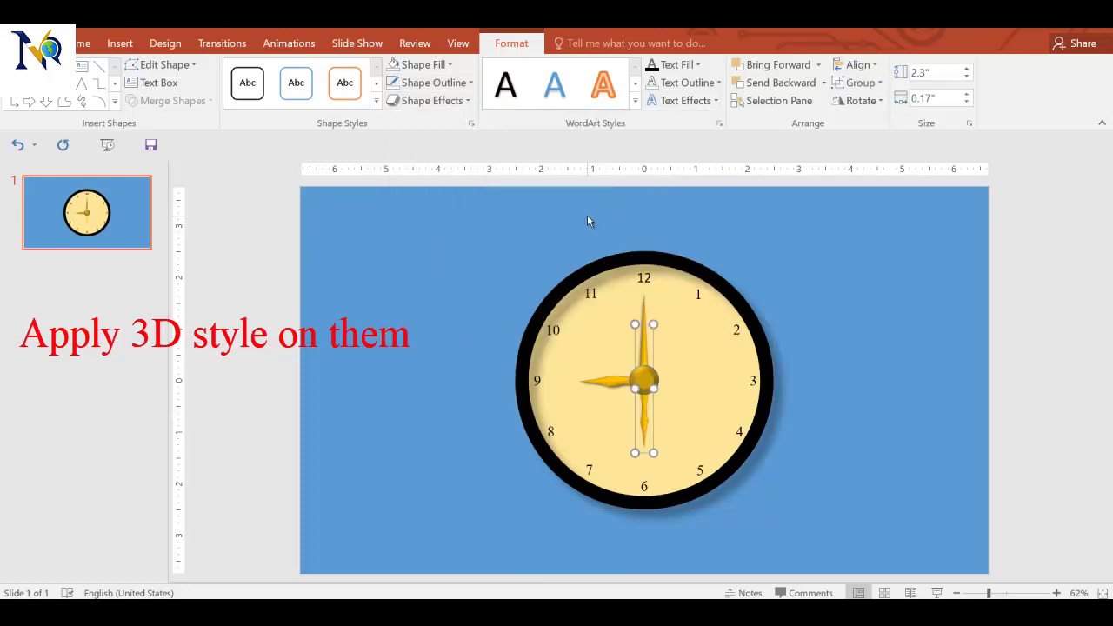
{"action": "left_click", "coordinate": [468, 101]}
{"action": "mouse_move", "coordinate": [475, 169]}
{"action": "left_click", "coordinate": [634, 260]}
Raise the longer vertical hand's 3-D Z Rotation in four small increments.
{"action": "key", "text": "Tab"}
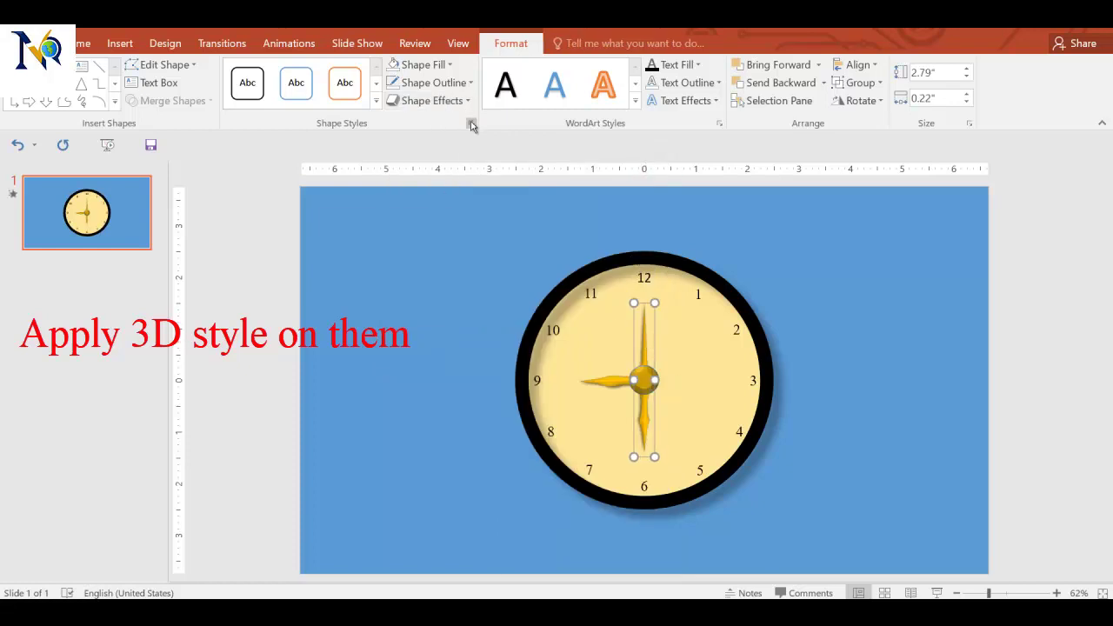
{"action": "left_click", "coordinate": [470, 125]}
{"action": "left_click", "coordinate": [860, 225]}
{"action": "left_click", "coordinate": [861, 359]}
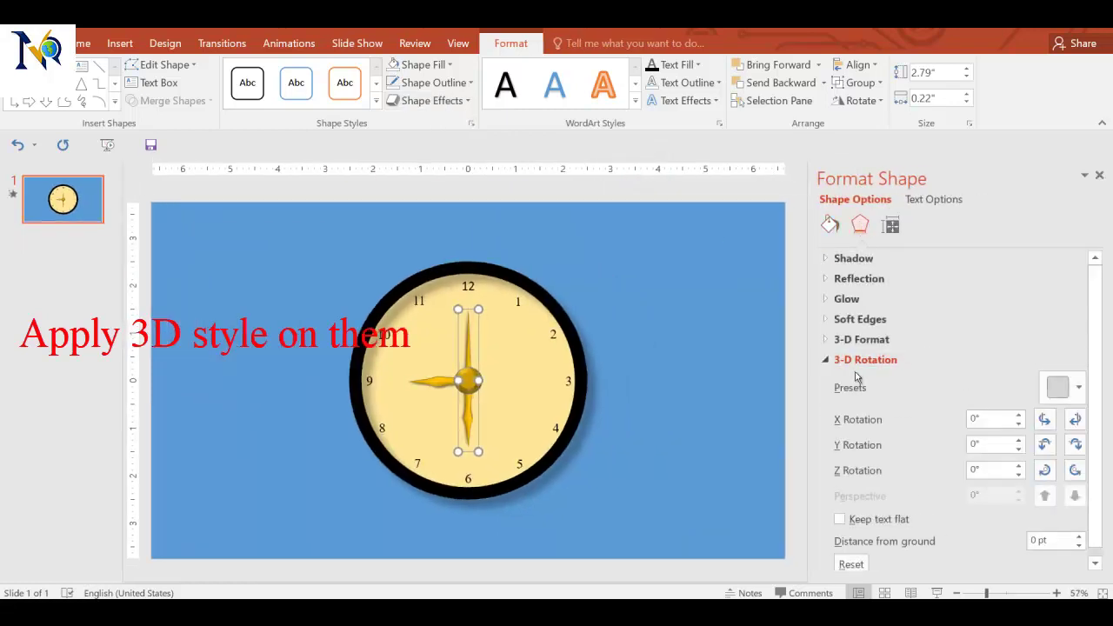
{"action": "left_click", "coordinate": [1075, 470]}
{"action": "left_click", "coordinate": [1075, 471]}
{"action": "left_click", "coordinate": [1074, 470]}
{"action": "left_click", "coordinate": [1075, 470]}
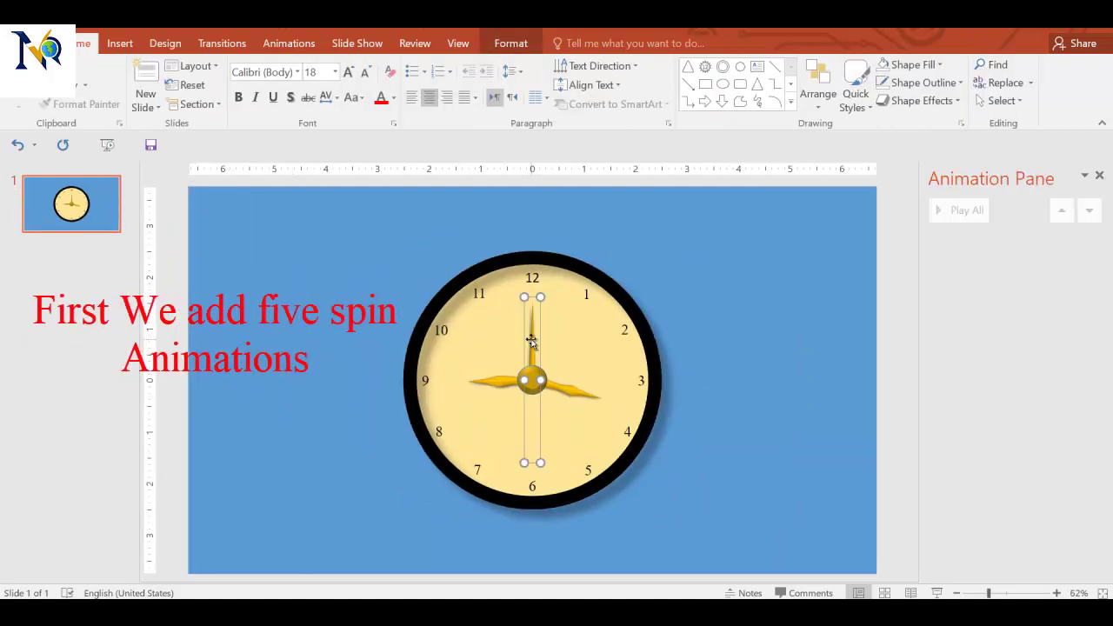
Apply a Spin to the hands group, then add four more Spins for five in total.
{"action": "left_click", "coordinate": [289, 42]}
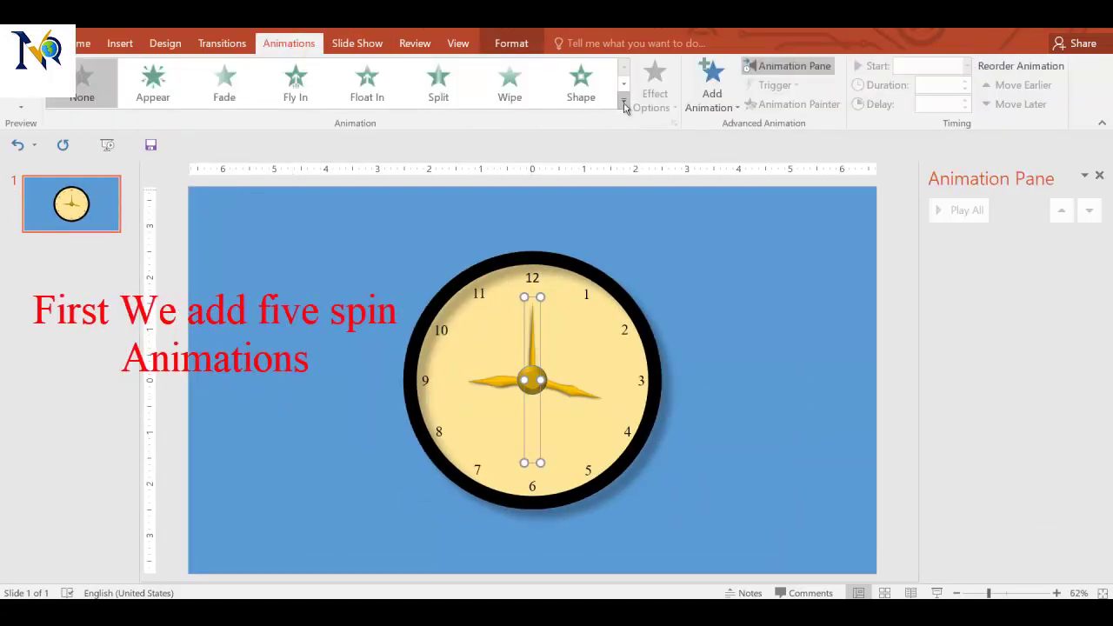
{"action": "left_click", "coordinate": [624, 104]}
{"action": "left_click", "coordinate": [295, 287]}
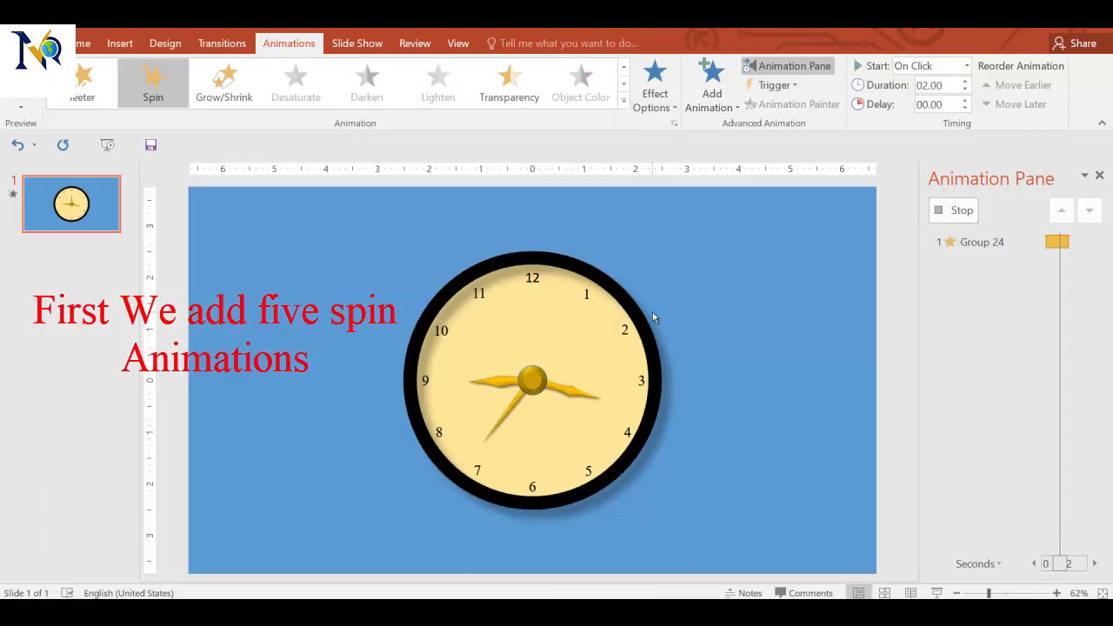
{"action": "left_click", "coordinate": [729, 109]}
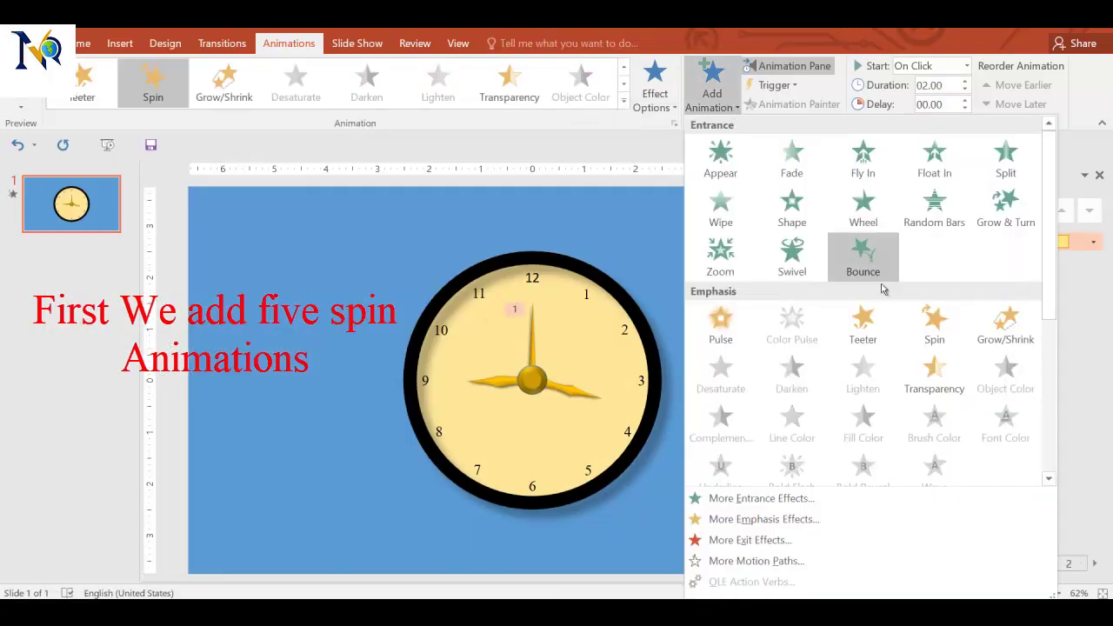
{"action": "left_click", "coordinate": [935, 327]}
{"action": "left_click", "coordinate": [712, 96]}
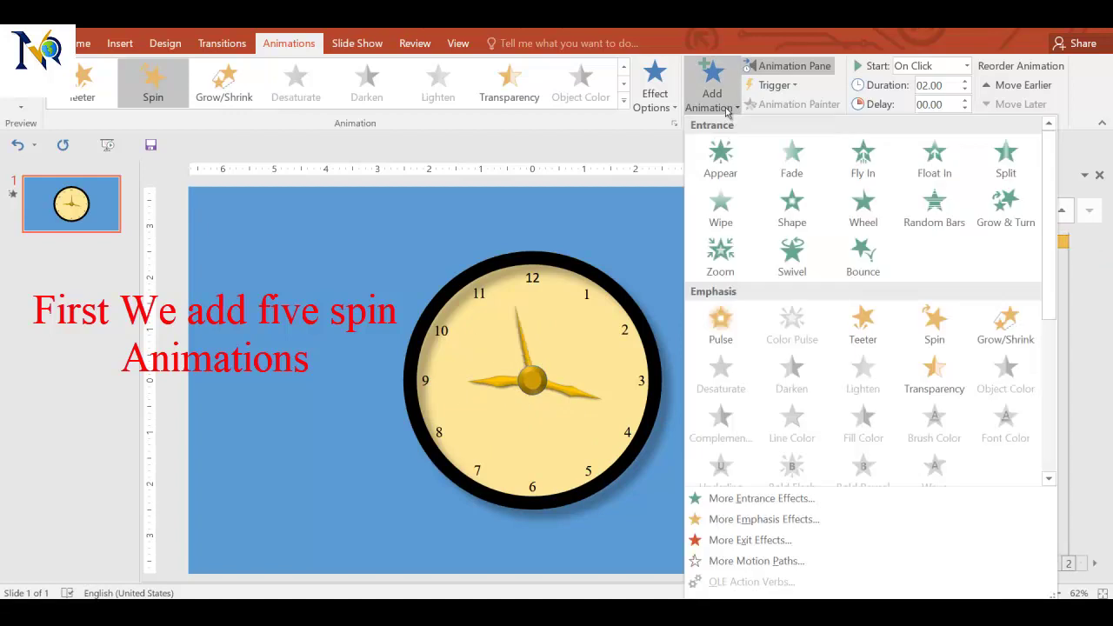
{"action": "left_click", "coordinate": [935, 327]}
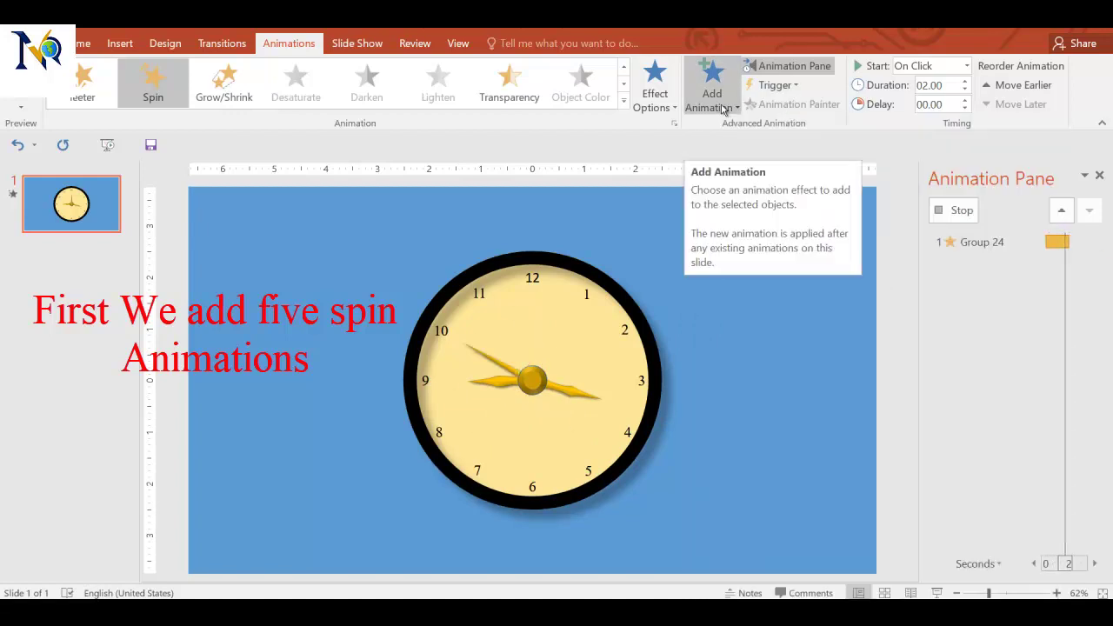
{"action": "left_click", "coordinate": [711, 96]}
{"action": "left_click", "coordinate": [935, 329]}
{"action": "left_click", "coordinate": [712, 96]}
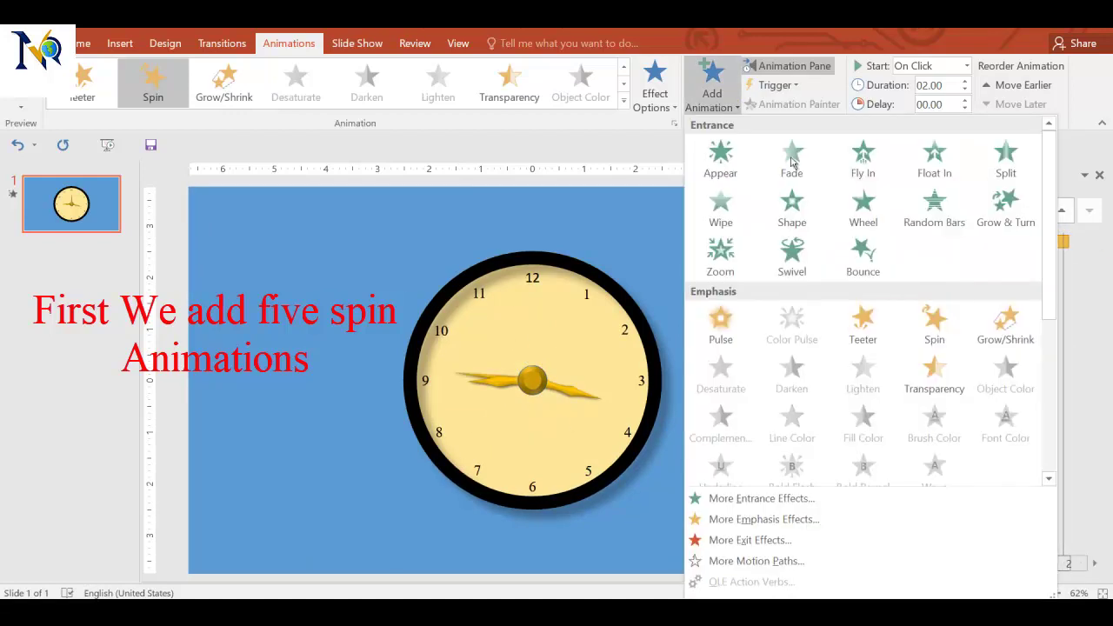
{"action": "left_click", "coordinate": [935, 327]}
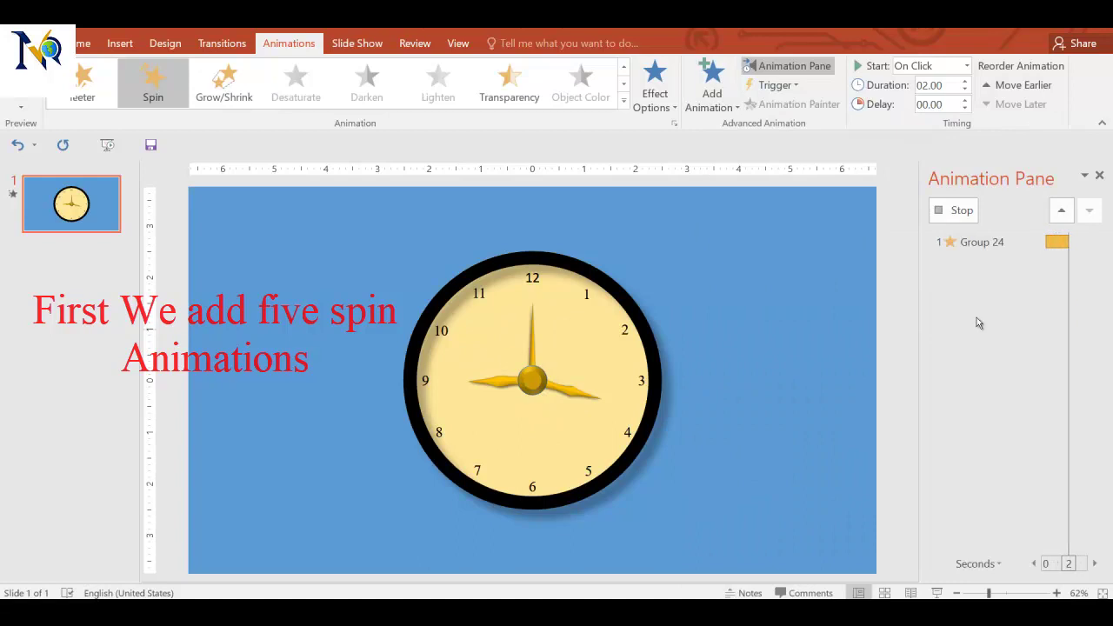
Set the first Spin to start With Previous and turn a custom 6°.
{"action": "left_click", "coordinate": [1035, 241]}
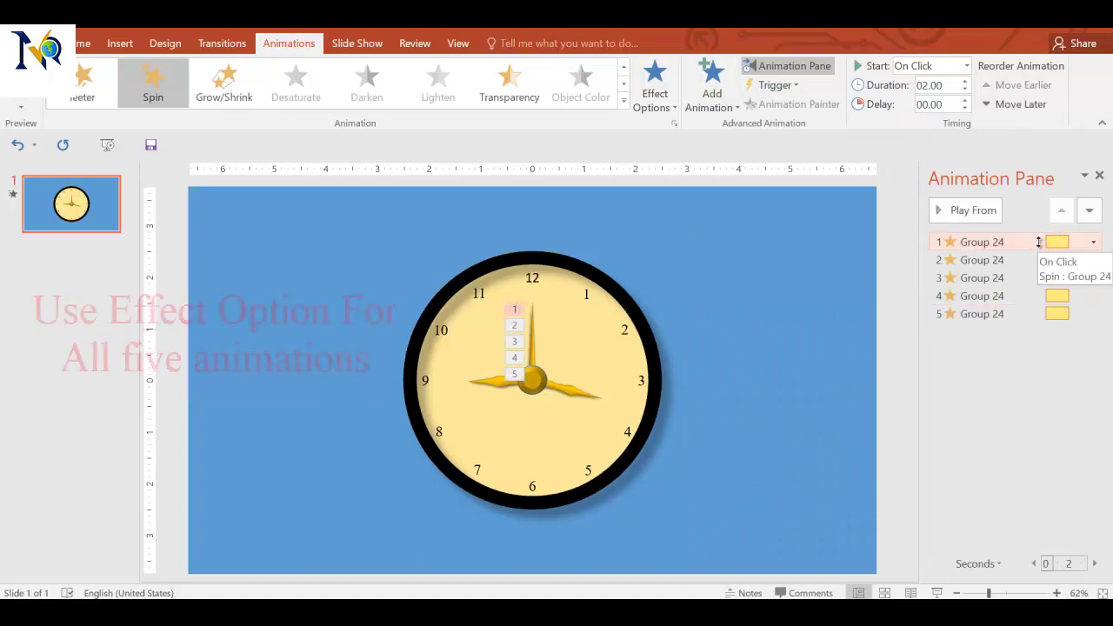
{"action": "left_click", "coordinate": [1094, 242]}
{"action": "left_click", "coordinate": [1023, 282]}
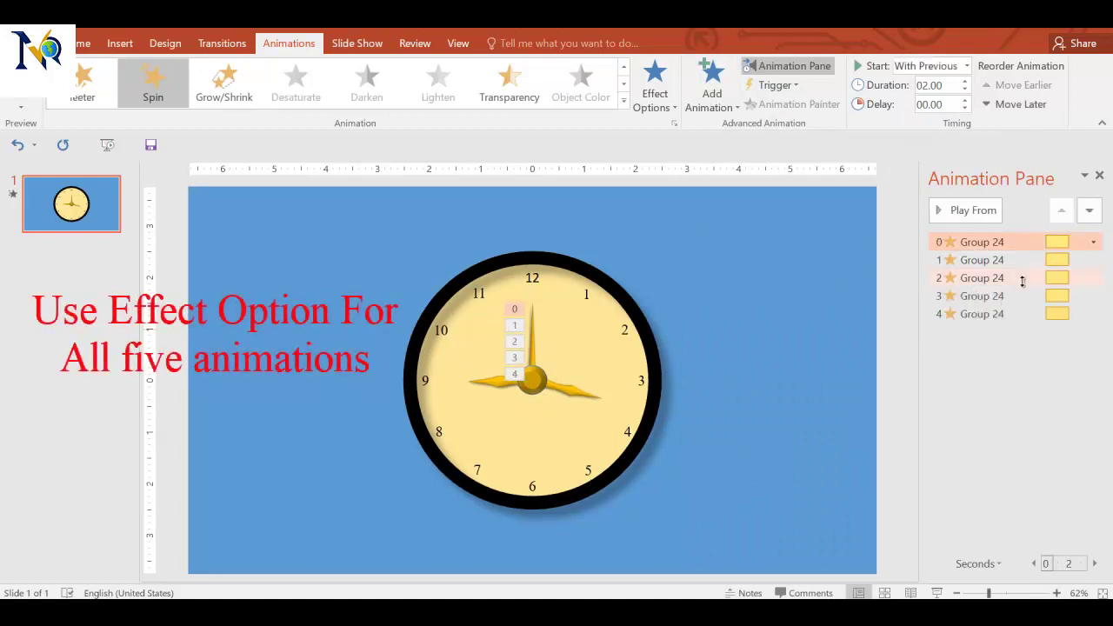
{"action": "left_click", "coordinate": [1094, 244]}
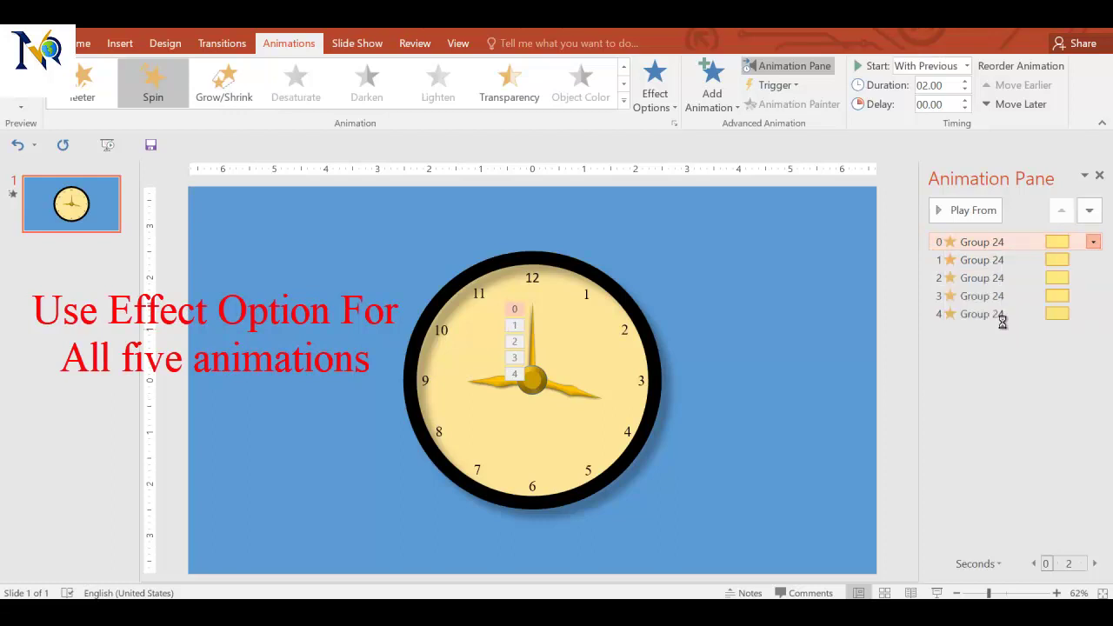
{"action": "left_click", "coordinate": [1005, 323]}
{"action": "left_click_drag", "start_coordinate": [509, 286], "coordinate": [522, 286]}
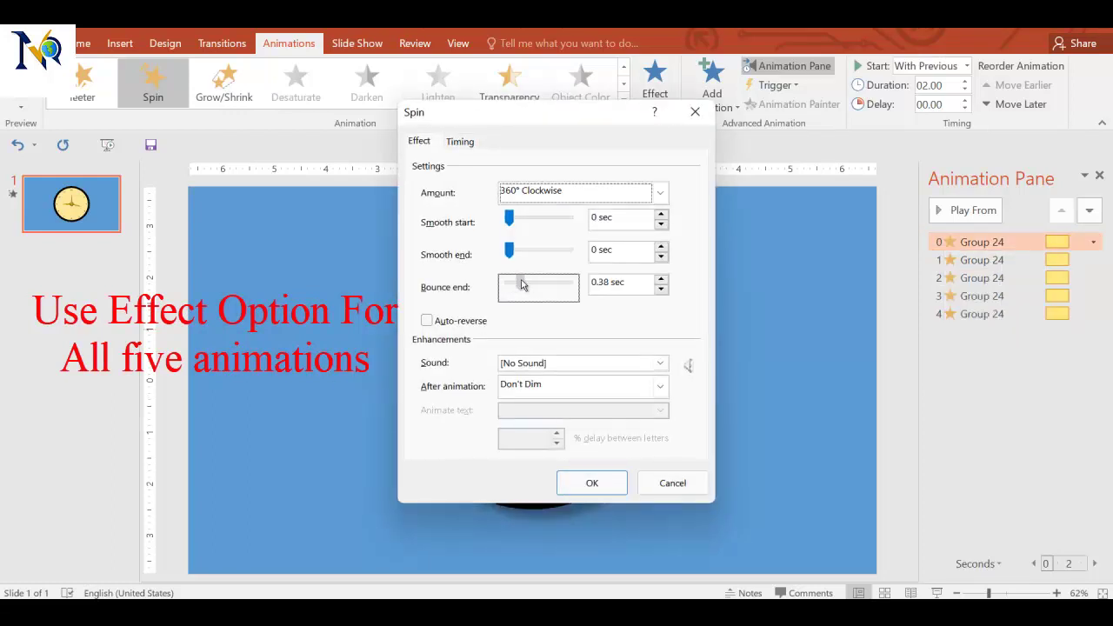
{"action": "left_click", "coordinate": [660, 192]}
{"action": "left_click", "coordinate": [585, 294]}
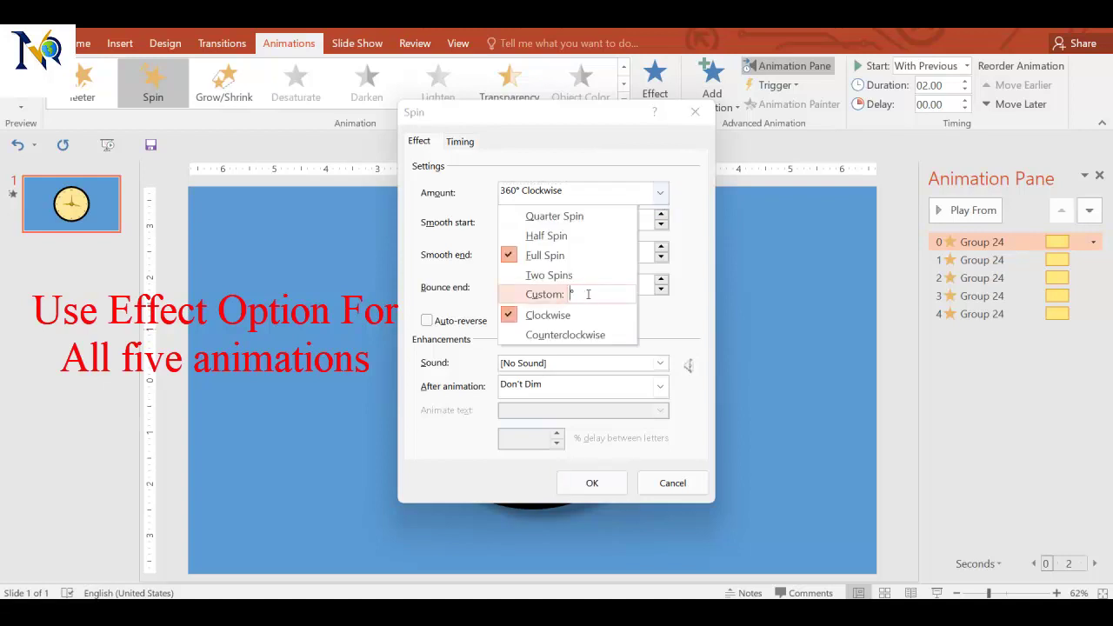
{"action": "type", "text": "6"}
{"action": "key", "text": "Return"}
Give the first Spin the Click sound and a 1-second duration, and apply it.
{"action": "left_click", "coordinate": [680, 339]}
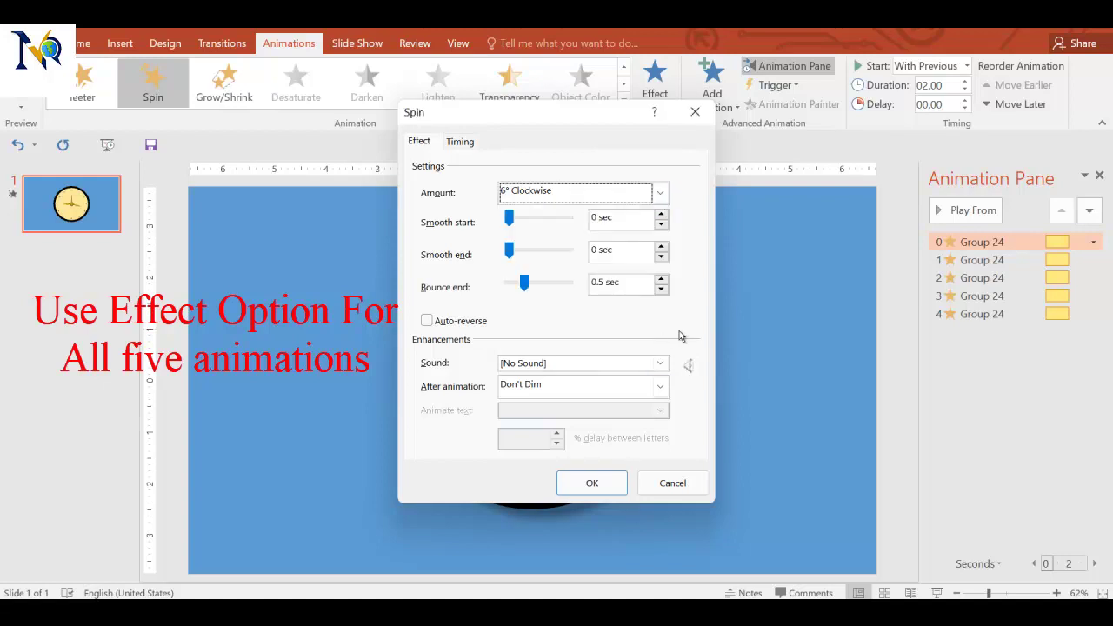
{"action": "left_click", "coordinate": [661, 363]}
{"action": "key", "text": "Down"}
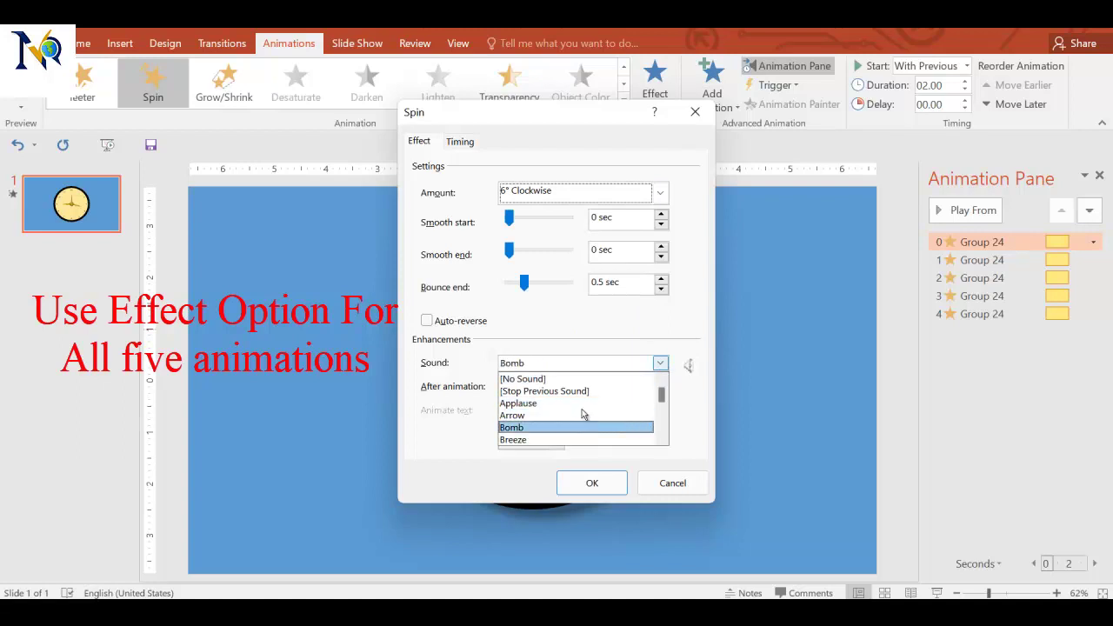
{"action": "key", "text": "Down"}
{"action": "key", "text": "Down"}
{"action": "key", "text": "Down"}
{"action": "key", "text": "Down"}
{"action": "key", "text": "Down"}
{"action": "key", "text": "Return"}
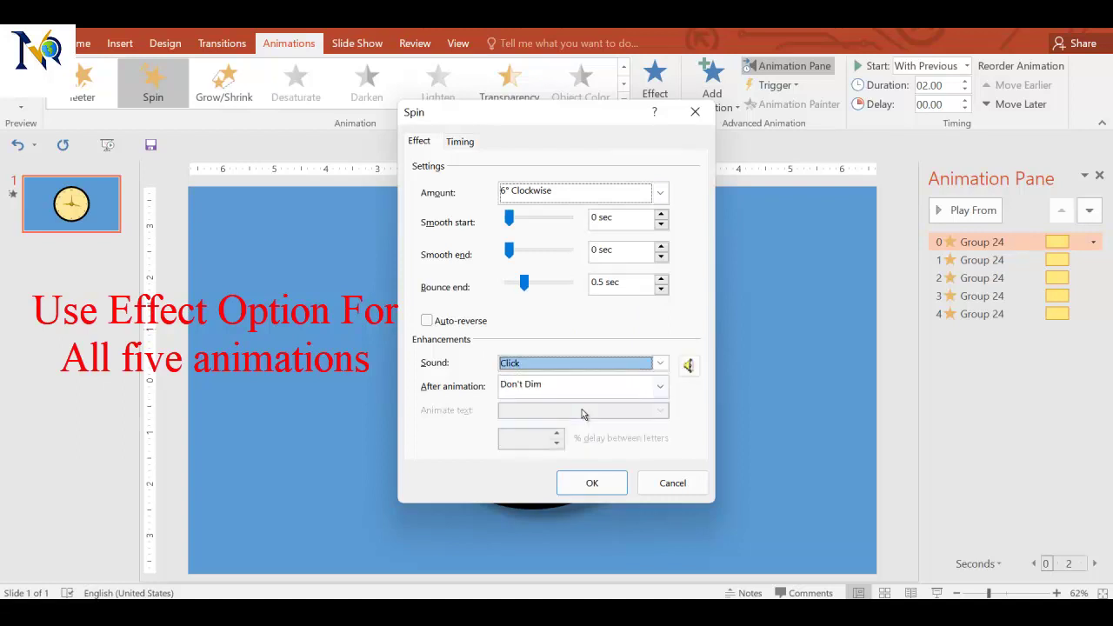
{"action": "left_click", "coordinate": [462, 142]}
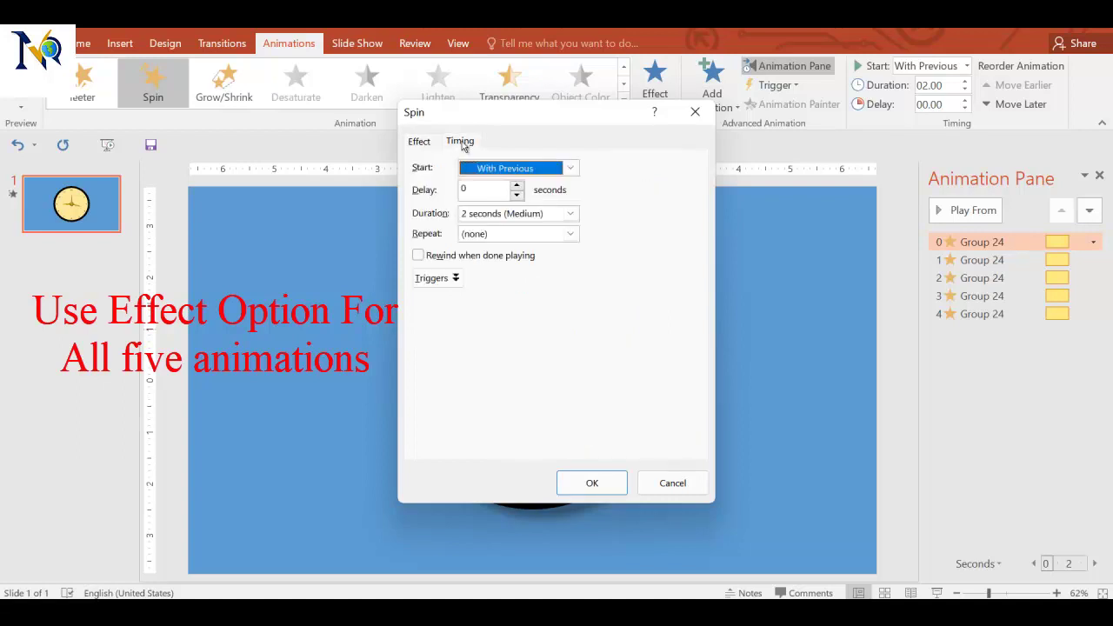
{"action": "left_click", "coordinate": [571, 213]}
{"action": "left_click", "coordinate": [517, 269]}
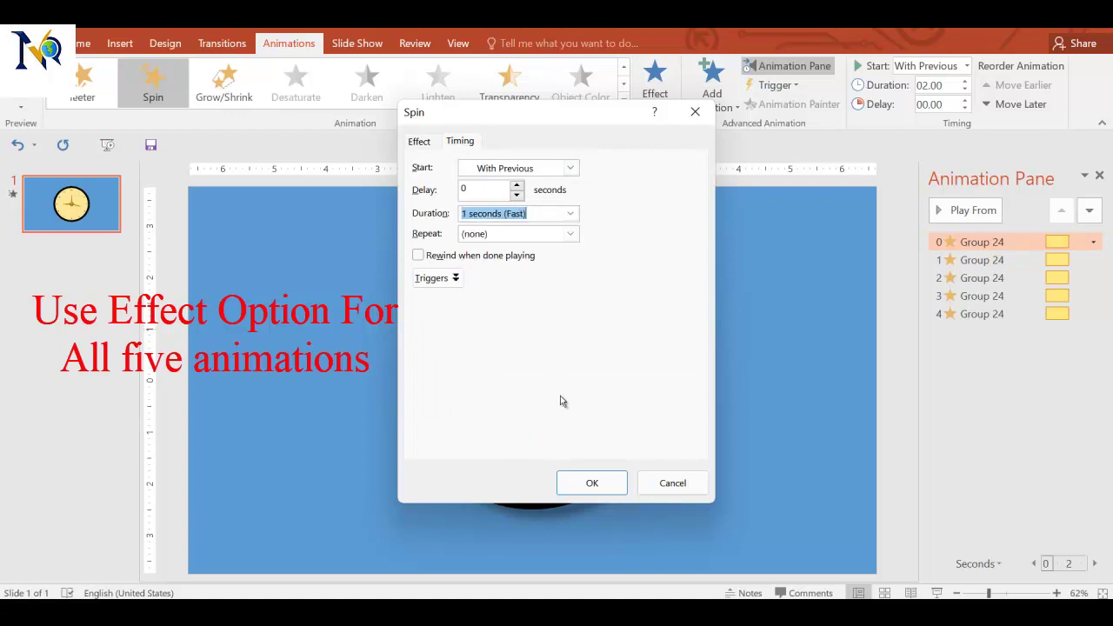
{"action": "left_click", "coordinate": [591, 478]}
Set the second Spin to start After Previous with a 1-second duration.
{"action": "left_click", "coordinate": [1093, 262]}
{"action": "left_click", "coordinate": [1093, 263]}
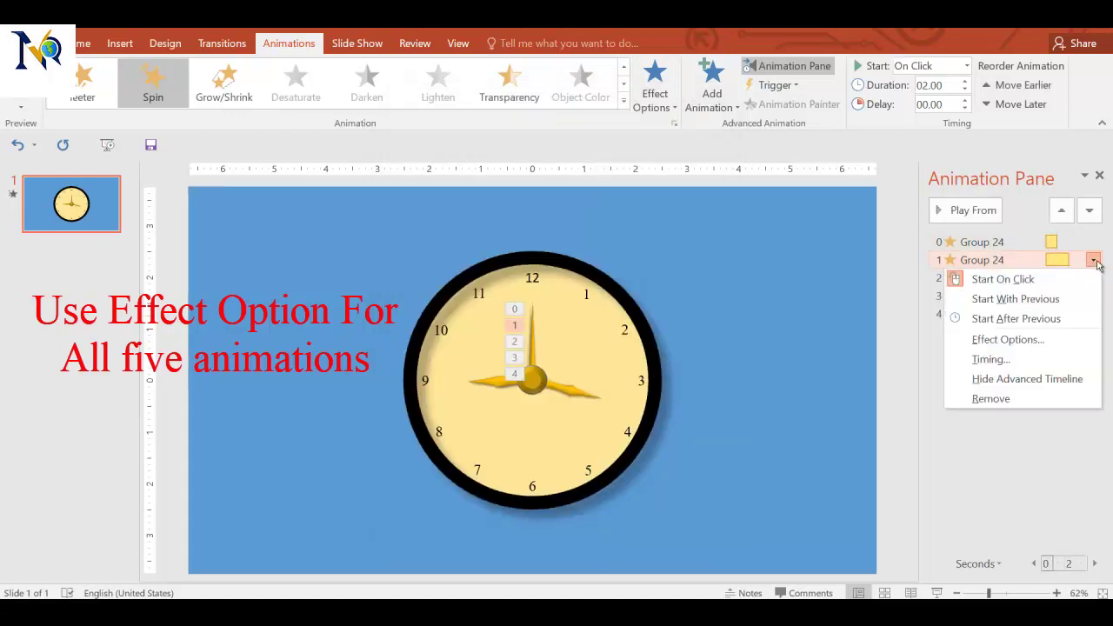
{"action": "left_click", "coordinate": [1035, 319]}
{"action": "left_click", "coordinate": [1094, 260]}
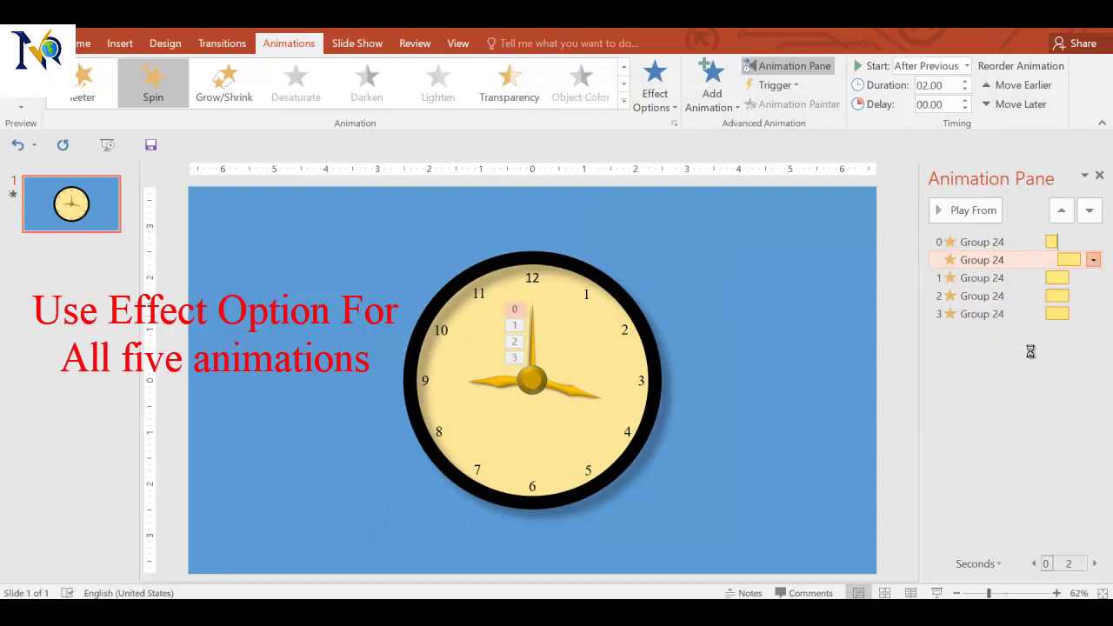
{"action": "left_click", "coordinate": [1030, 355]}
{"action": "left_click", "coordinate": [571, 213]}
{"action": "left_click", "coordinate": [514, 267]}
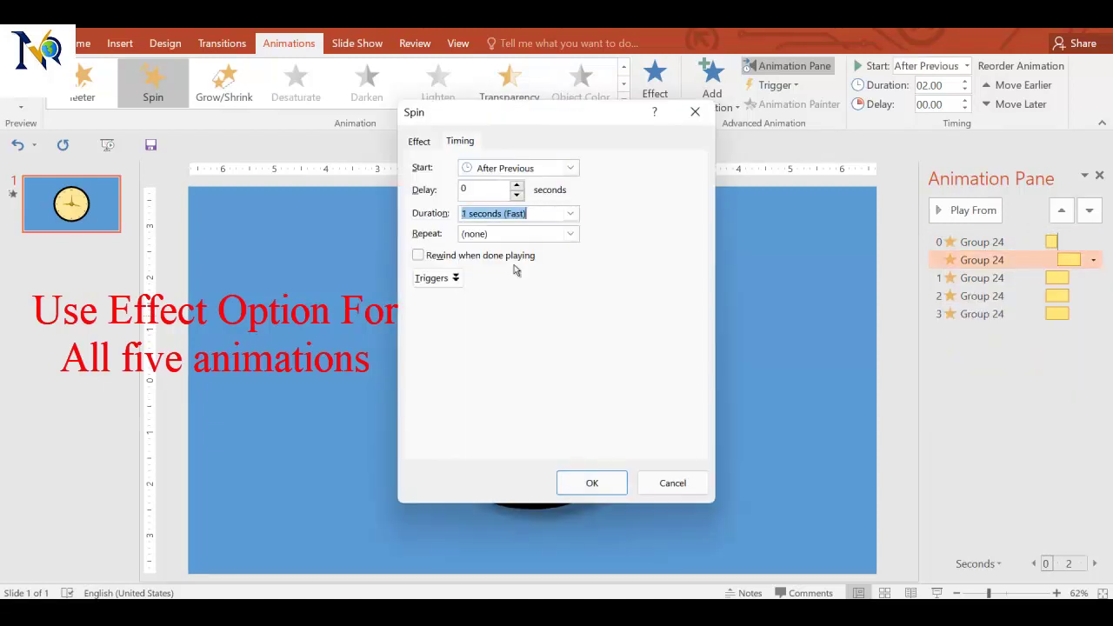
Give the second Spin a 0.47 s bounce end, custom 6° amount and Click sound.
{"action": "left_click", "coordinate": [420, 142]}
{"action": "left_click_drag", "start_coordinate": [512, 287], "coordinate": [538, 290]}
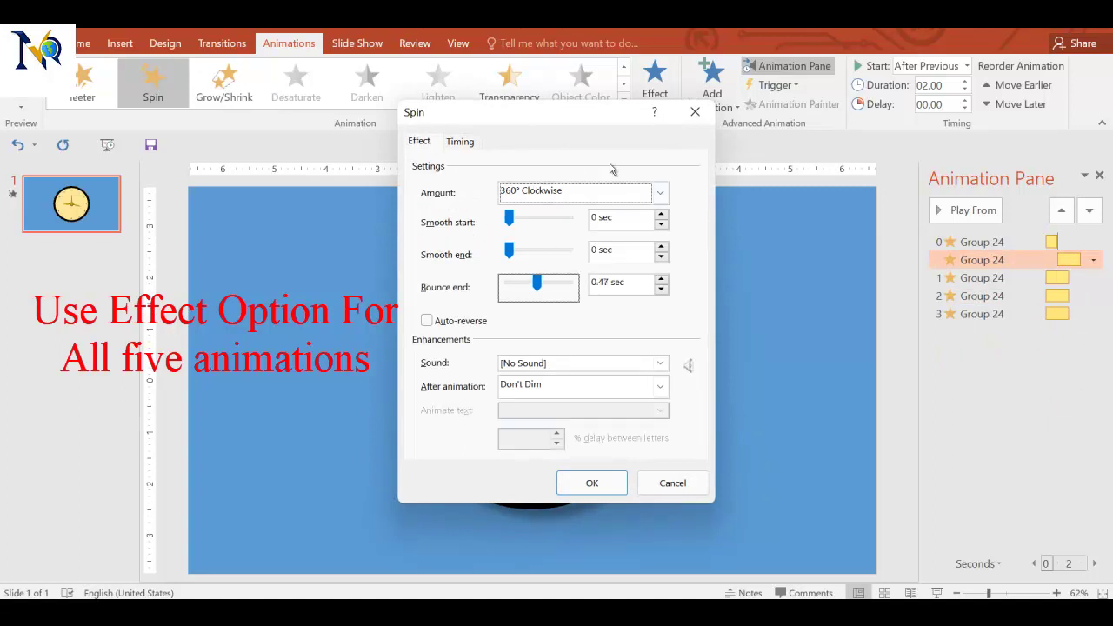
{"action": "left_click", "coordinate": [660, 194]}
{"action": "left_click", "coordinate": [589, 295]}
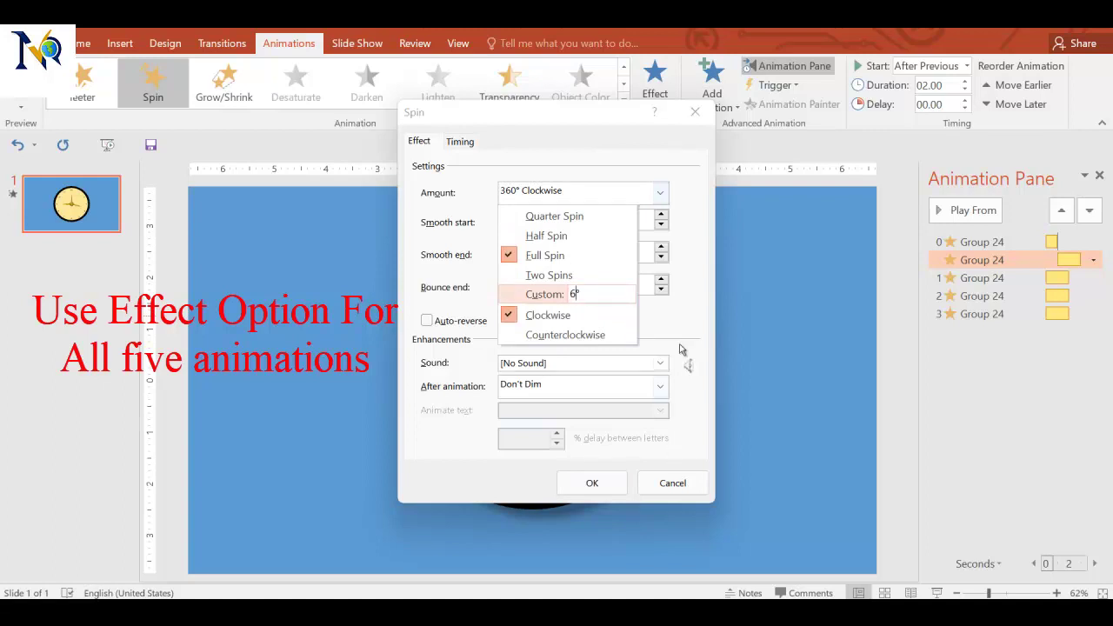
{"action": "key", "text": "Tab"}
{"action": "left_click", "coordinate": [661, 363]}
{"action": "scroll", "coordinate": [574, 417], "scroll_direction": "down", "scroll_amount": 1}
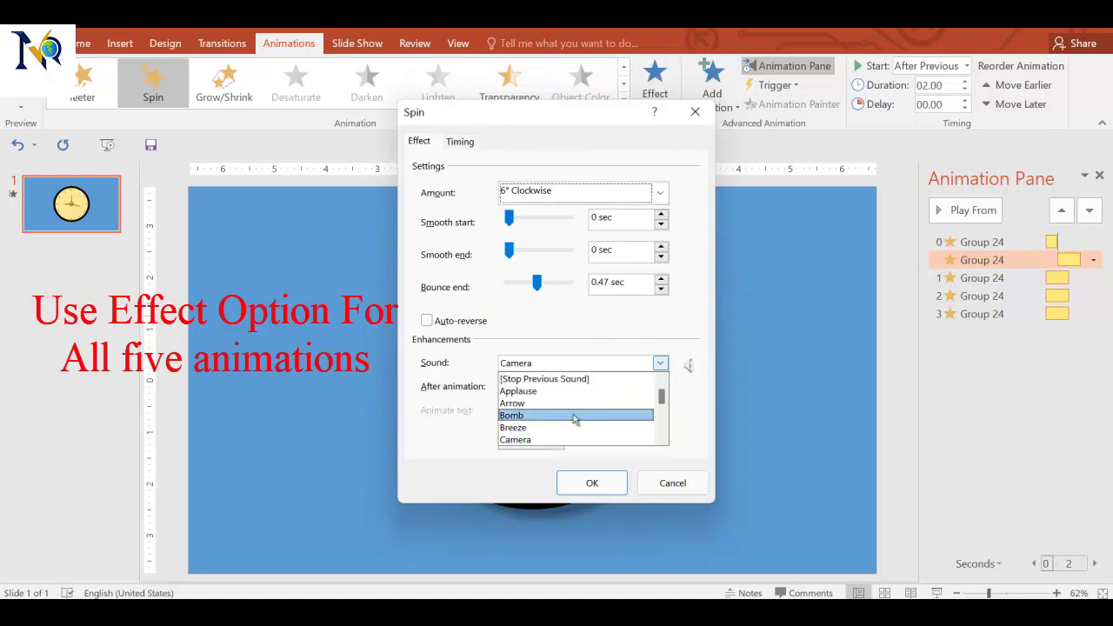
{"action": "scroll", "coordinate": [558, 446], "scroll_direction": "down", "scroll_amount": 1}
{"action": "scroll", "coordinate": [558, 446], "scroll_direction": "down", "scroll_amount": 1}
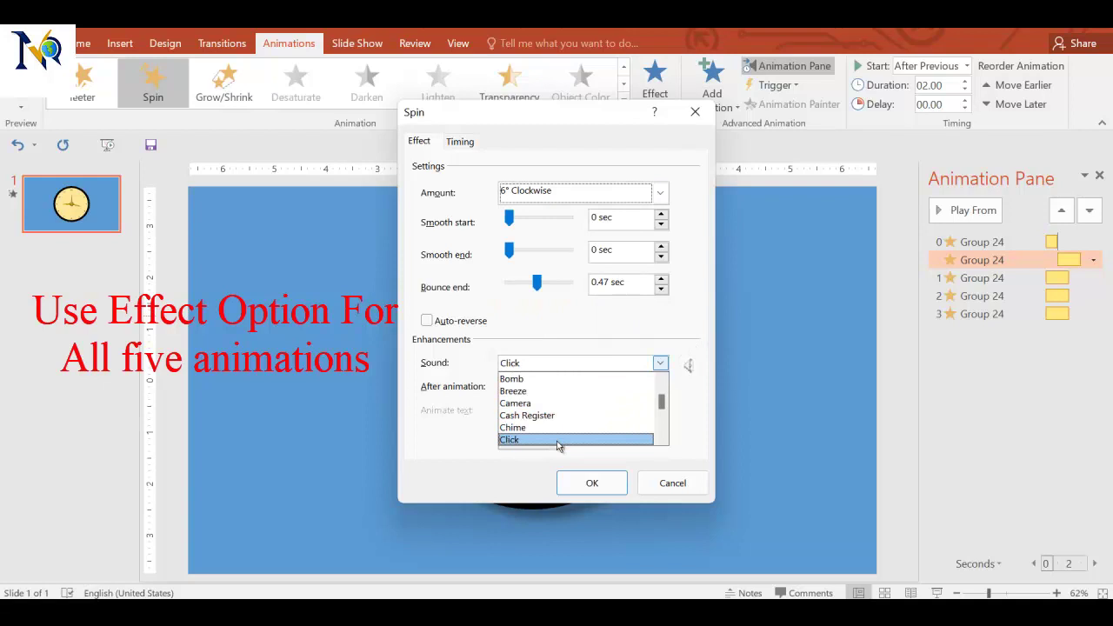
{"action": "left_click", "coordinate": [582, 441]}
{"action": "left_click", "coordinate": [588, 483]}
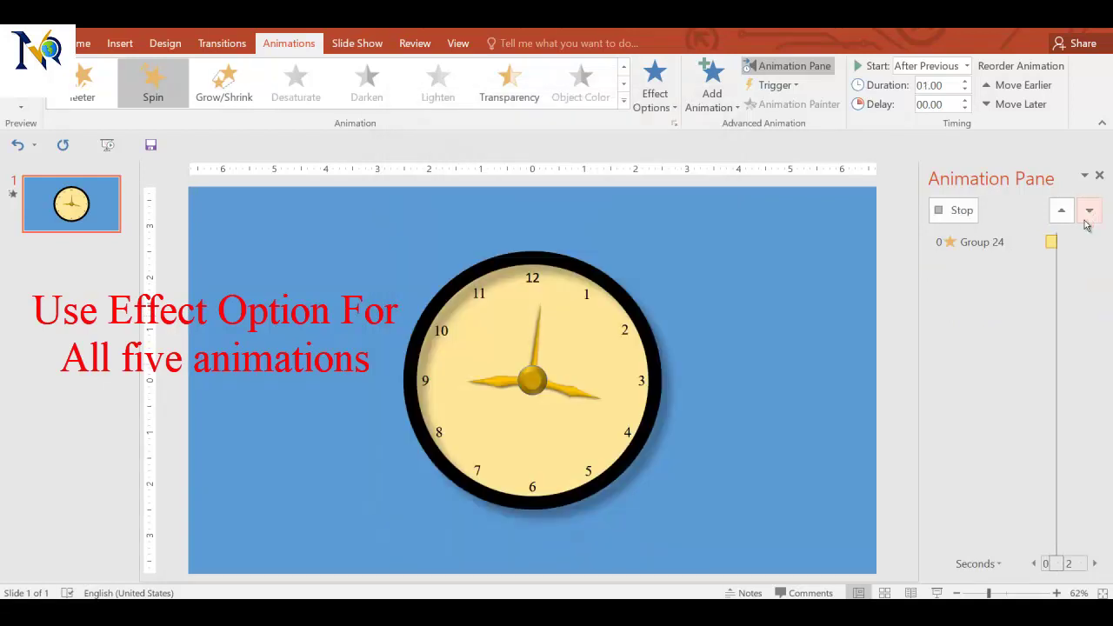
{"action": "double_click", "coordinate": [574, 392]}
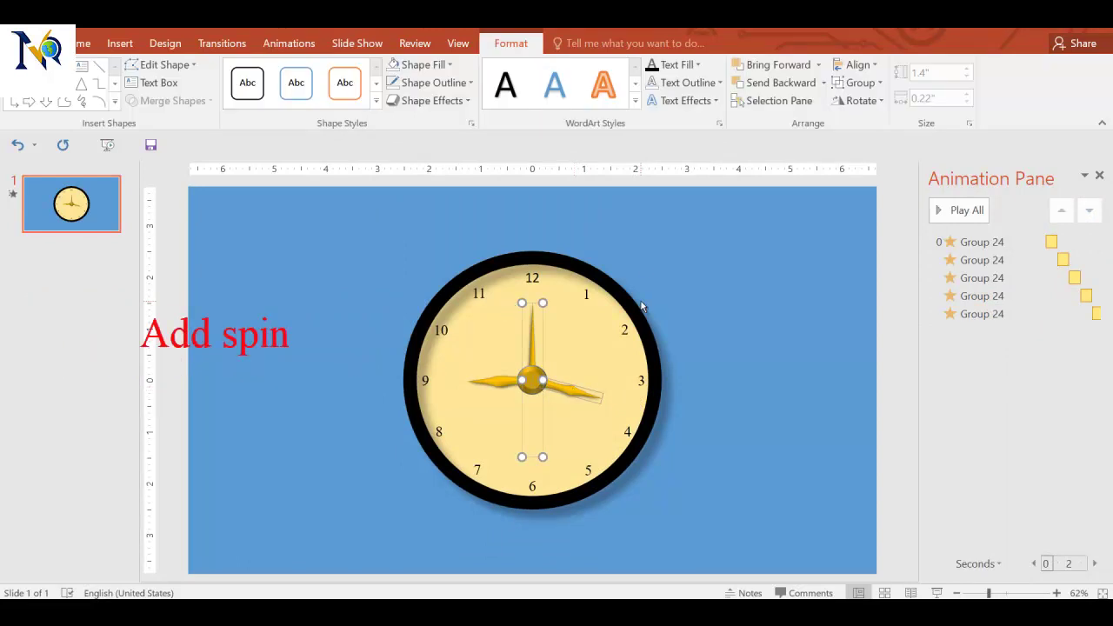
Add a Spin animation to Group 30 starting After Previous.
{"action": "left_click", "coordinate": [288, 42]}
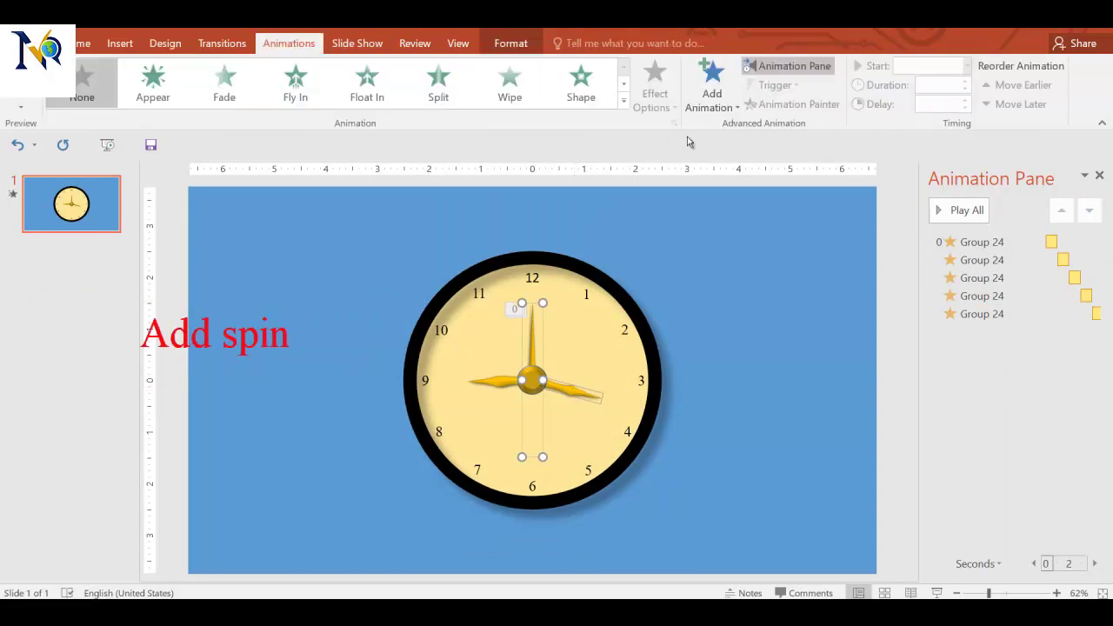
{"action": "left_click", "coordinate": [623, 103]}
{"action": "left_click", "coordinate": [300, 293]}
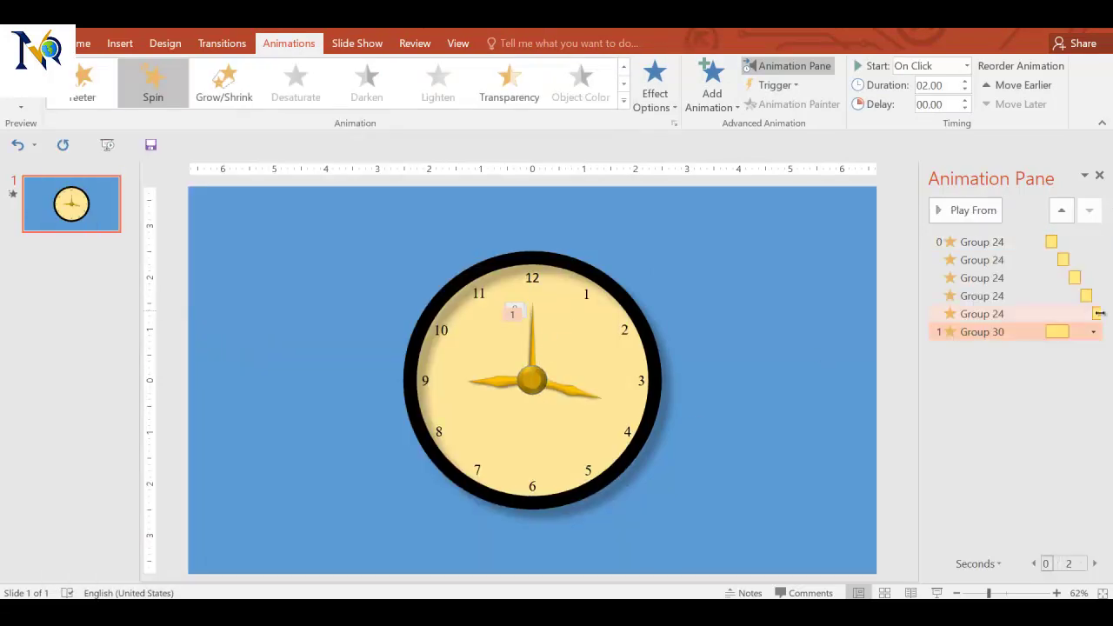
{"action": "left_click", "coordinate": [1094, 332]}
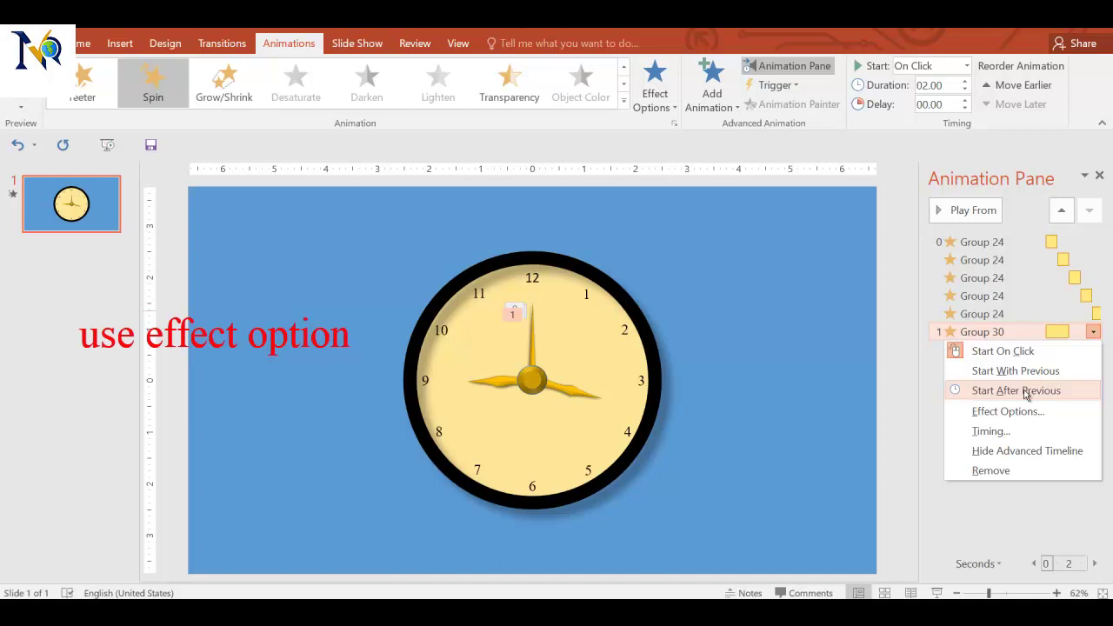
{"action": "left_click", "coordinate": [1027, 395]}
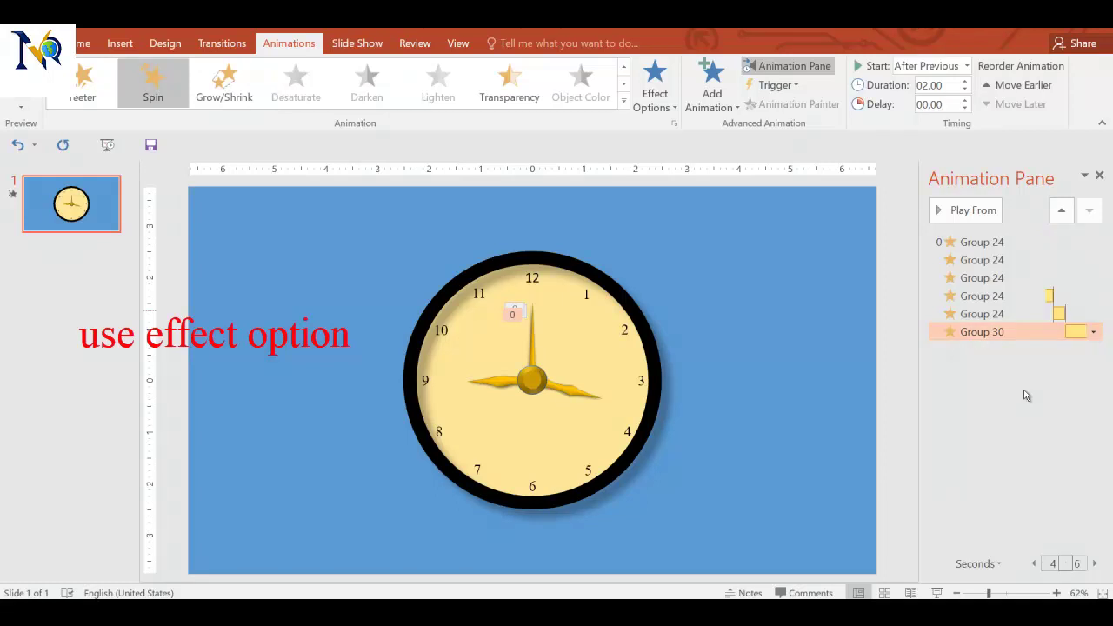
Set Group 30's Spin to a custom 6° clockwise over 3 seconds.
{"action": "left_click", "coordinate": [1093, 331]}
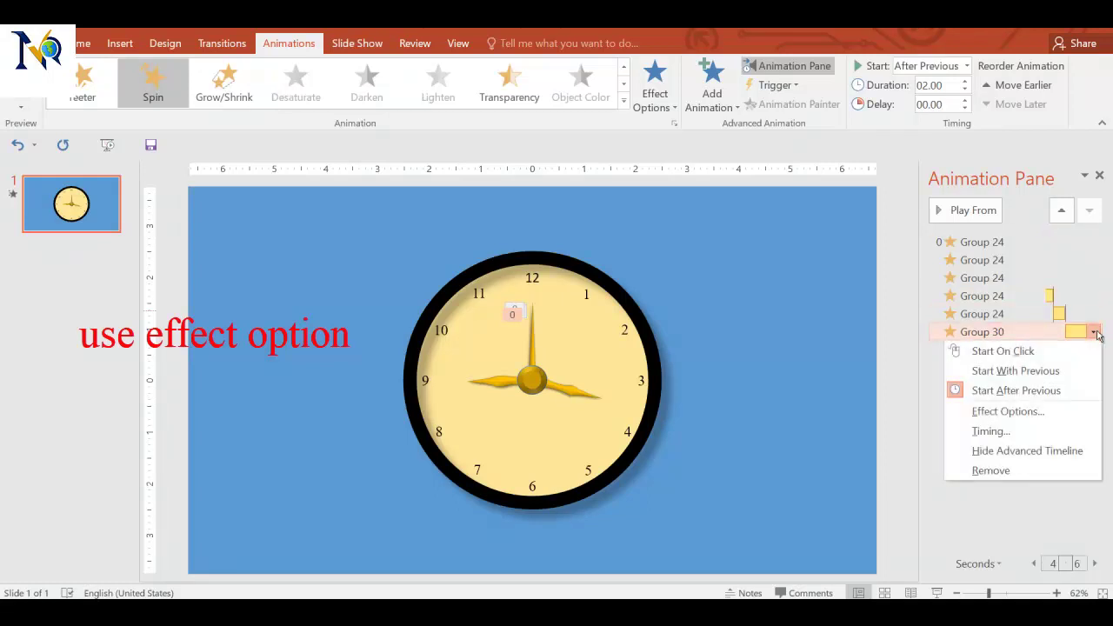
{"action": "left_click", "coordinate": [1000, 408]}
{"action": "left_click", "coordinate": [461, 141]}
{"action": "left_click", "coordinate": [420, 143]}
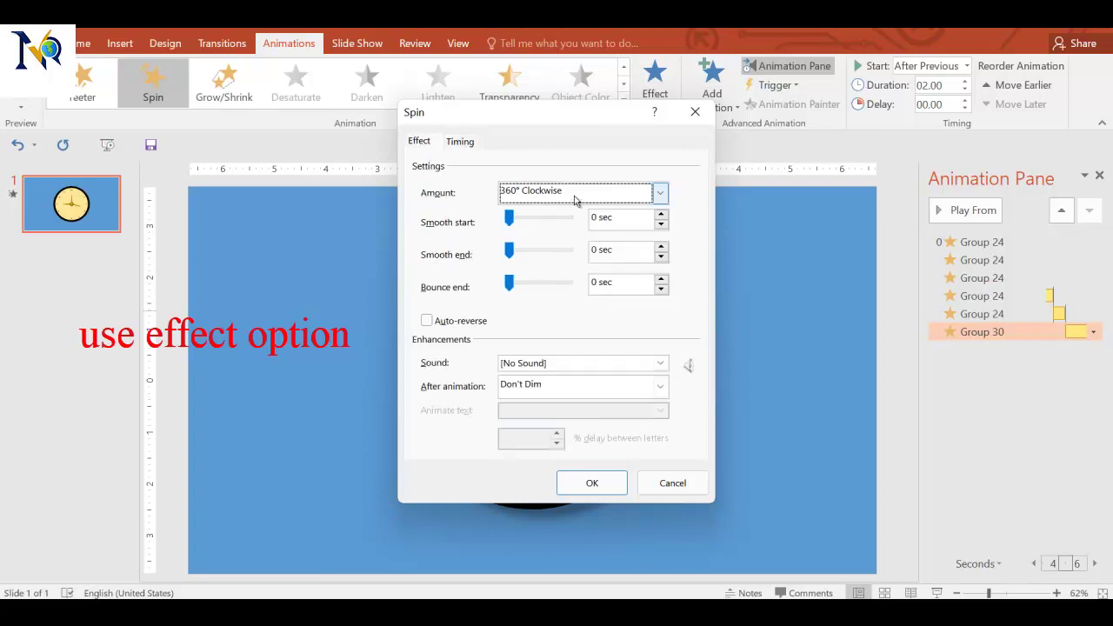
{"action": "left_click", "coordinate": [660, 192]}
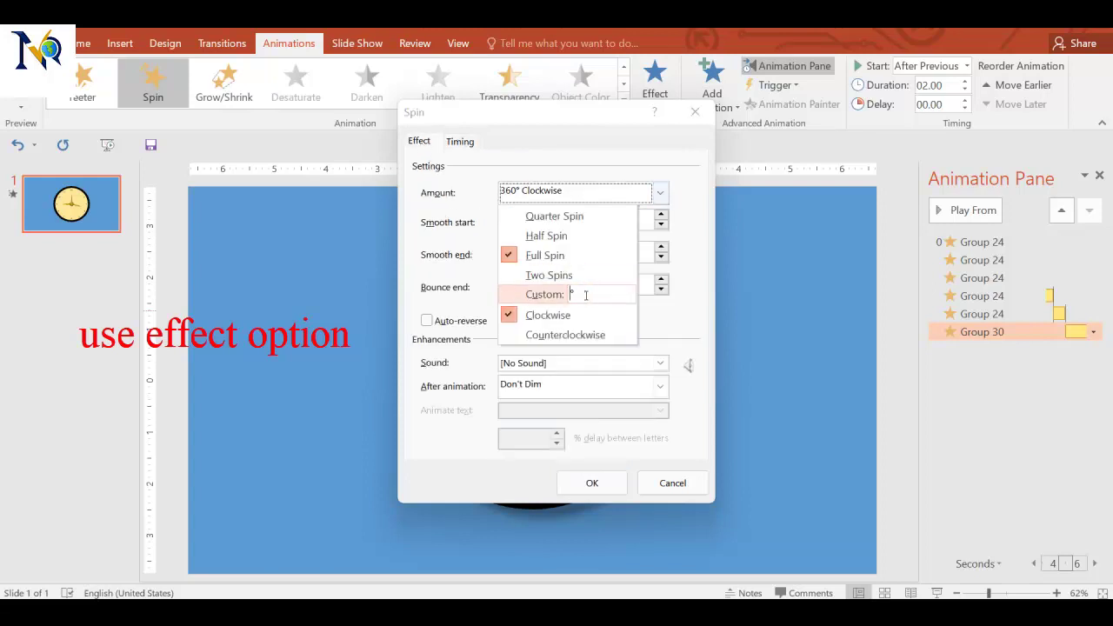
{"action": "type", "text": "6"}
{"action": "key", "text": "Return"}
{"action": "left_click", "coordinate": [675, 323]}
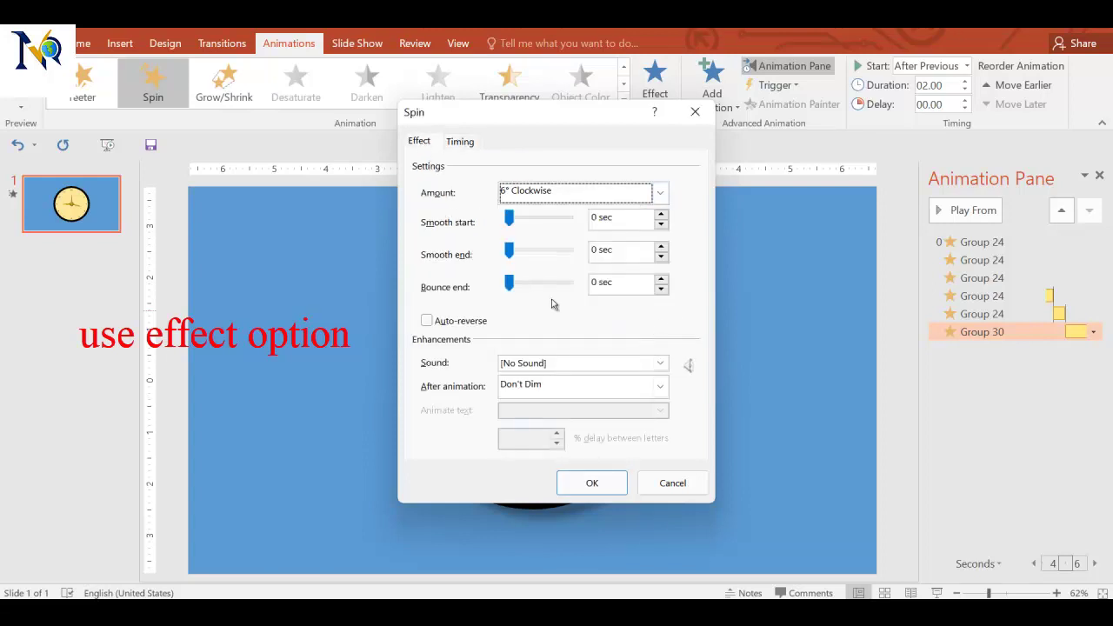
{"action": "left_click", "coordinate": [461, 142]}
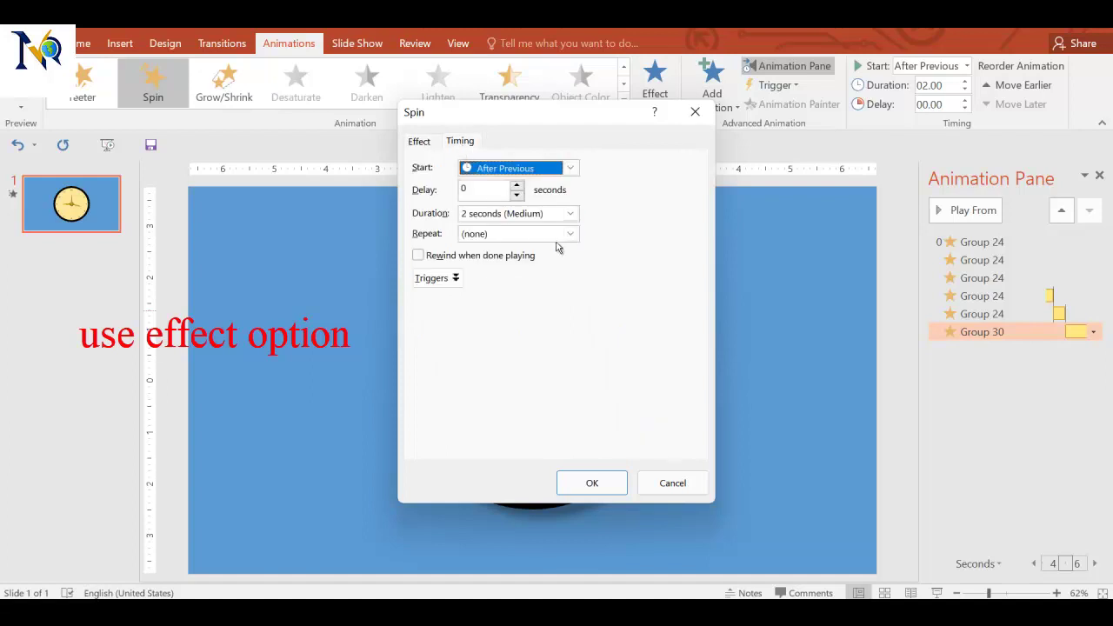
{"action": "left_click", "coordinate": [570, 214]}
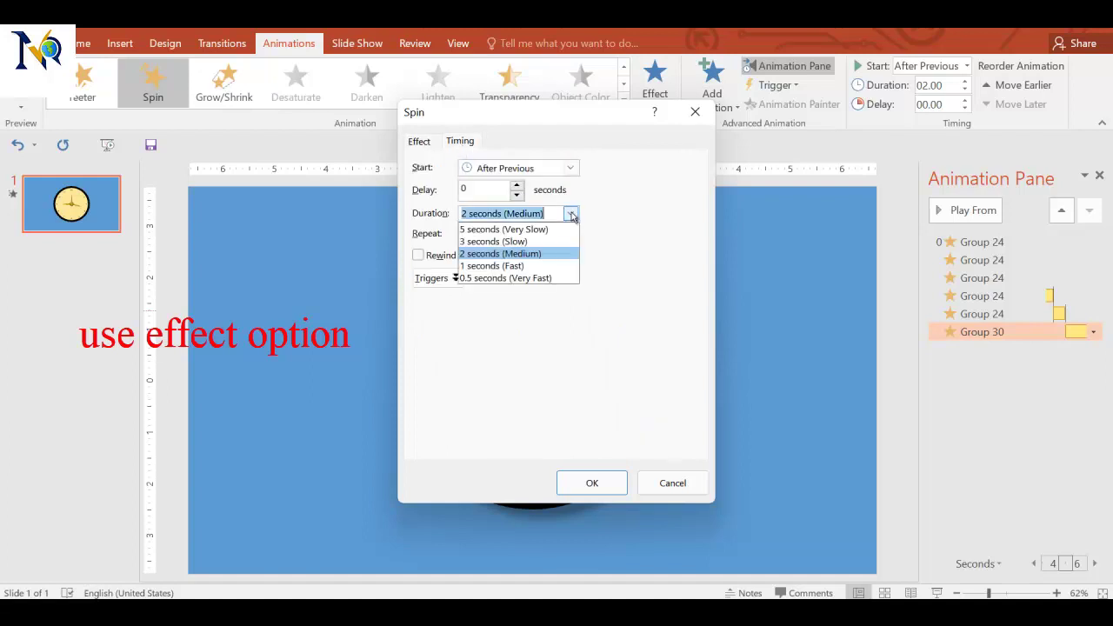
{"action": "left_click", "coordinate": [527, 243]}
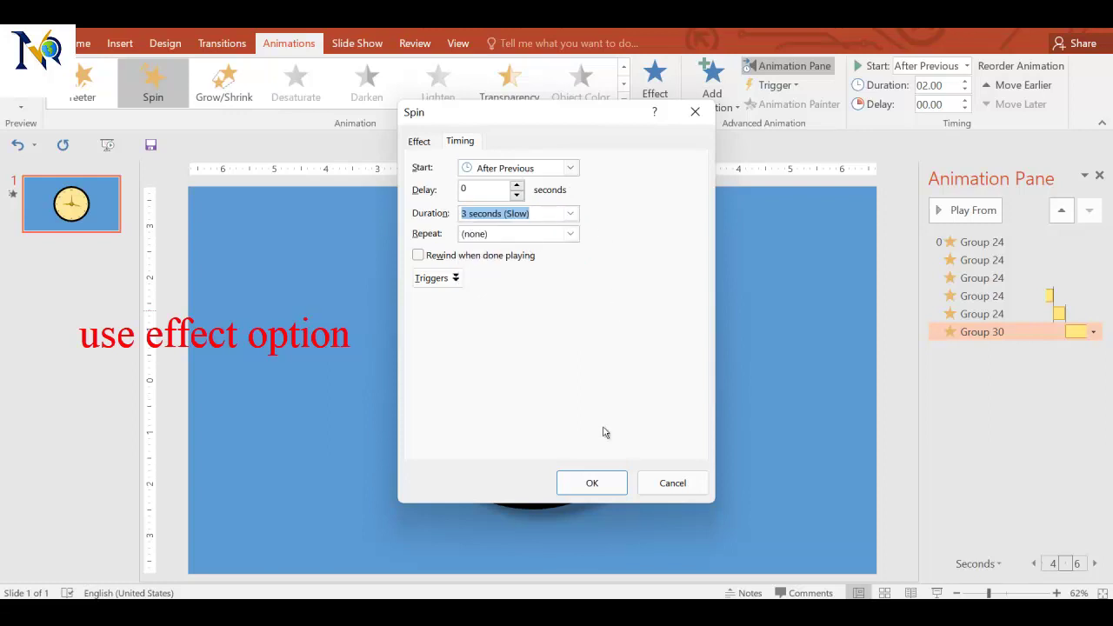
{"action": "left_click", "coordinate": [606, 490]}
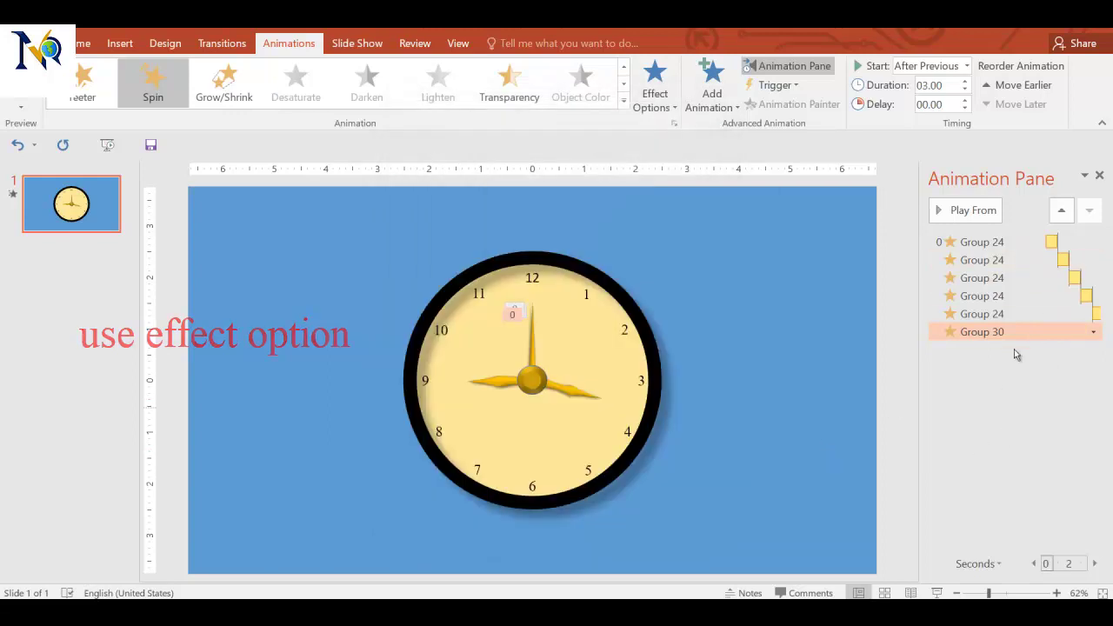
Preview the clock slide as a slide show with F5, then exit.
{"action": "left_click", "coordinate": [693, 375]}
{"action": "key", "text": "F5"}
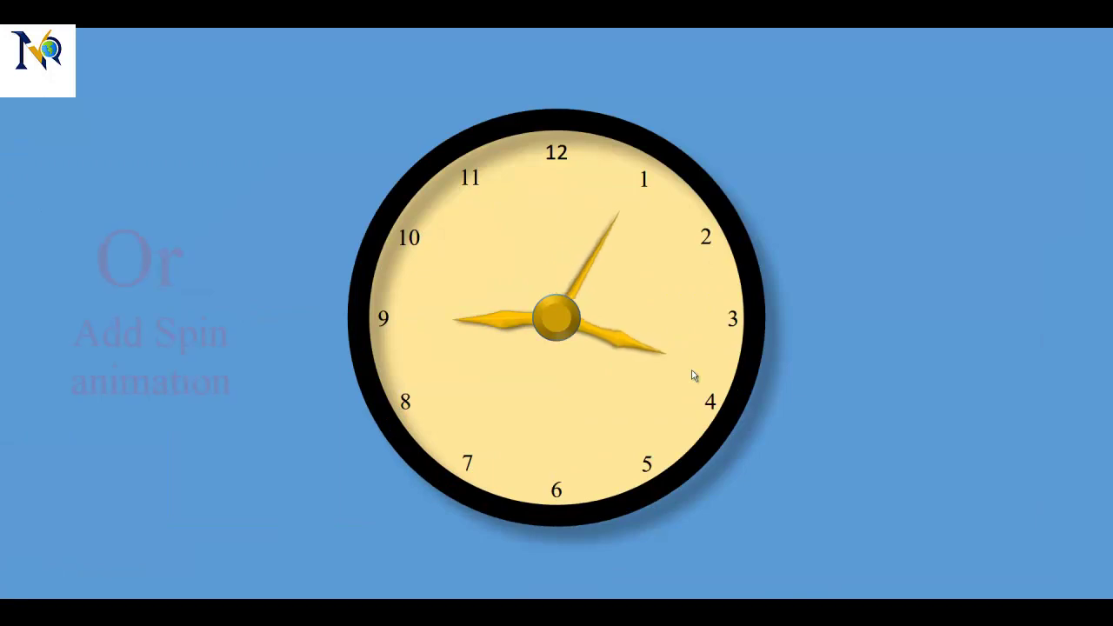
{"action": "key", "text": "Escape"}
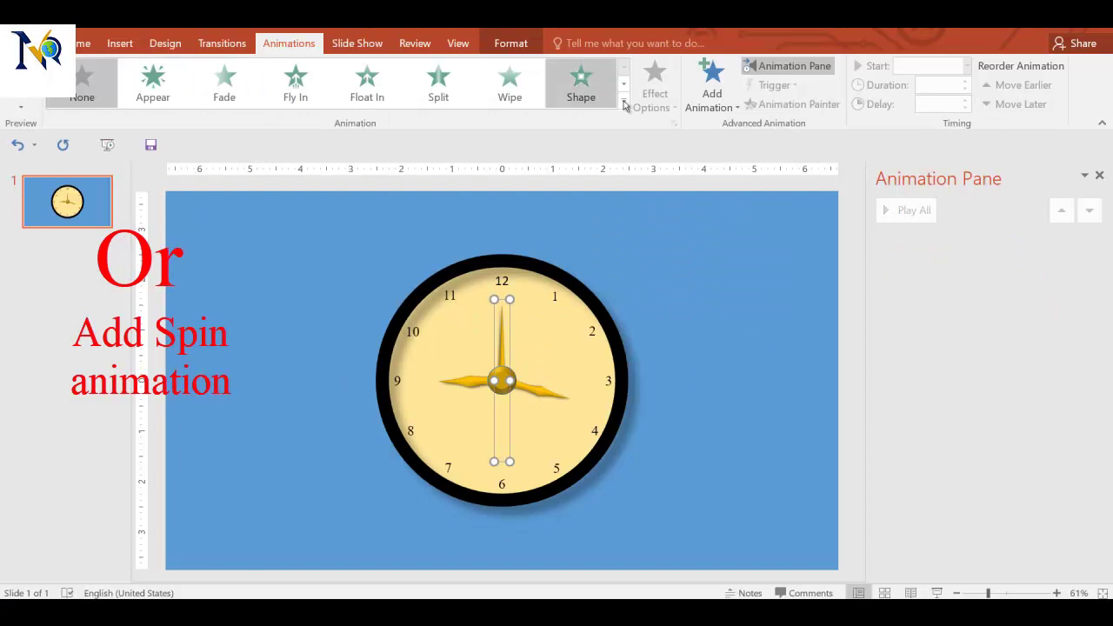
Apply a Spin animation to Group 24 starting With Previous.
{"action": "left_click", "coordinate": [624, 103]}
{"action": "left_click", "coordinate": [294, 287]}
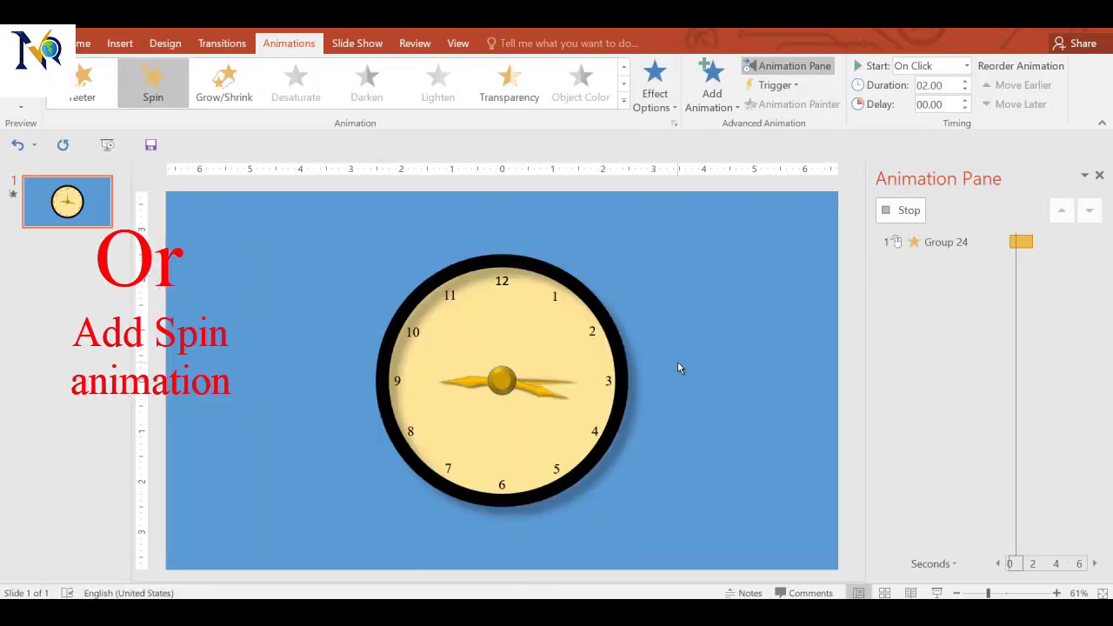
{"action": "left_click", "coordinate": [1093, 242]}
{"action": "left_click", "coordinate": [966, 281]}
Give Group 24's Spin a 5-second duration repeating until the end of the slide.
{"action": "left_click", "coordinate": [1093, 242]}
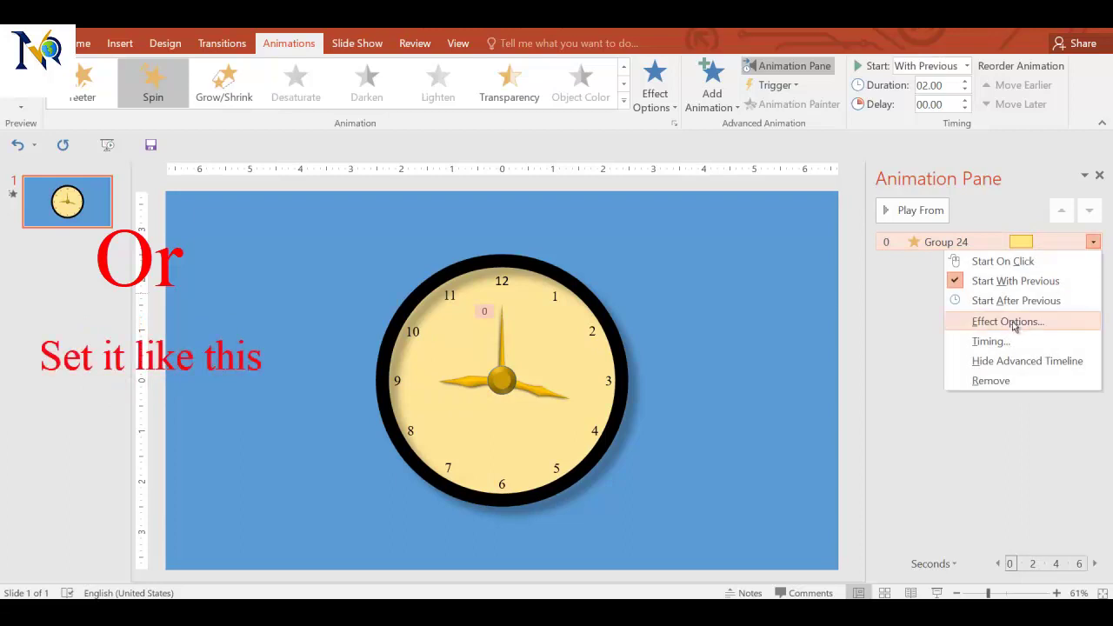
{"action": "left_click", "coordinate": [961, 322]}
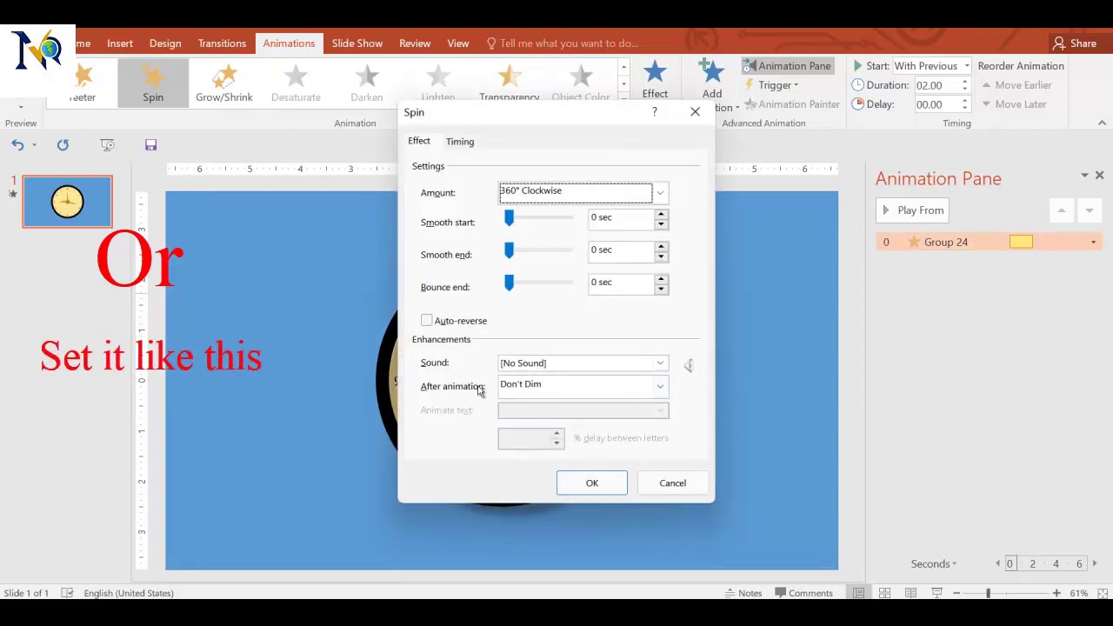
{"action": "left_click", "coordinate": [461, 143]}
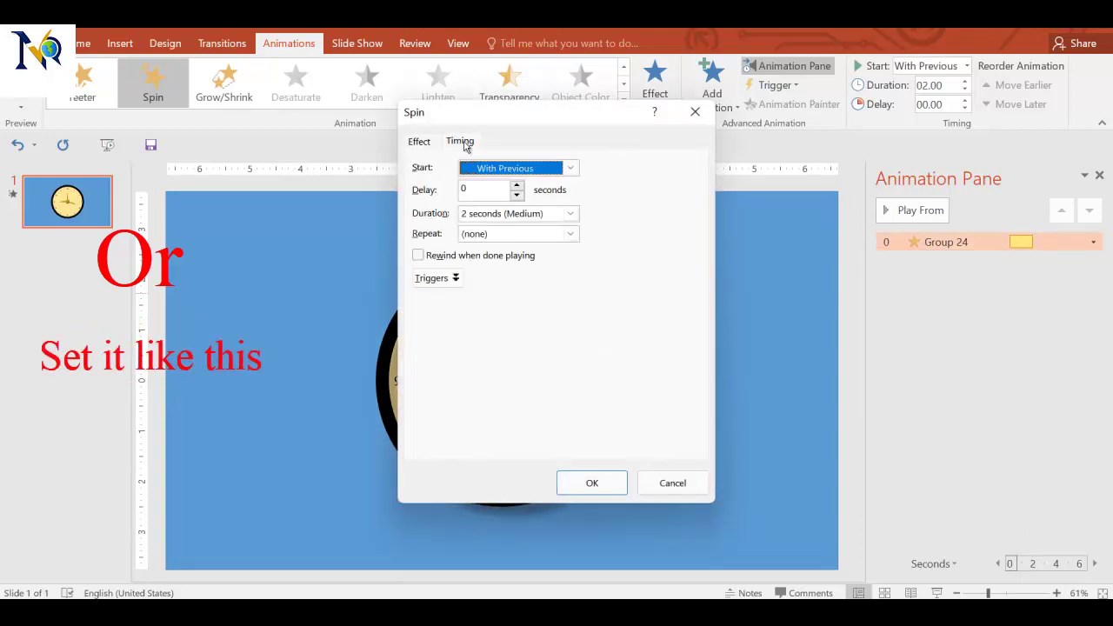
{"action": "left_click", "coordinate": [570, 213]}
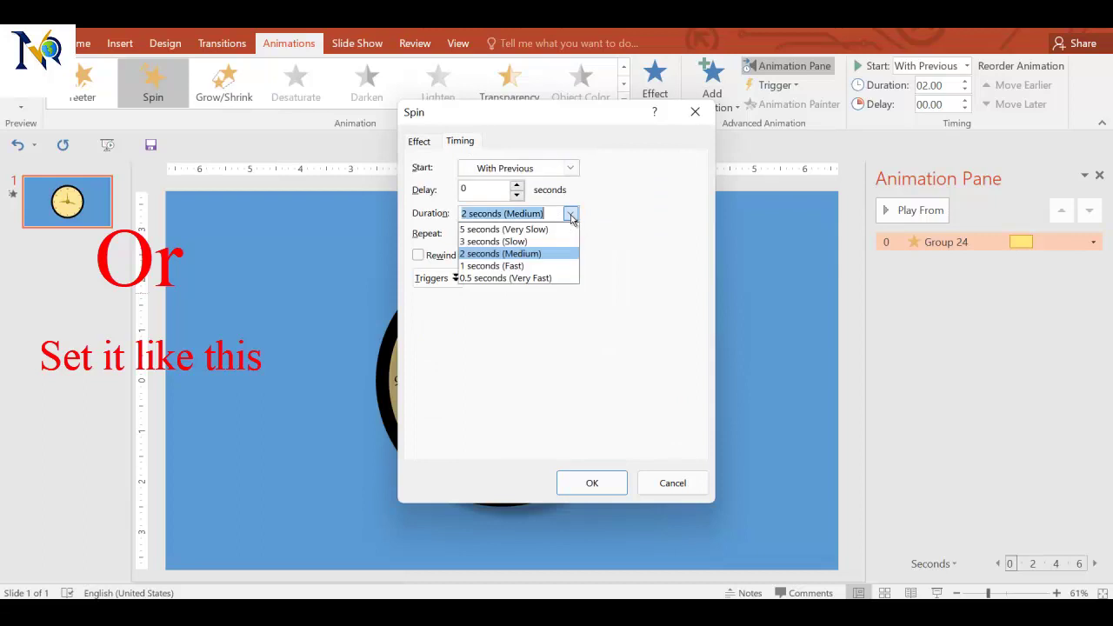
{"action": "left_click", "coordinate": [525, 232]}
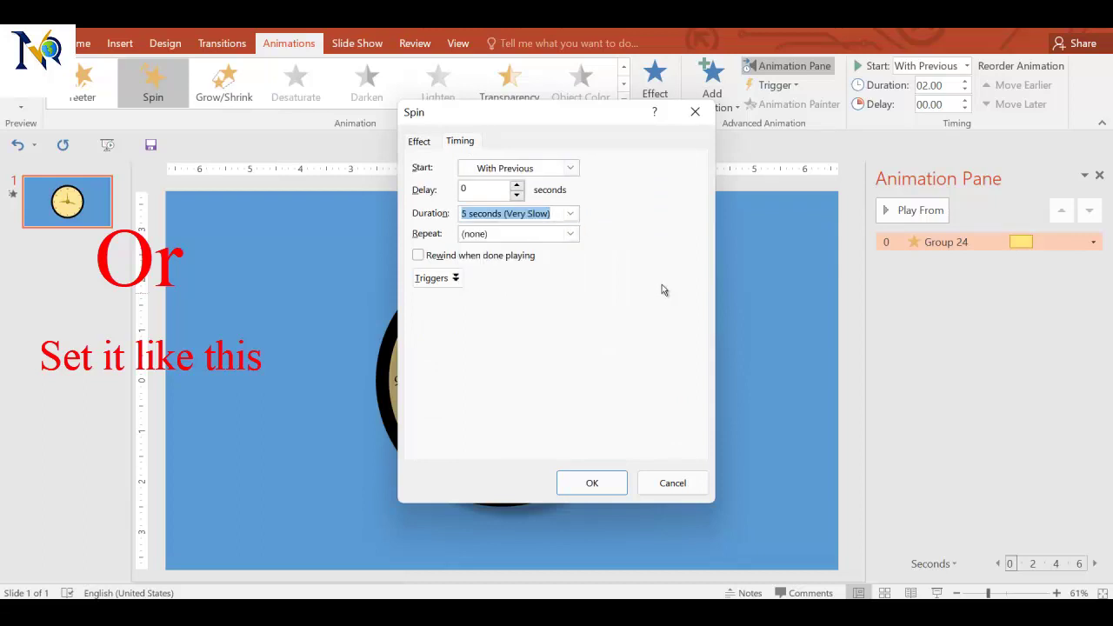
{"action": "left_click", "coordinate": [572, 237]}
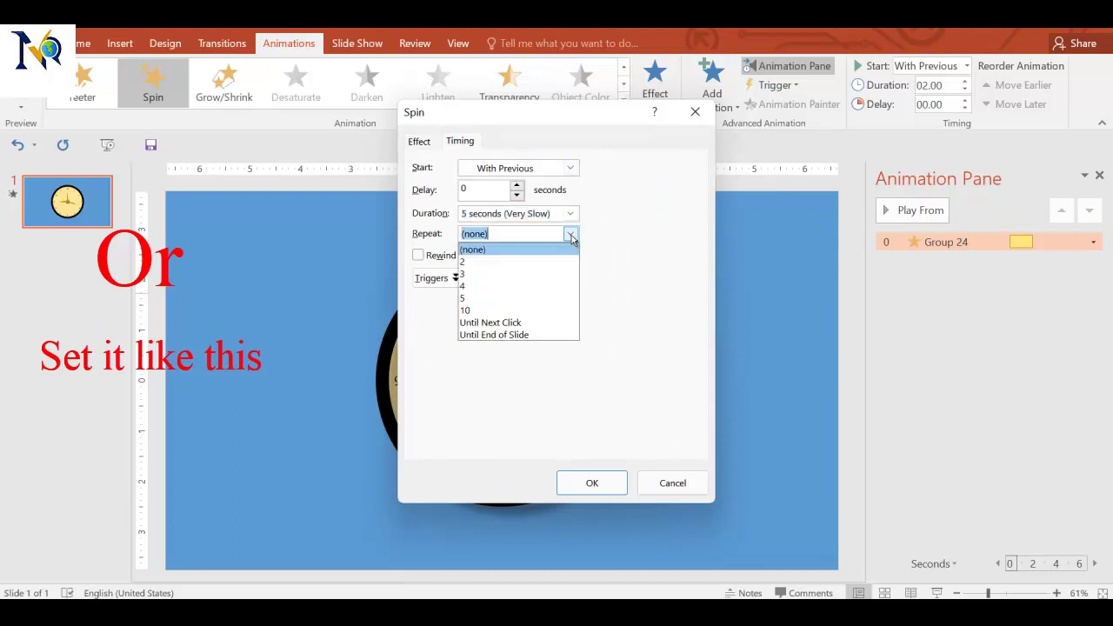
{"action": "left_click", "coordinate": [518, 335]}
{"action": "left_click", "coordinate": [609, 483]}
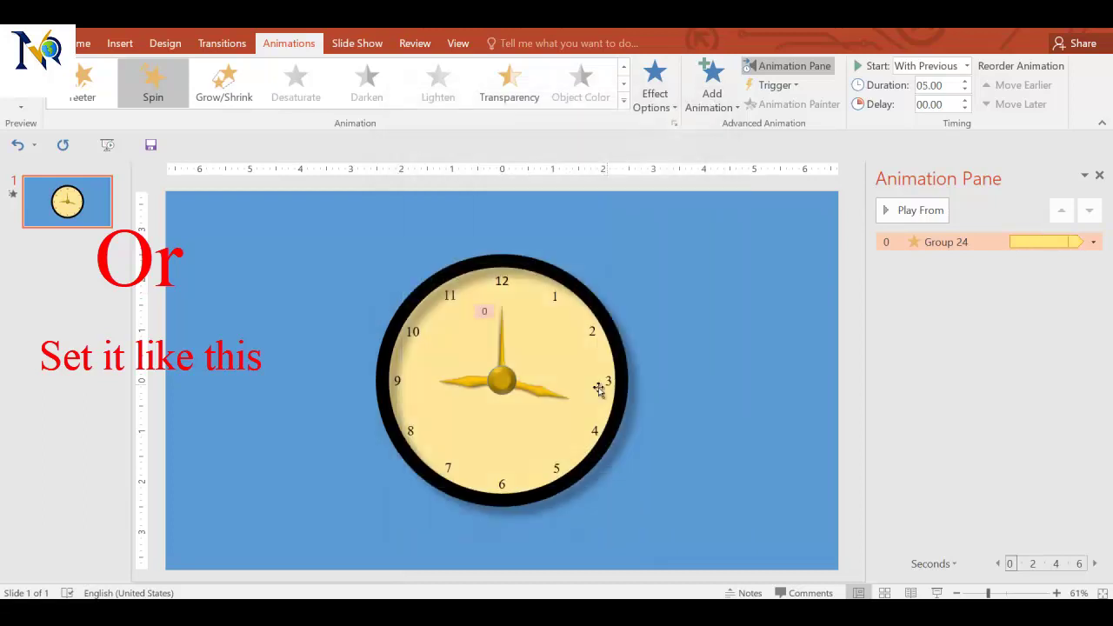
{"action": "left_click", "coordinate": [492, 313]}
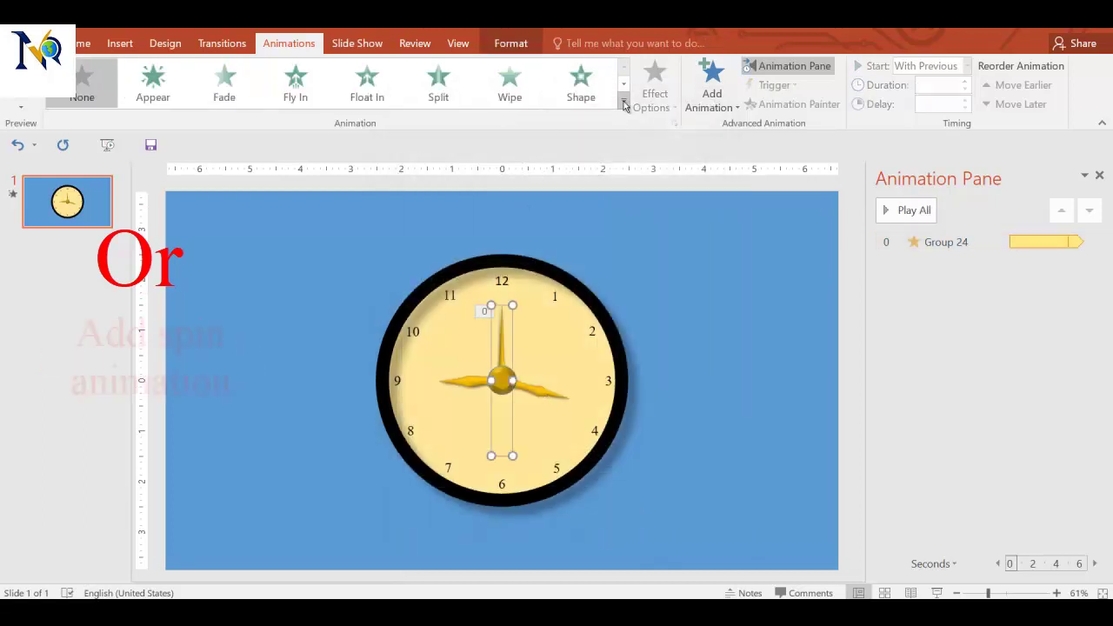
Apply a Spin animation to Group 30 that starts With Previous.
{"action": "left_click", "coordinate": [624, 105]}
{"action": "left_click", "coordinate": [300, 292]}
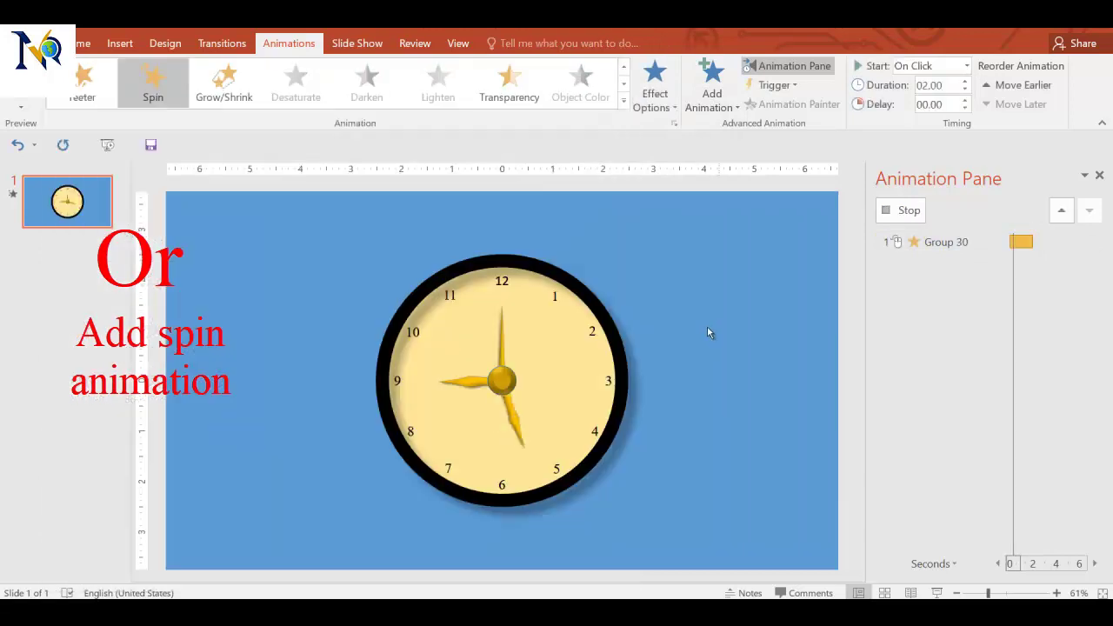
{"action": "left_click", "coordinate": [1093, 260]}
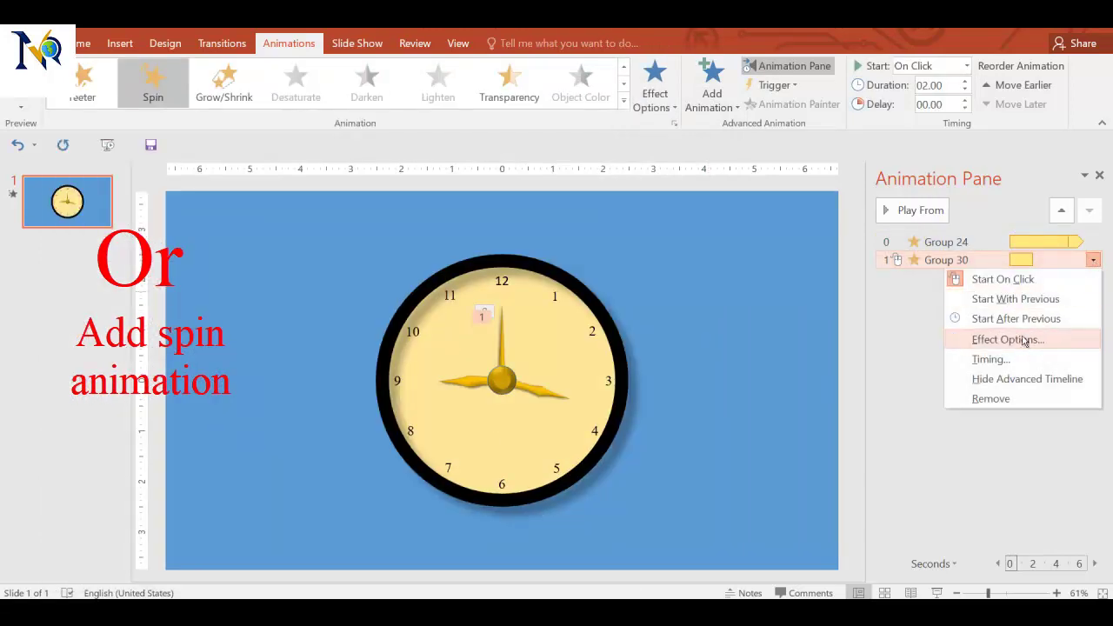
{"action": "left_click", "coordinate": [966, 65]}
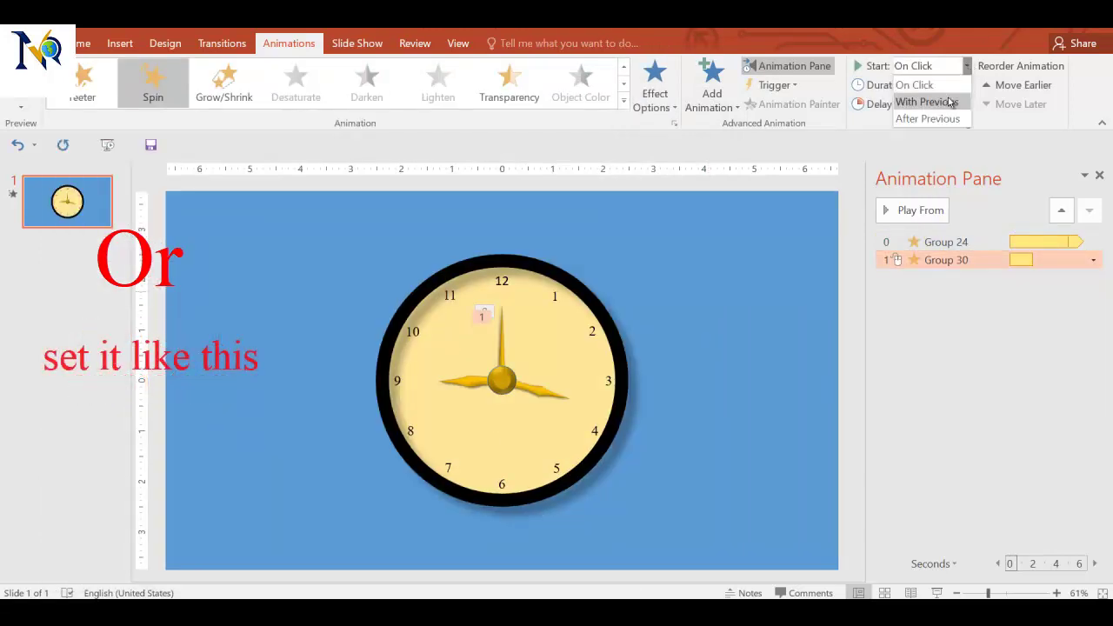
{"action": "left_click", "coordinate": [953, 102]}
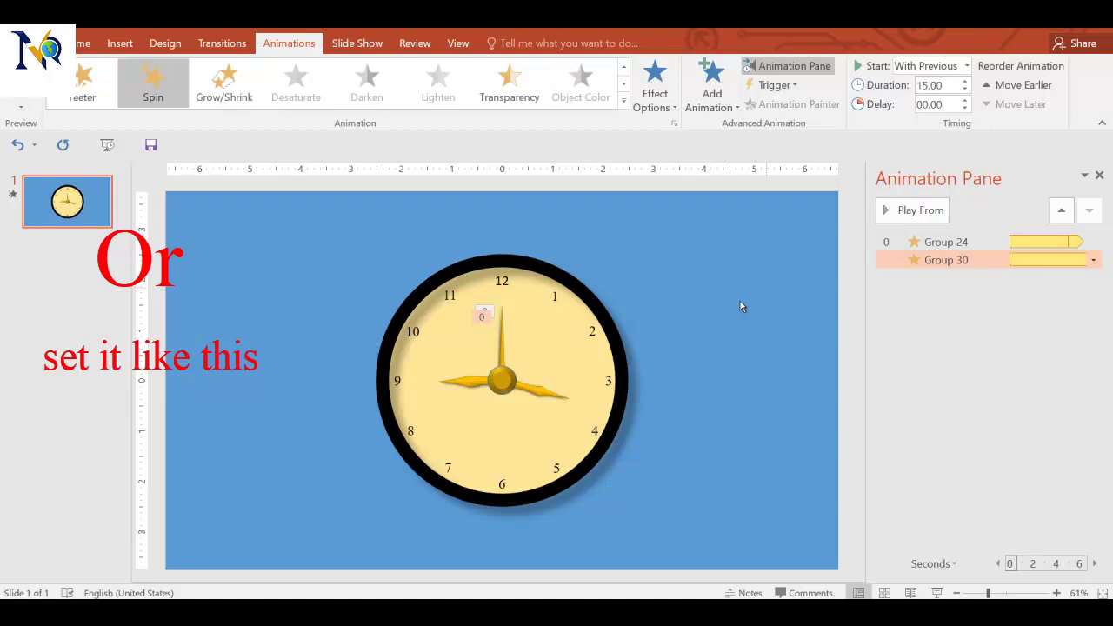
Spin the horizontal hand Group 27 With Previous, lengthen its duration, then play the slide show.
{"action": "left_click", "coordinate": [474, 383]}
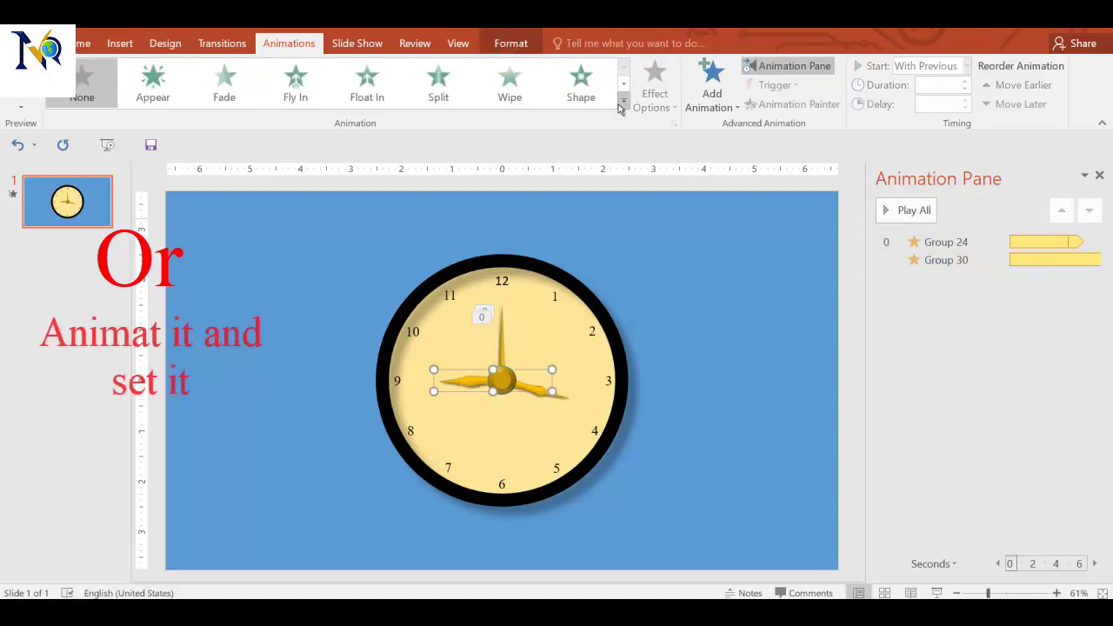
{"action": "left_click", "coordinate": [624, 102]}
{"action": "left_click", "coordinate": [296, 282]}
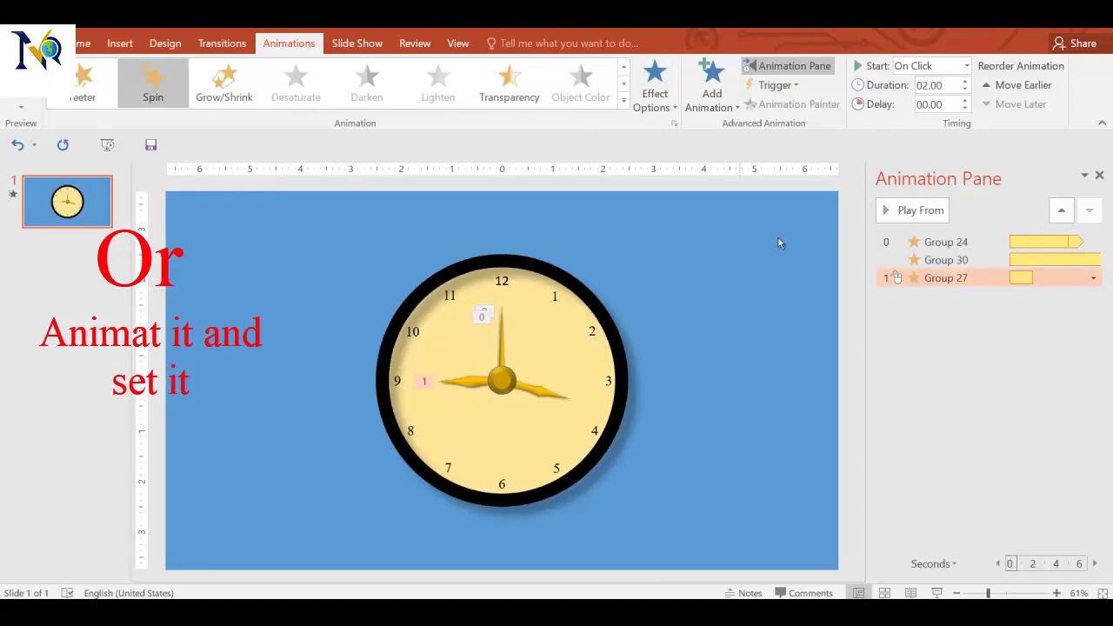
{"action": "left_click", "coordinate": [966, 65]}
{"action": "left_click", "coordinate": [957, 97]}
{"action": "left_click", "coordinate": [964, 81]}
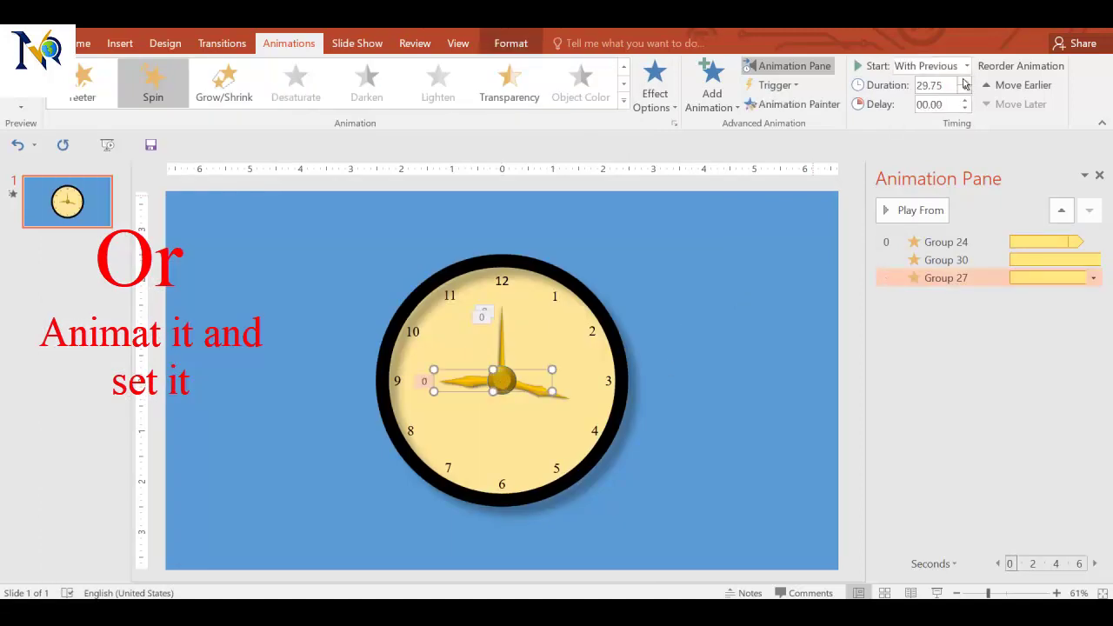
{"action": "left_click", "coordinate": [779, 340]}
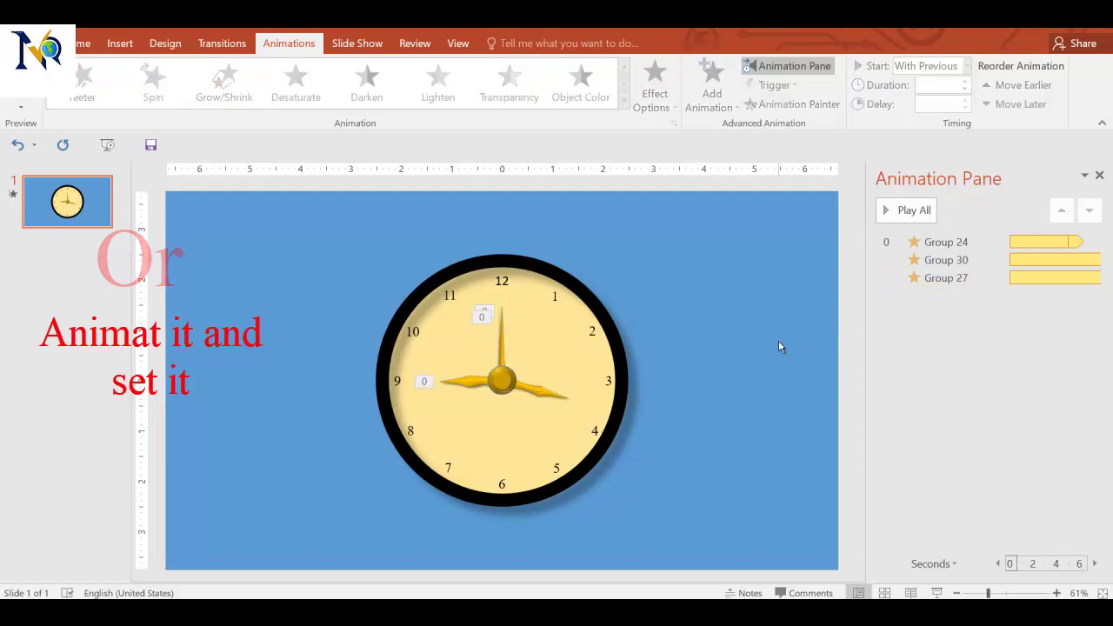
{"action": "key", "text": "F5"}
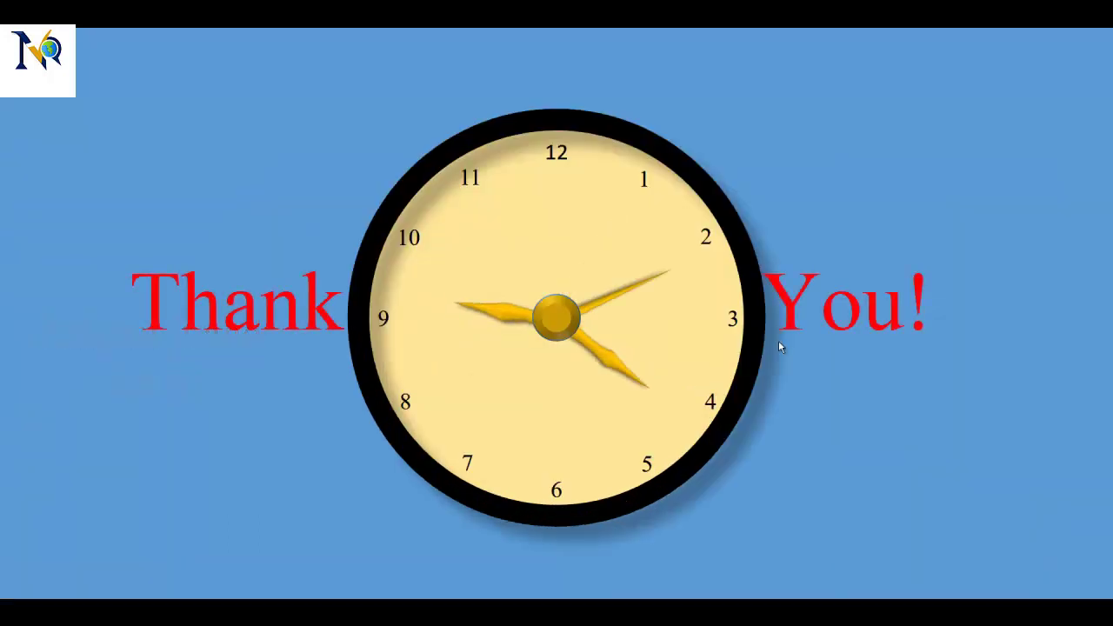